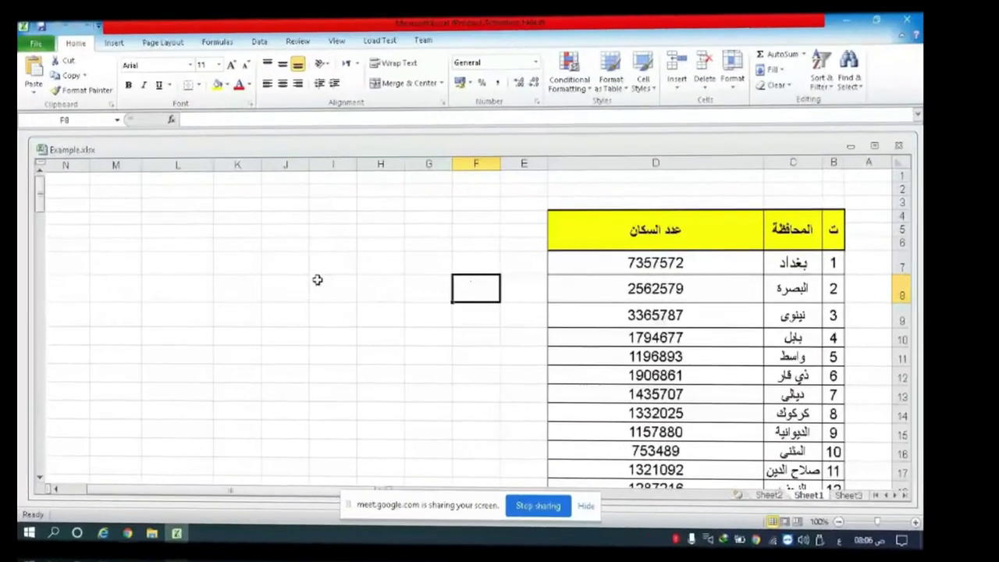
Step: Apply All Borders to the empty block G4:L15, then undo them with Ctrl+Z
click(318, 279)
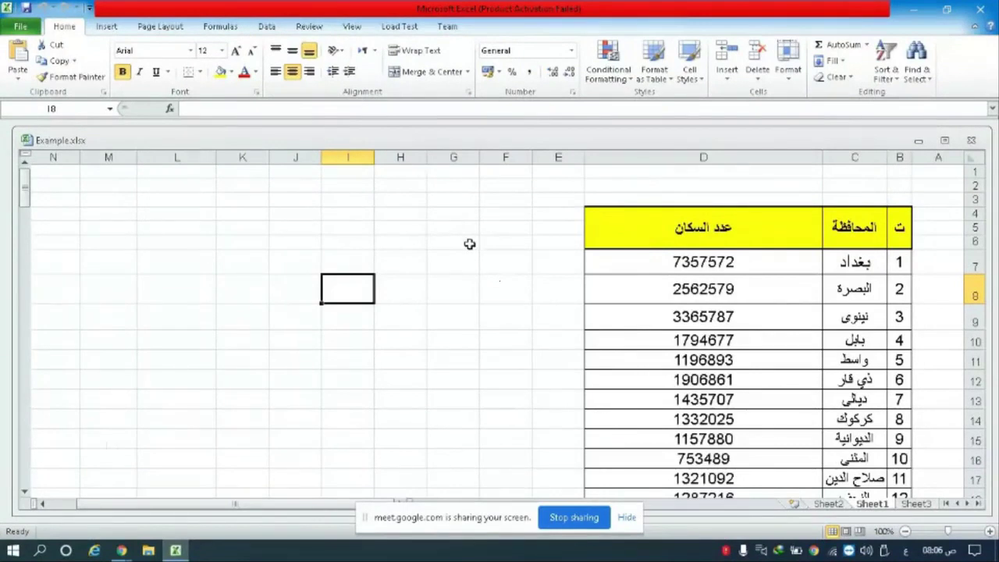
mouse_move(460, 214)
mouse_down()
mouse_move(411, 350)
mouse_move(202, 431)
mouse_up()
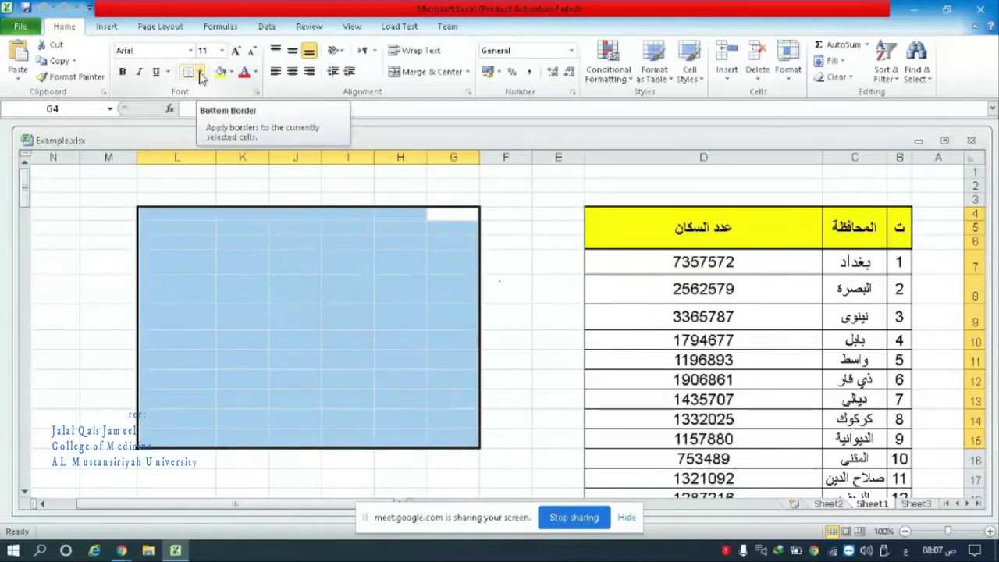
click(200, 73)
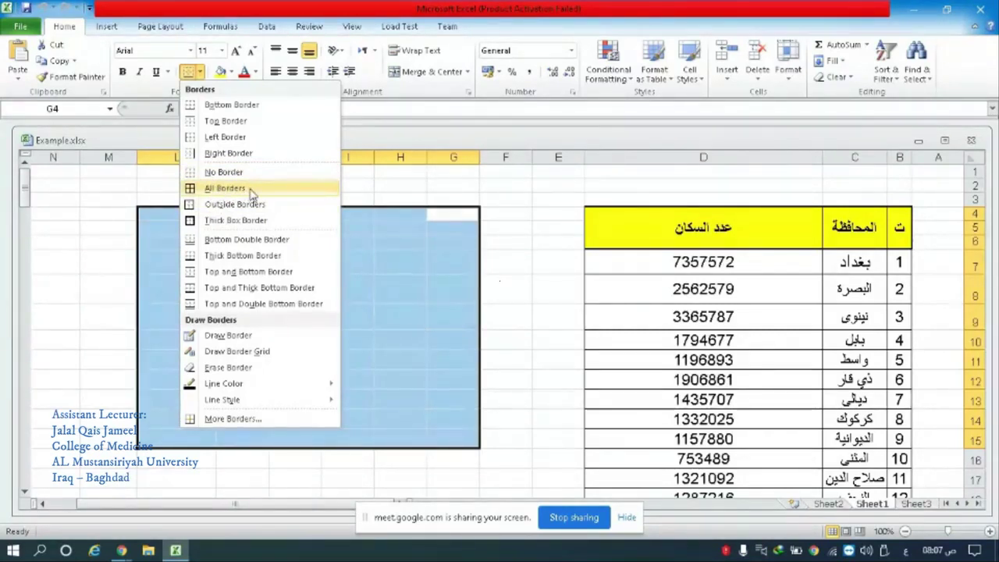
click(253, 194)
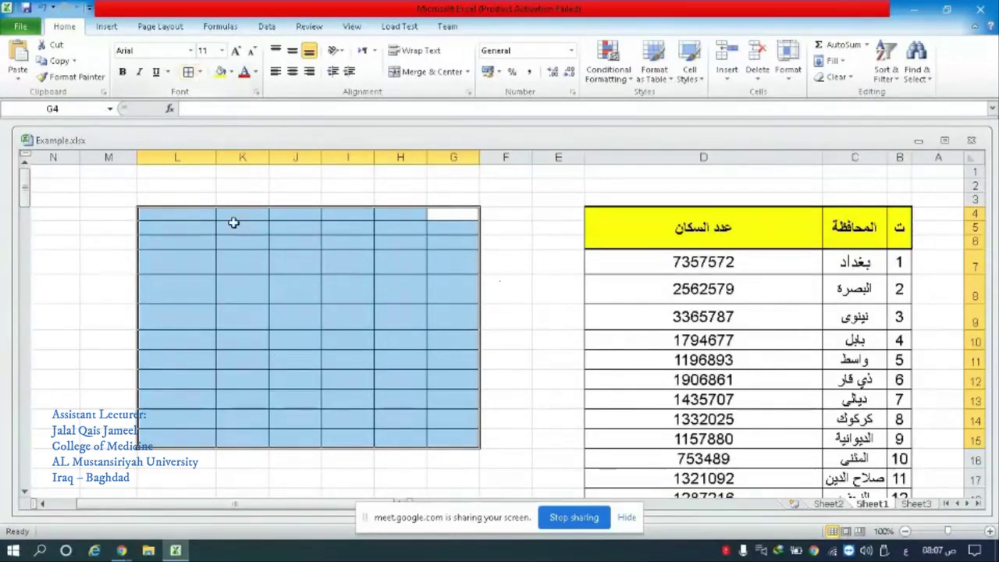
key(ctrl+z)
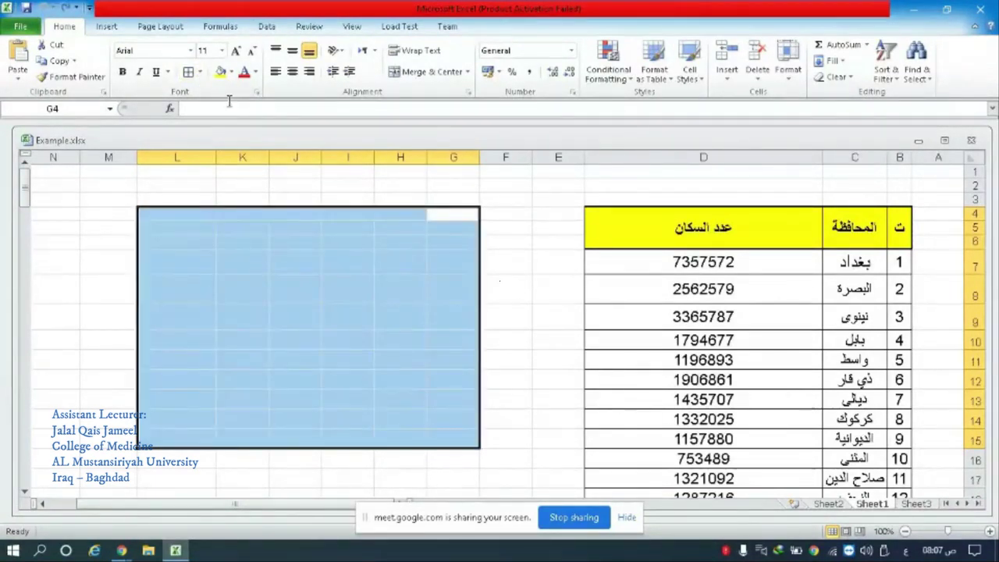
click(199, 72)
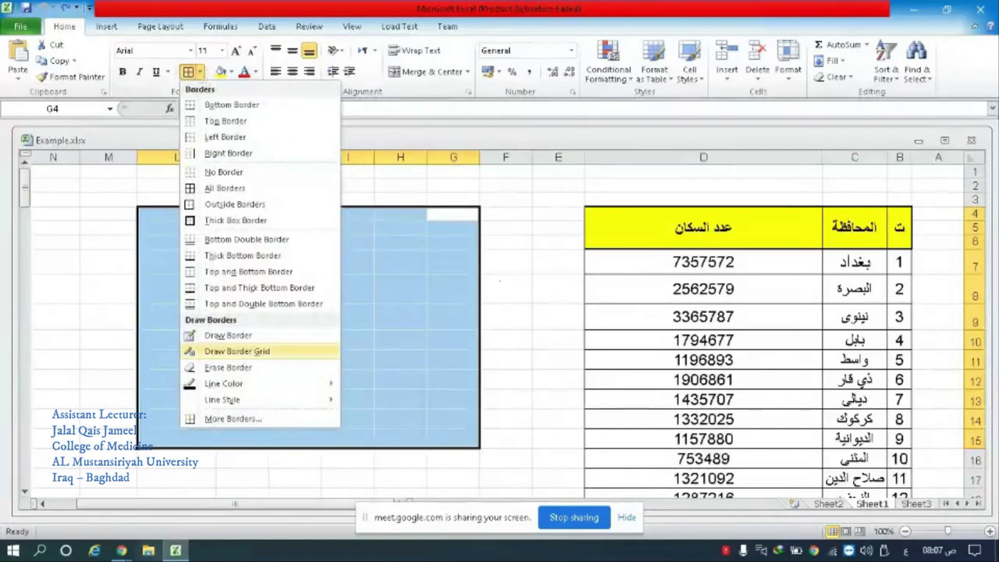
Step: Close the Recording side panel in Google Meet and return to Example.xlsx in Excel
mouse_move(120, 551)
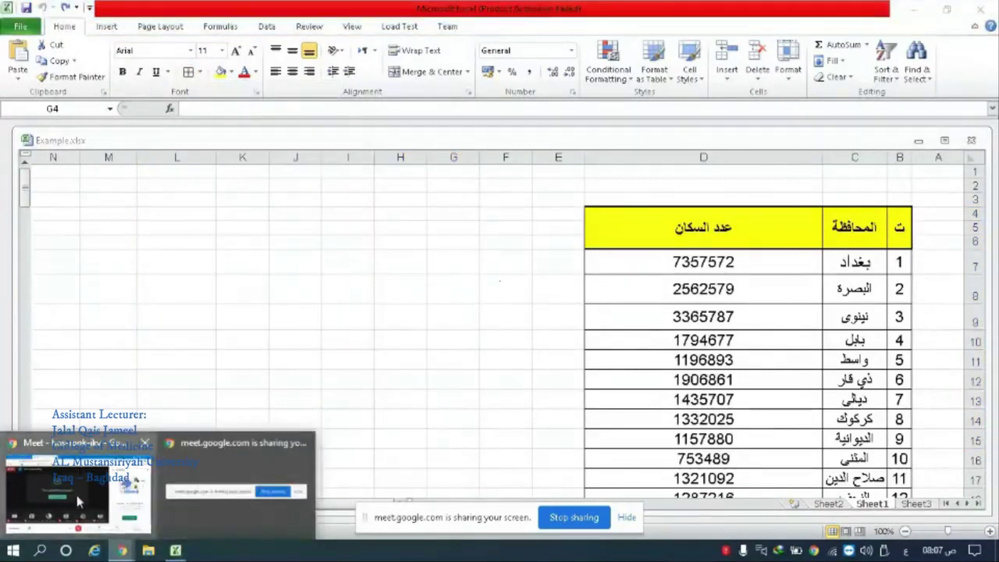
click(76, 495)
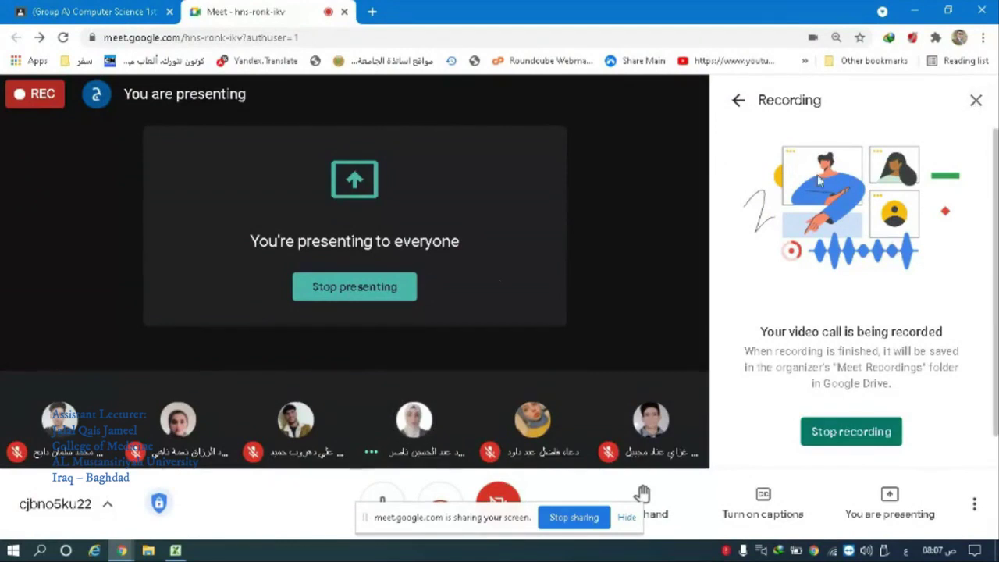
click(975, 100)
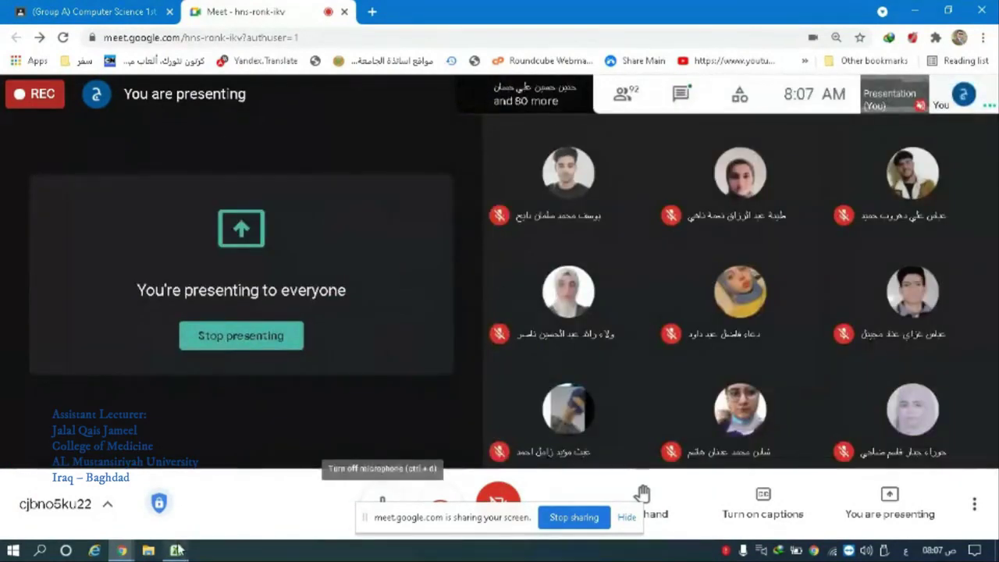
click(175, 550)
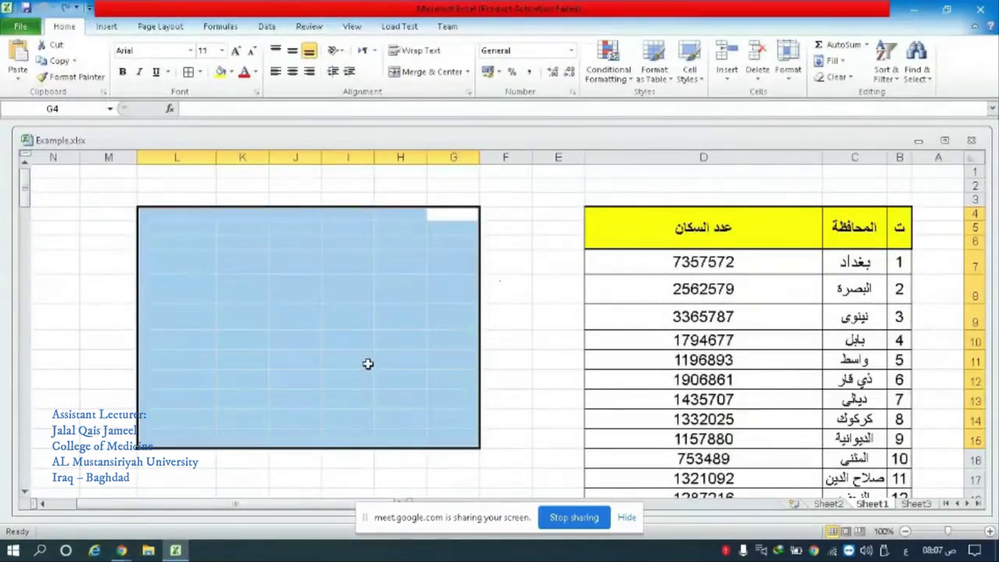
Step: Give G4:L15 All Borders once more, then undo them so the block is borderless
click(200, 73)
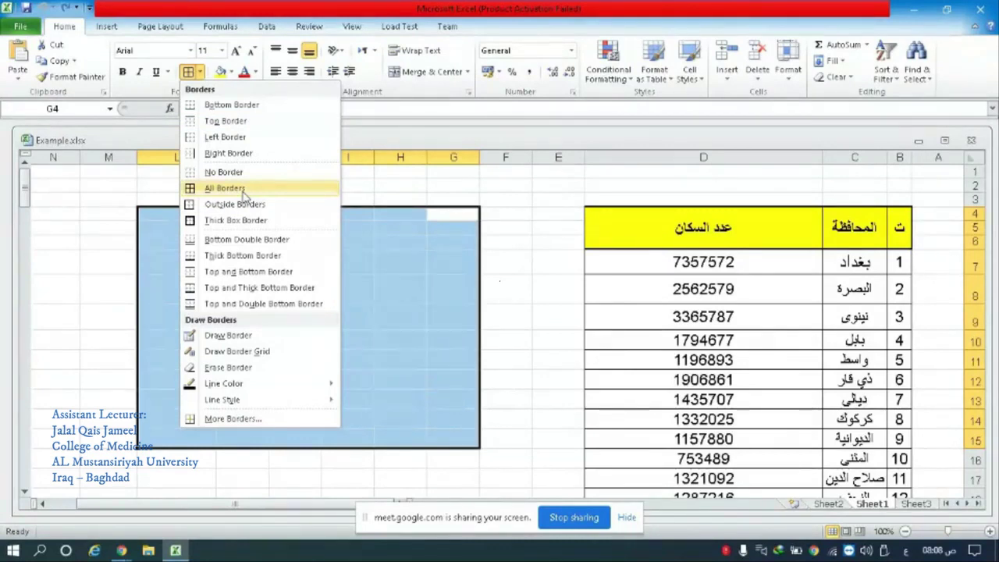
click(227, 188)
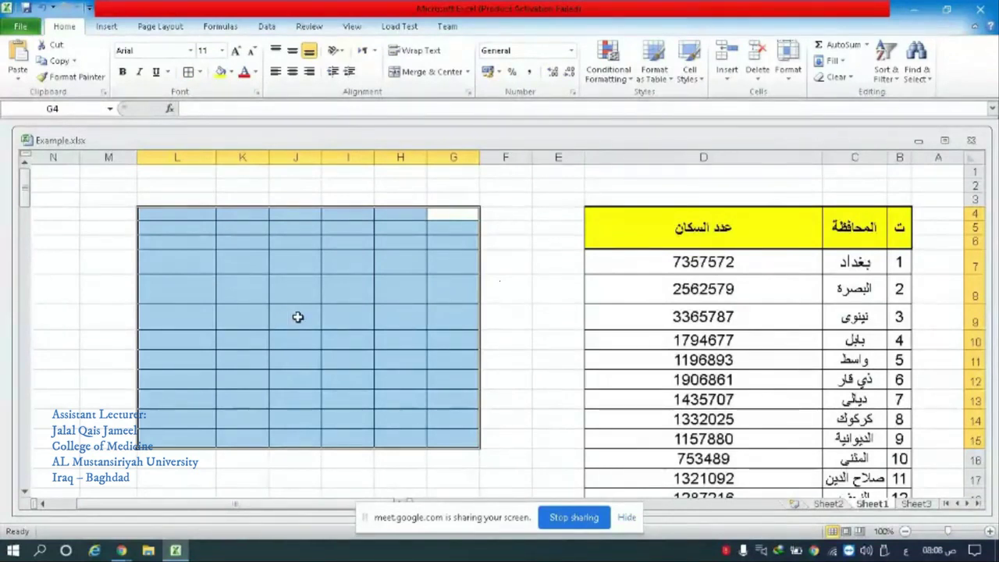
click(200, 72)
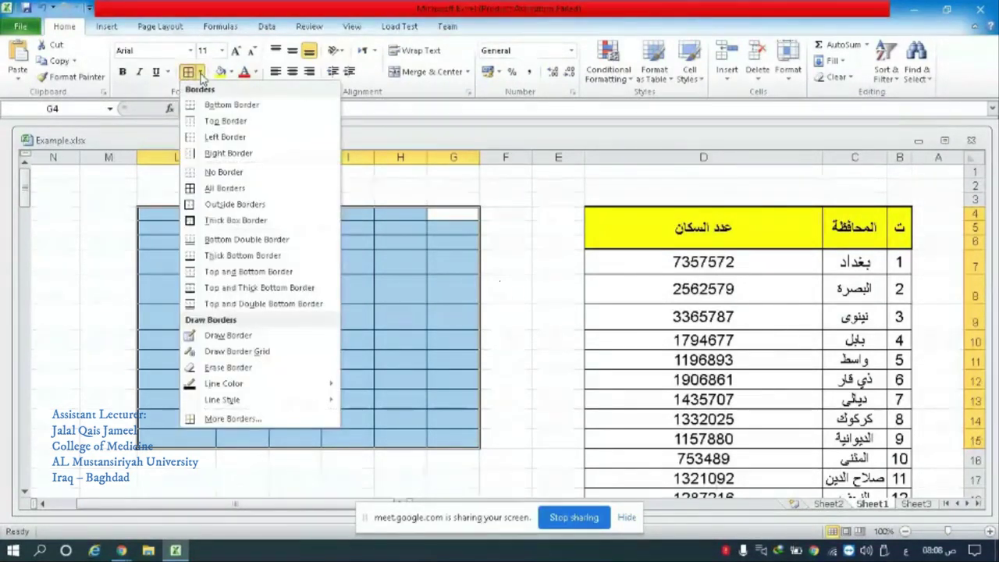
mouse_move(236, 383)
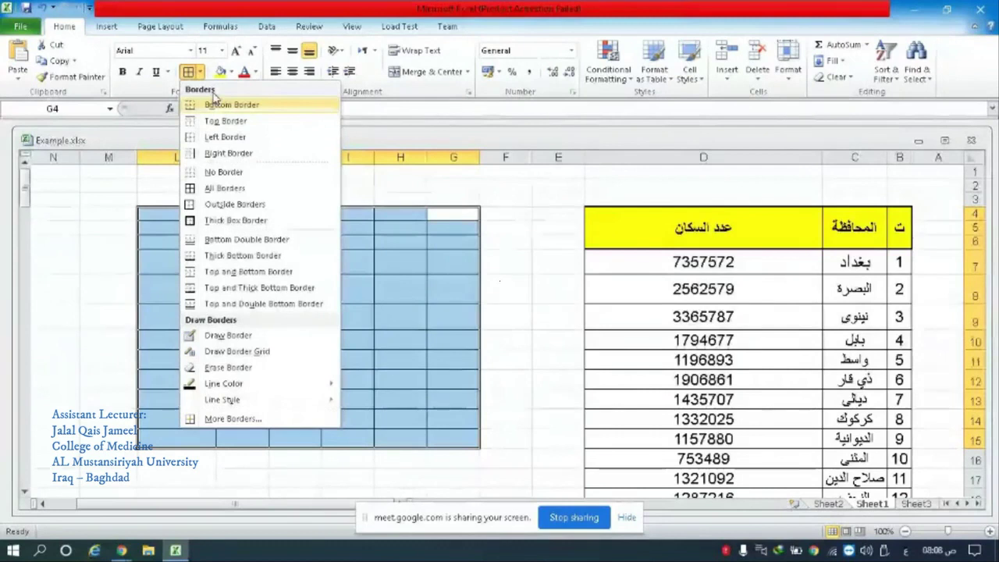
click(362, 243)
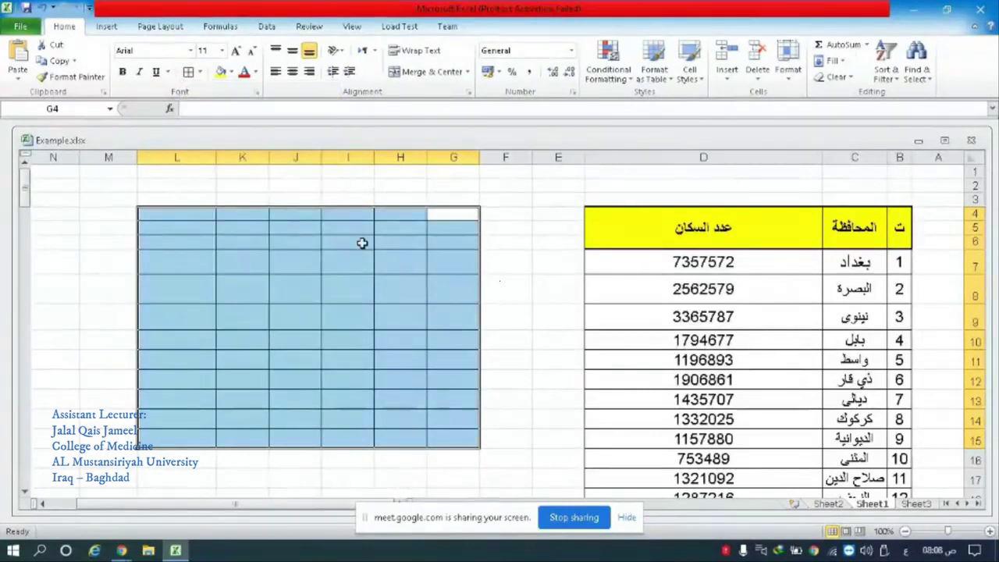
key(ctrl+z)
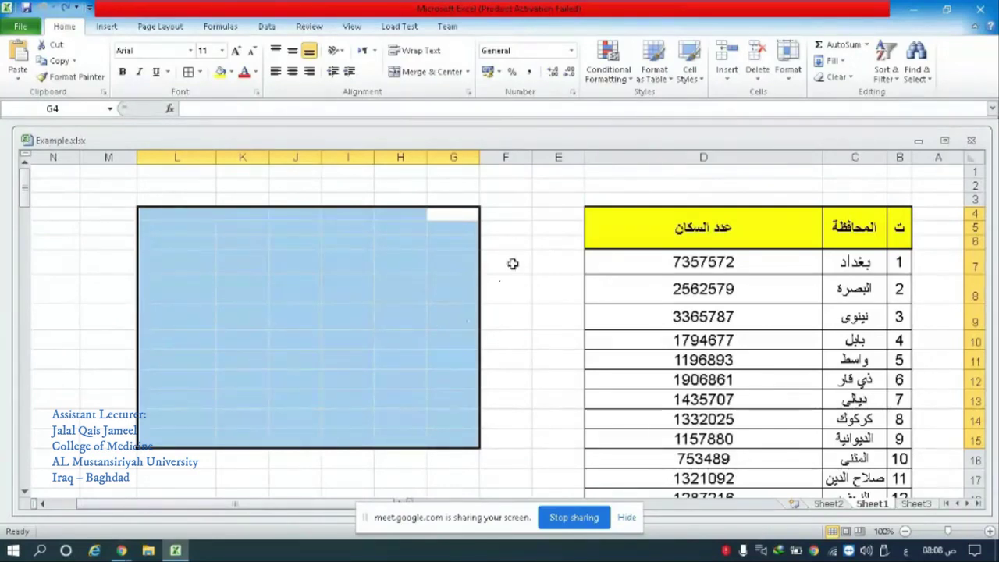
Step: Colour the province names in C7:C24 red from the Font Color palette
click(512, 263)
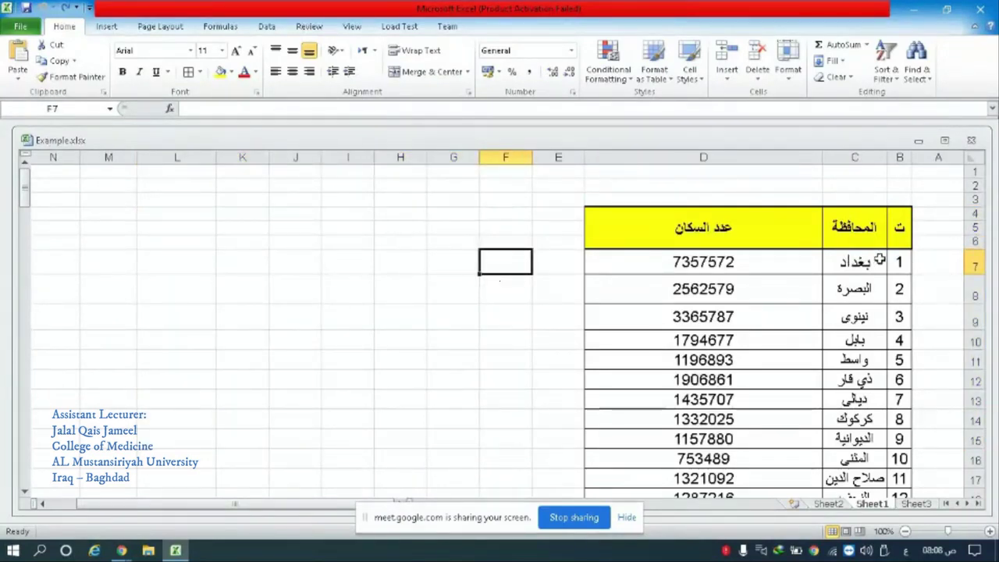
drag(879, 260, 809, 270)
mouse_move(879, 266)
mouse_down()
mouse_move(854, 507)
mouse_move(858, 477)
mouse_up()
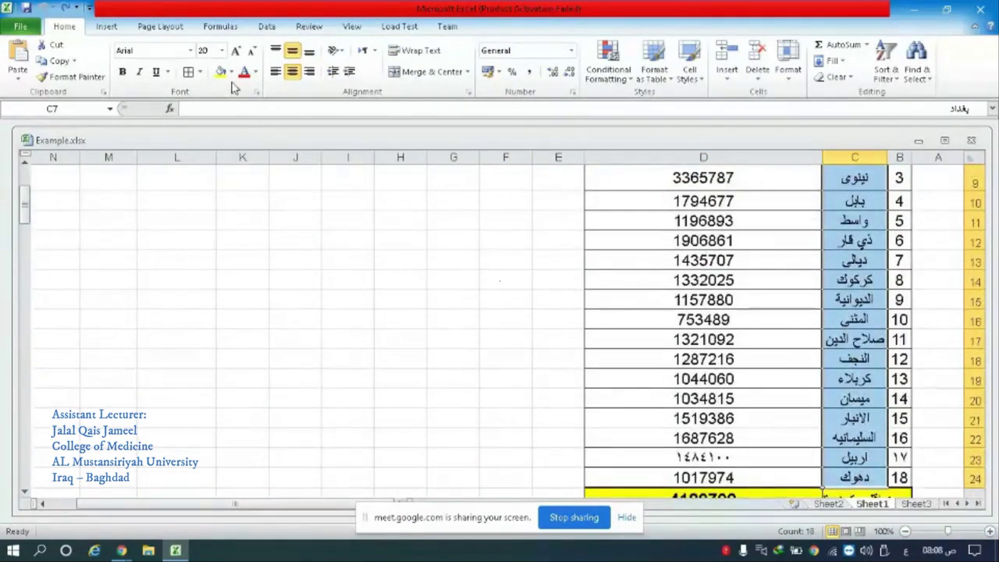
click(255, 72)
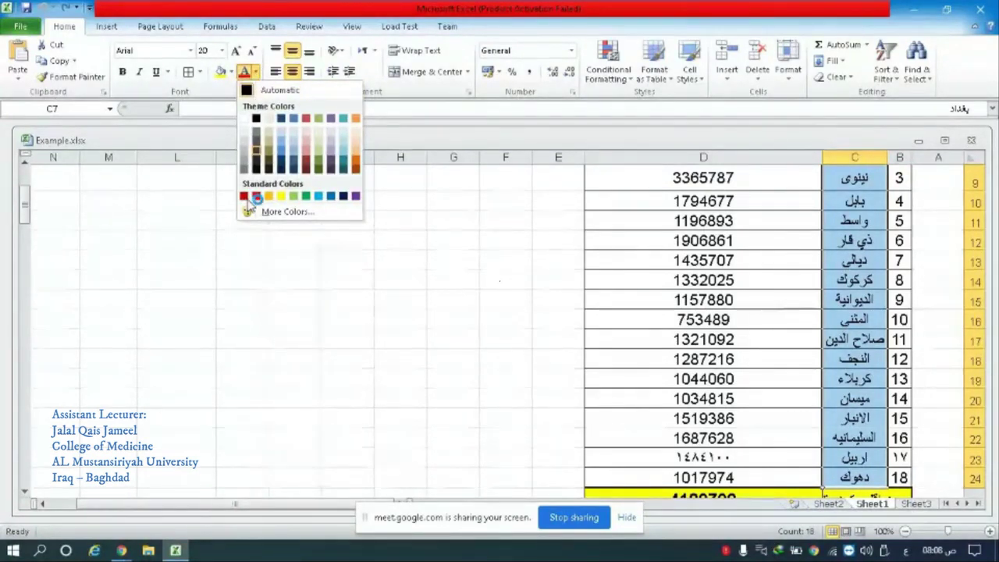
scroll(290, 207, up, 3)
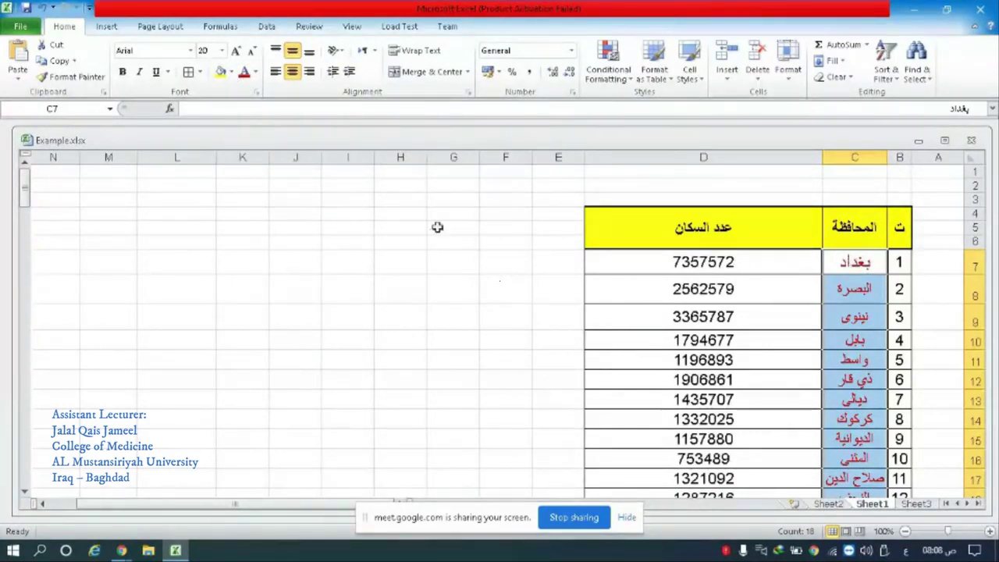
Step: Check the fill colours without change, then enlarge the province names and return them to size 20
click(231, 71)
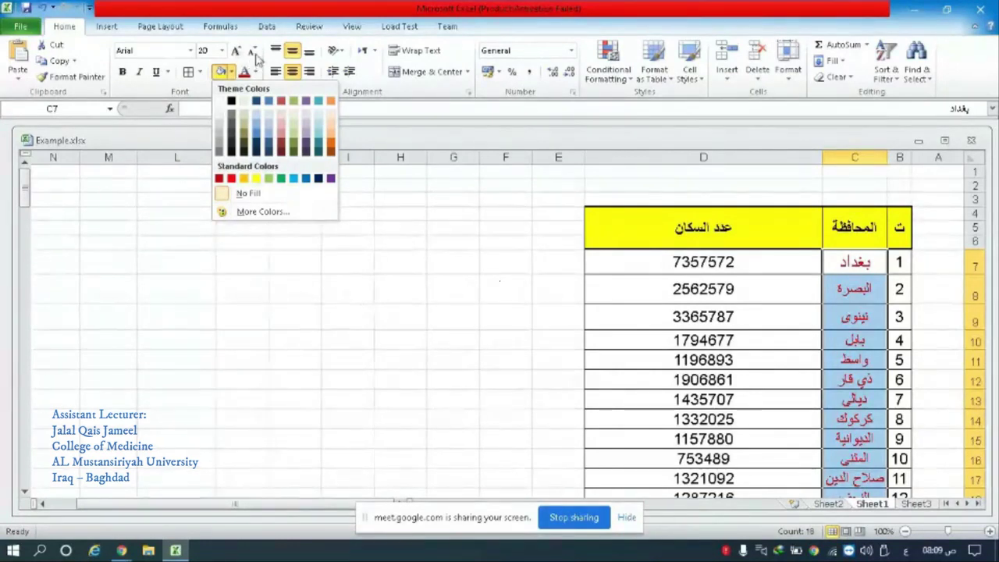
click(230, 72)
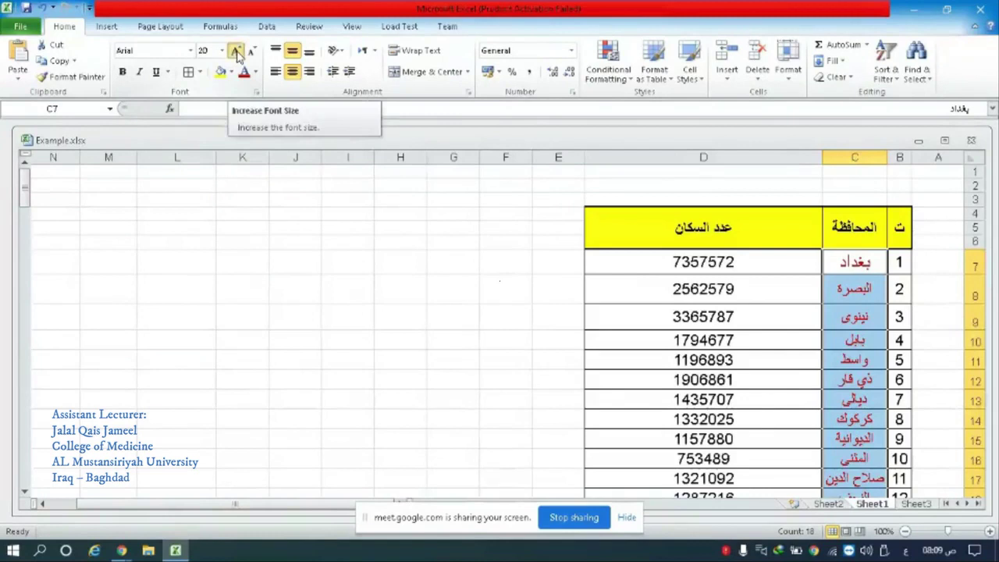
click(235, 52)
click(235, 52)
click(252, 52)
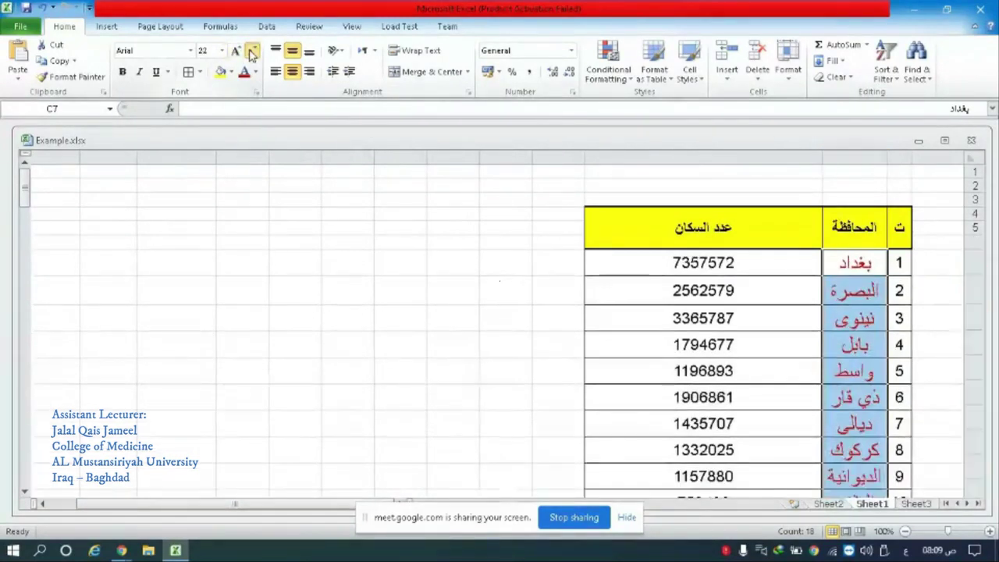
click(251, 51)
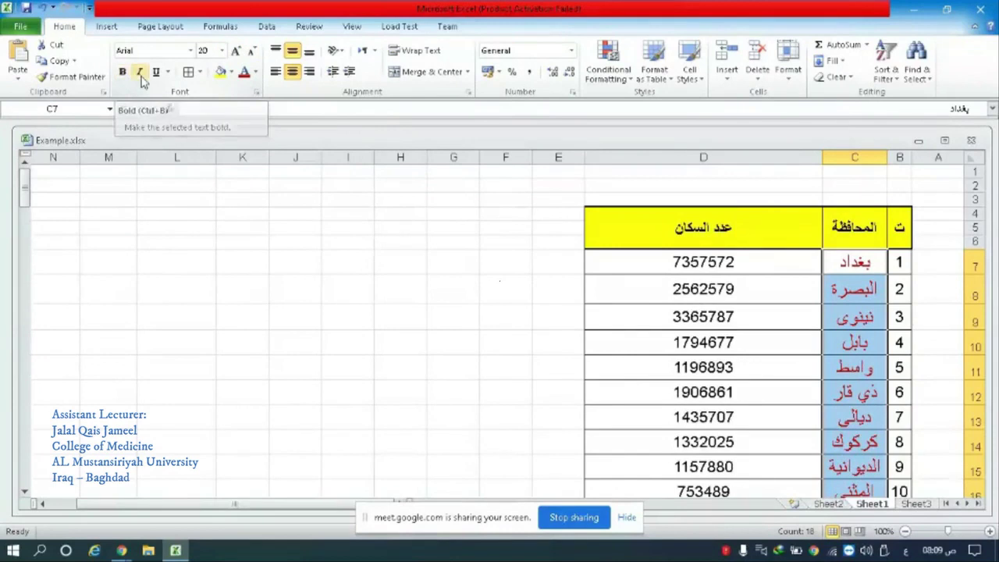
Step: Toggle italic and bold on the province names, leaving them upright and regular
click(142, 78)
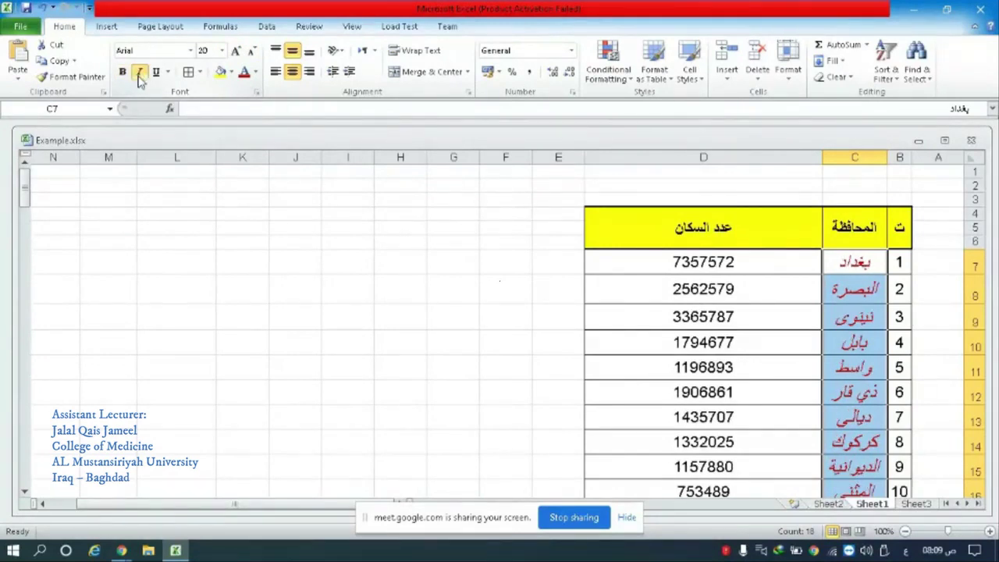
click(138, 73)
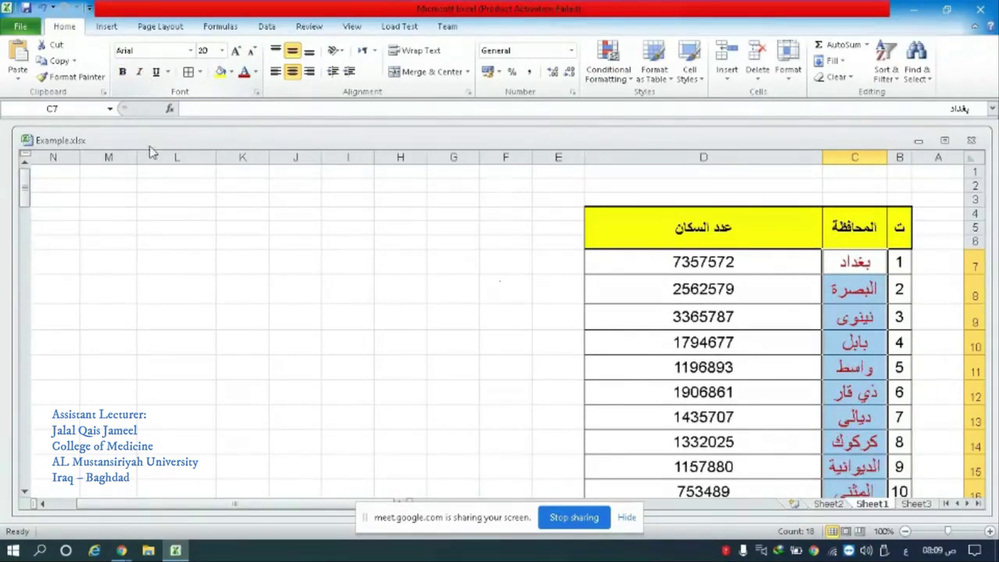
click(123, 71)
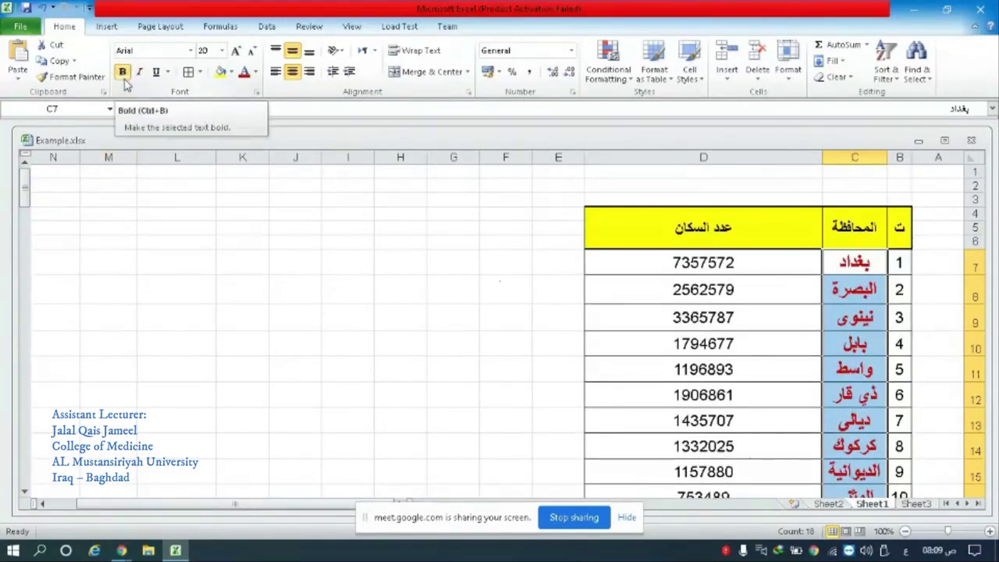
click(123, 72)
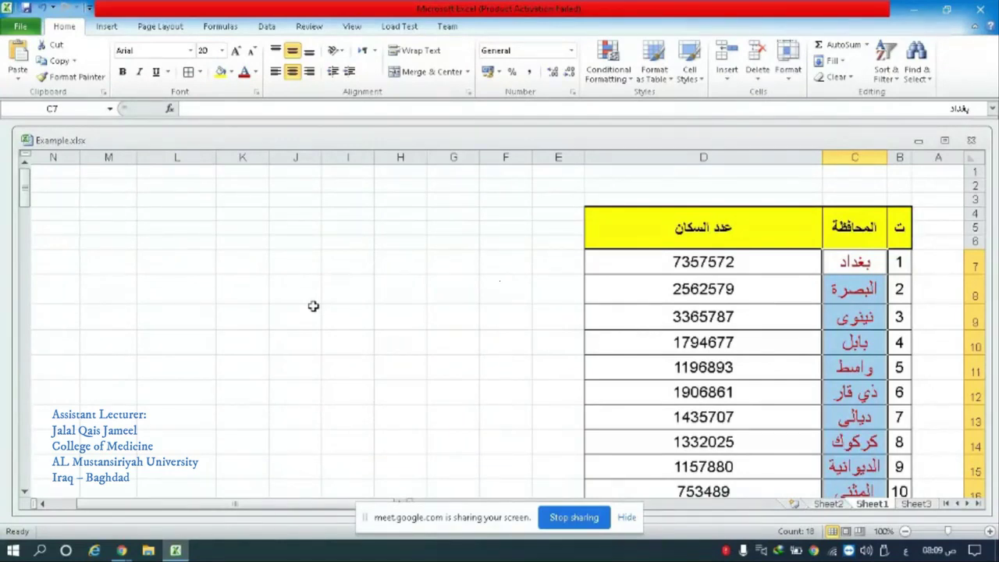
Step: Make row 7 taller and select the Baghdad cell C7
click(879, 316)
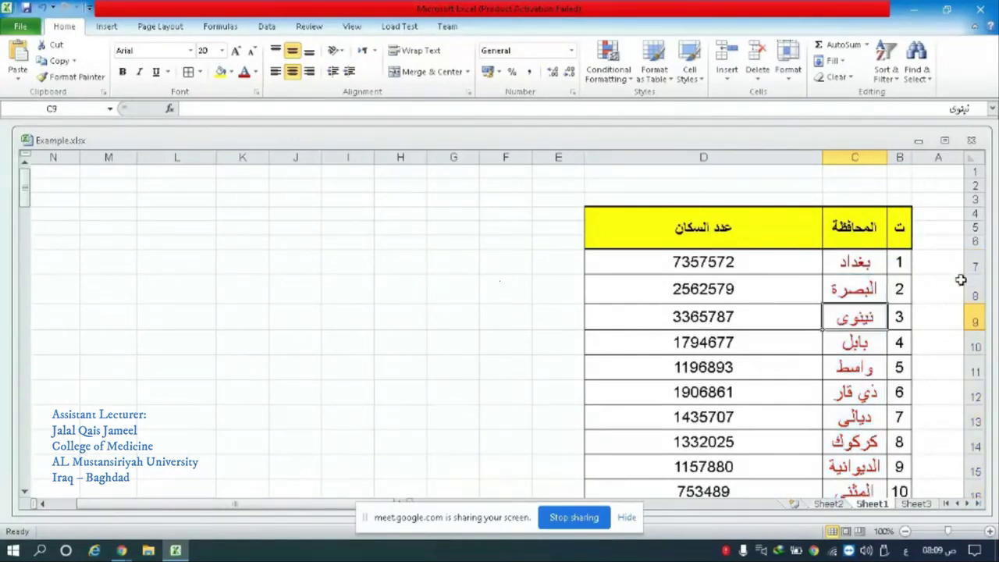
drag(972, 275, 972, 305)
click(858, 281)
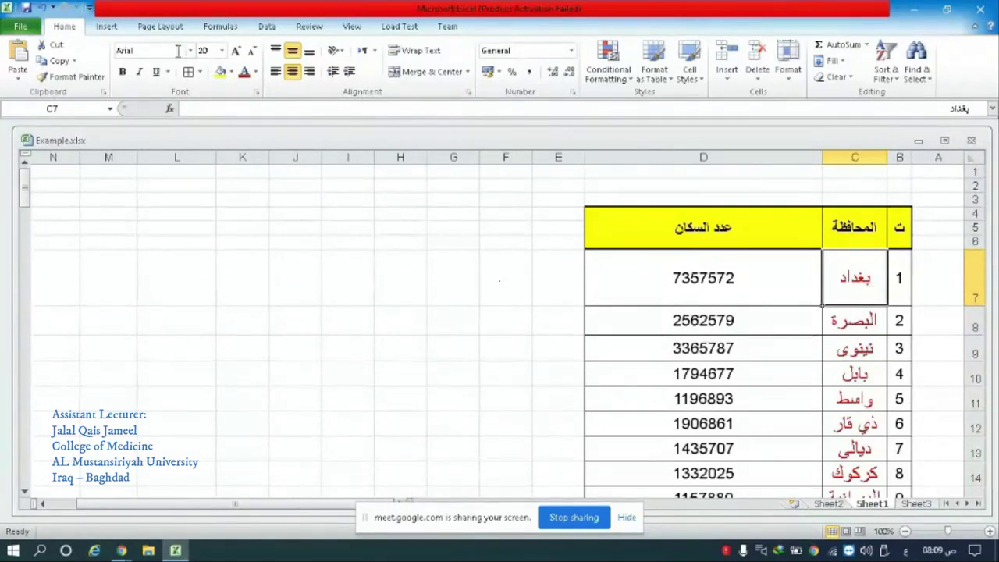
Step: Try top, bottom, left and right alignment on C7, ending bottom-aligned and centred
click(280, 54)
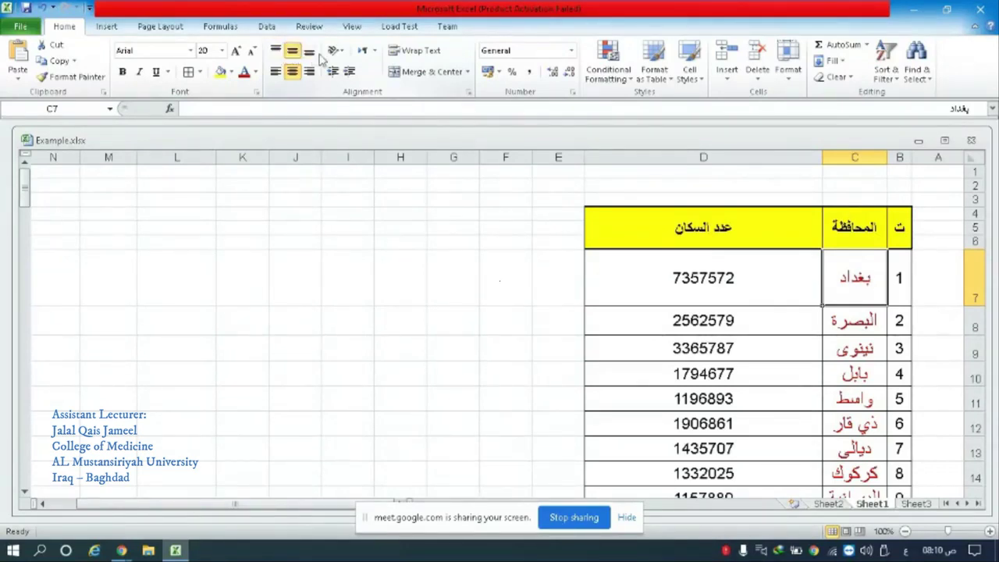
click(309, 55)
click(275, 71)
click(291, 76)
click(310, 73)
click(292, 71)
mouse_move(121, 550)
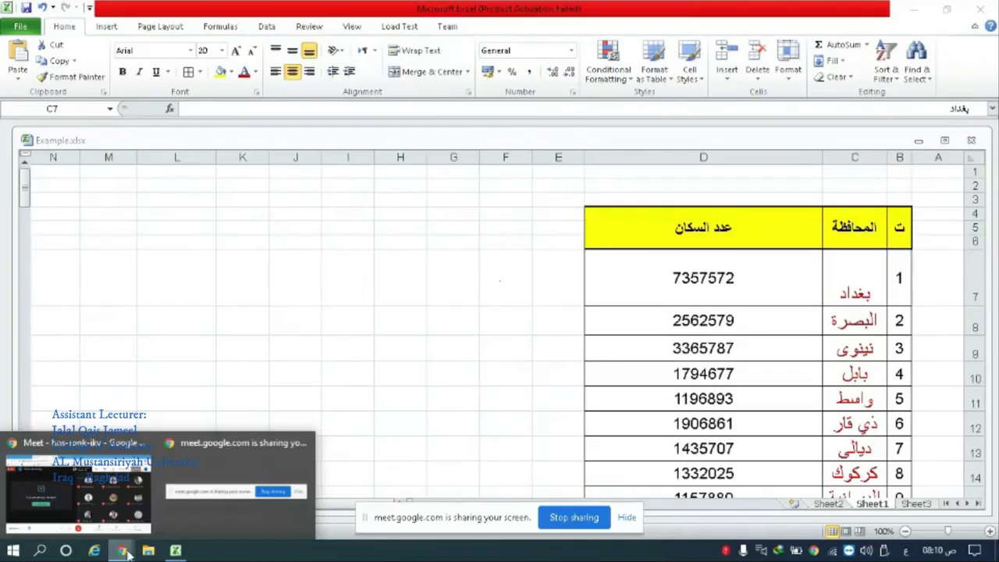
click(149, 488)
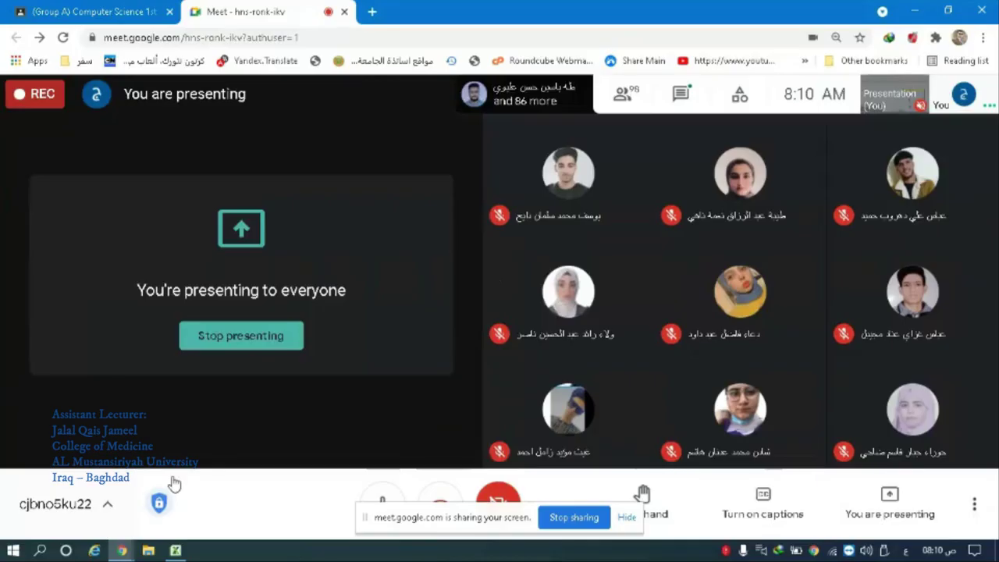
click(622, 101)
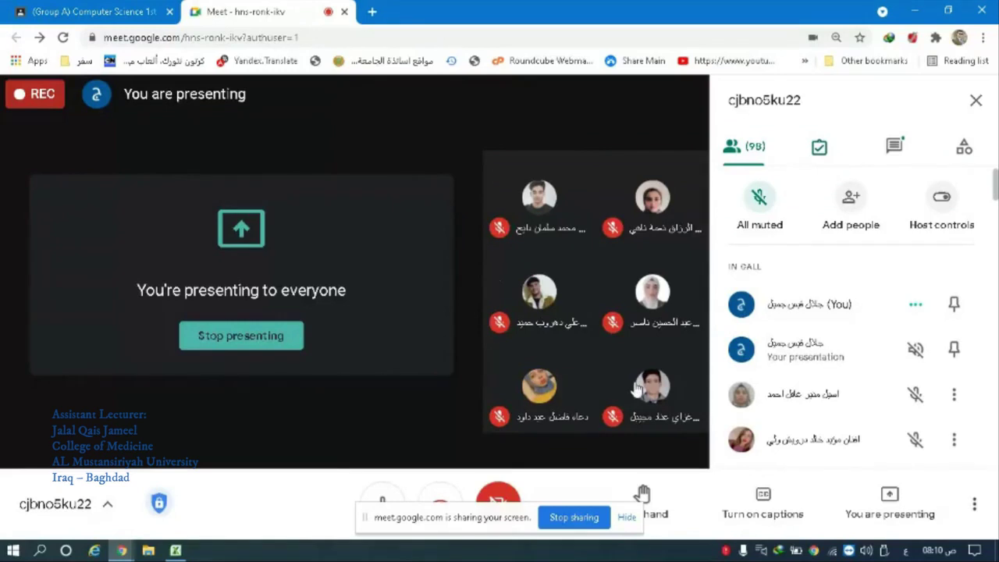
click(179, 551)
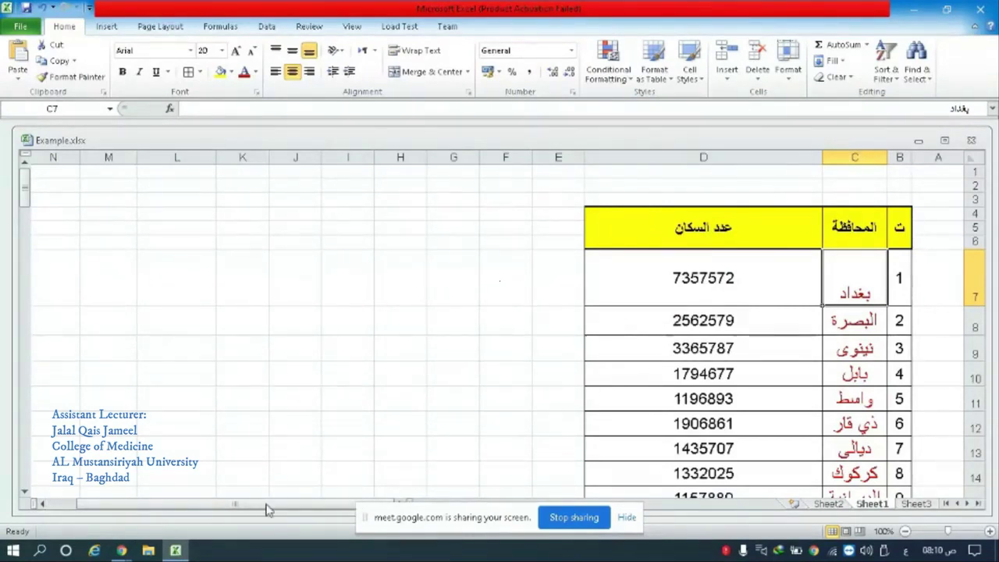
click(150, 551)
Step: Using Alt+H,A shortcuts, try right and left alignment on C7, ending centred and middle-aligned
key(alt+h)
key(a)
key(r)
key(alt+h)
key(a)
key(l)
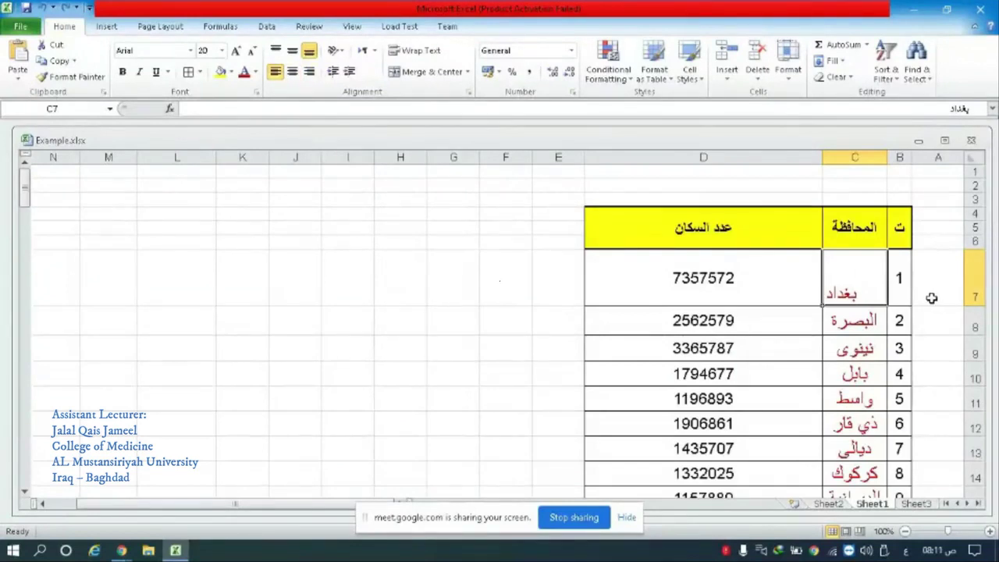
key(alt+h)
key(a)
key(c)
key(alt+h)
key(a)
key(m)
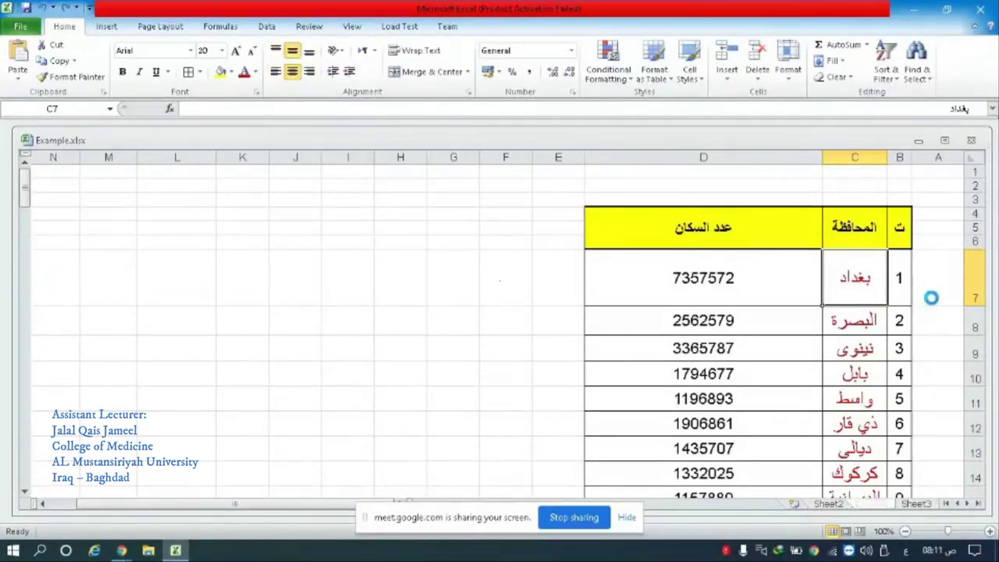
Step: AutoFit row 7 back to its normal height with Alt+H,O,A
key(alt+h)
key(o)
key(a)
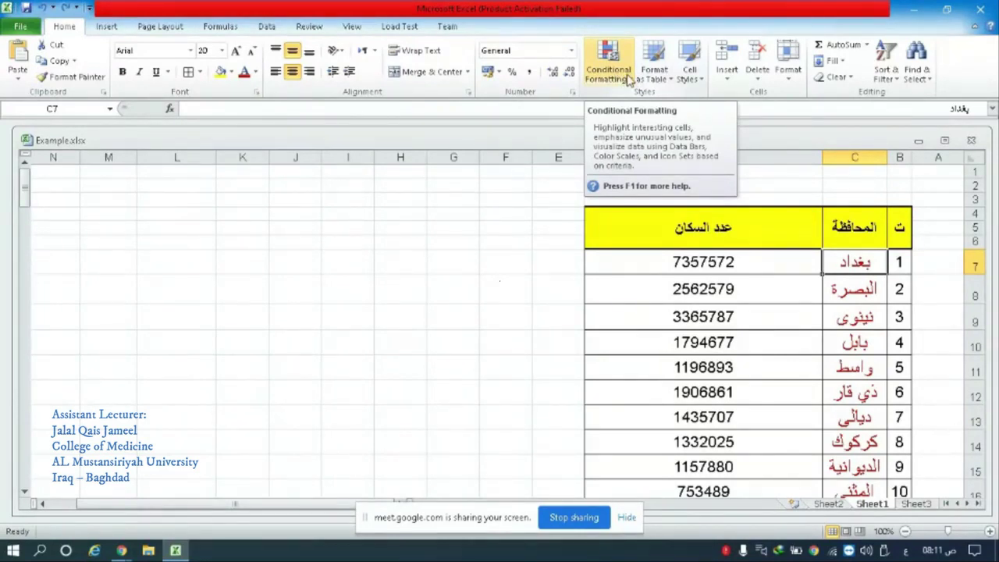
click(636, 262)
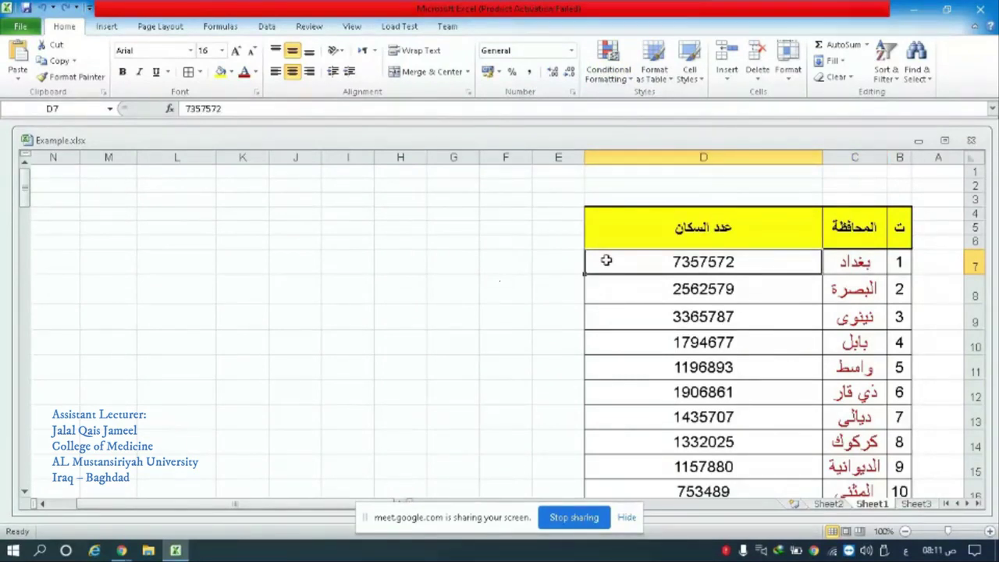
mouse_move(671, 265)
mouse_down()
mouse_move(850, 530)
mouse_move(847, 451)
mouse_up()
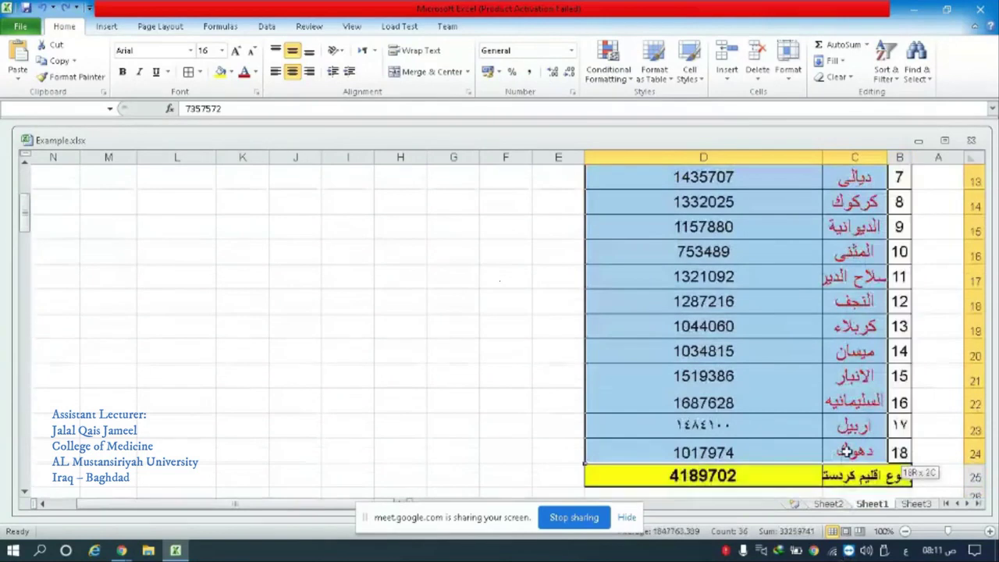
scroll(851, 441, up, 4)
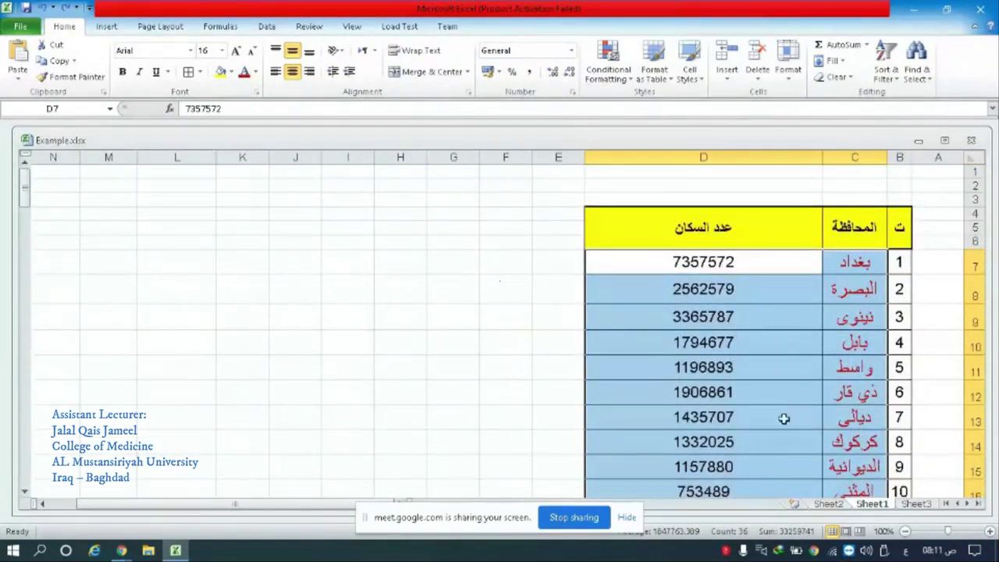
scroll(799, 336, down, 2)
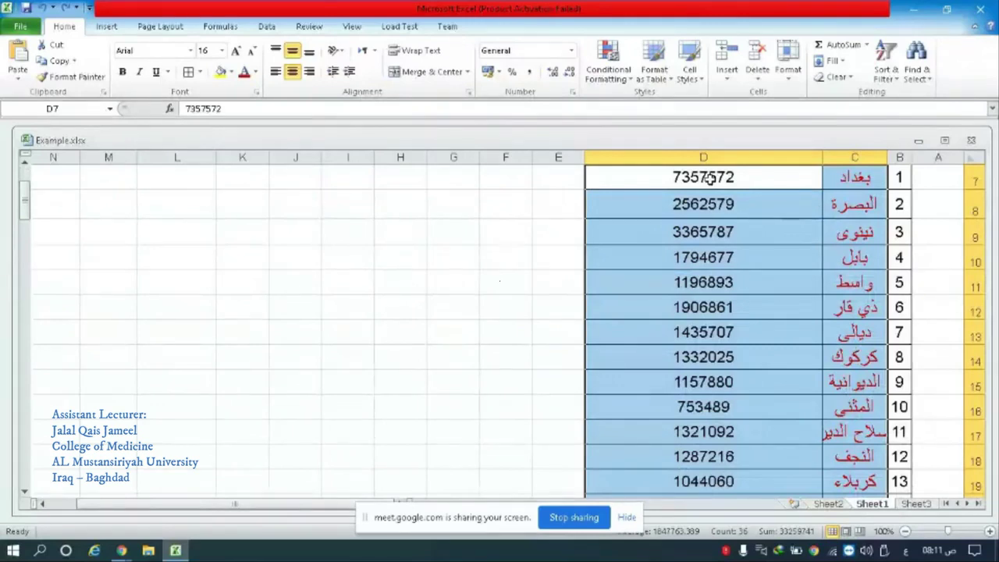
scroll(840, 232, down, 1)
scroll(840, 232, down, 1)
scroll(841, 230, up, 1)
scroll(843, 224, up, 2)
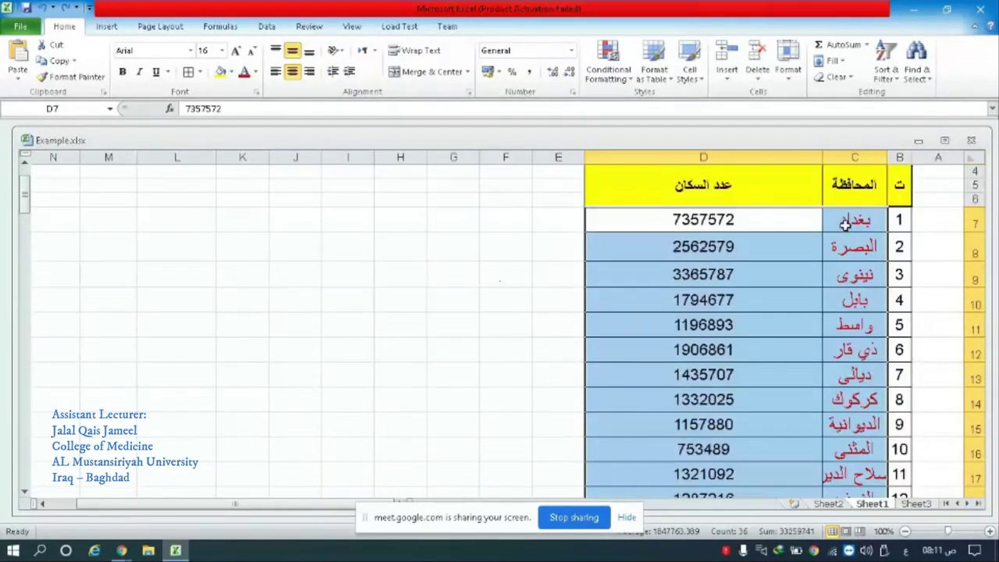
scroll(837, 266, up, 1)
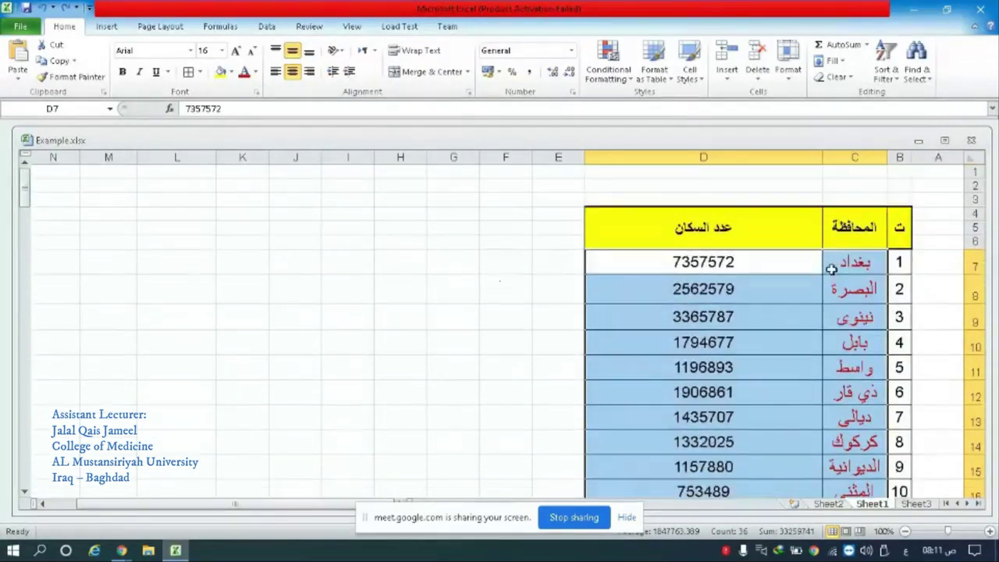
click(628, 82)
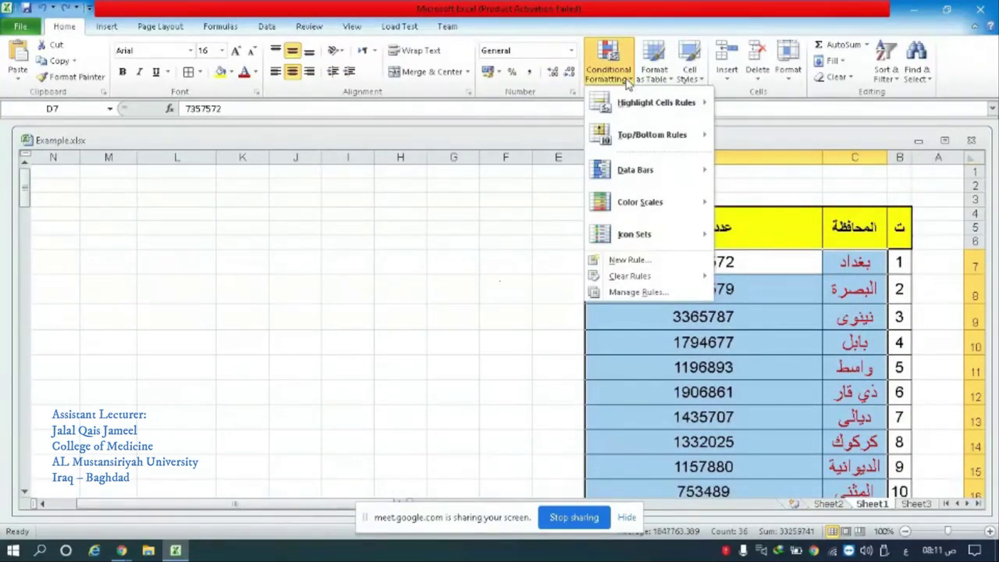
mouse_move(667, 109)
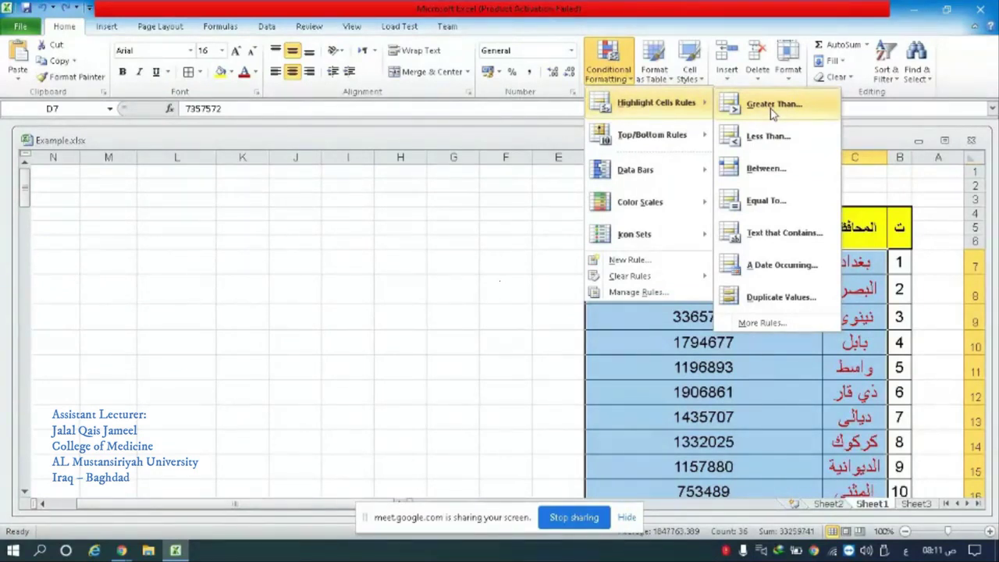
click(771, 110)
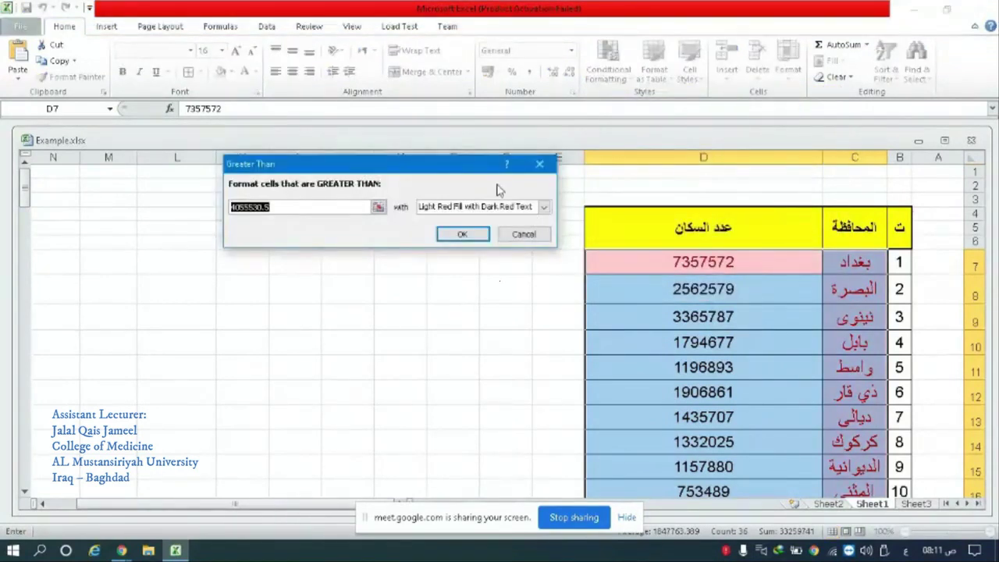
click(539, 165)
click(294, 243)
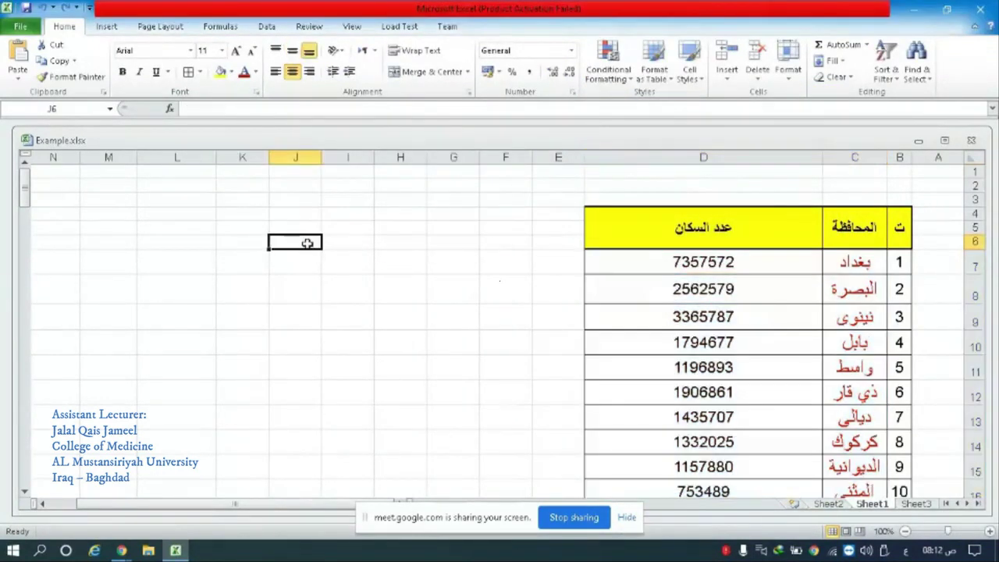
Step: Enter 1 in J6 and fill a counting series down column J to 14
text(1)
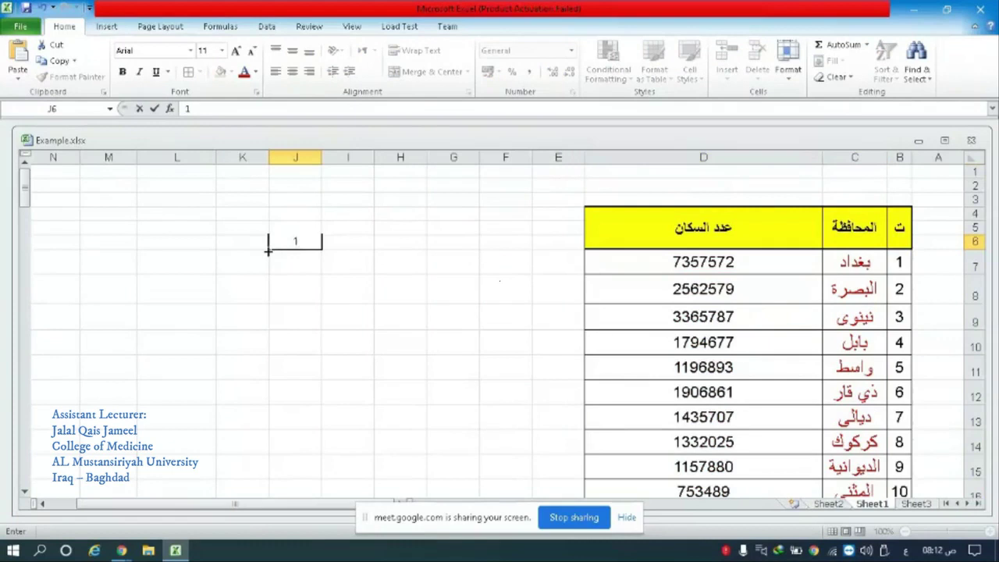
drag(268, 250, 267, 437)
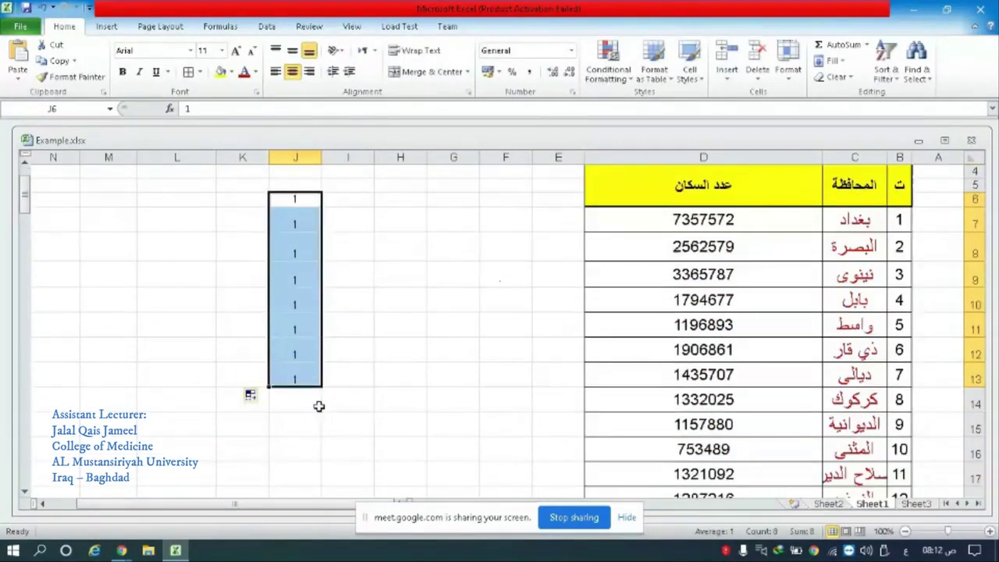
click(250, 352)
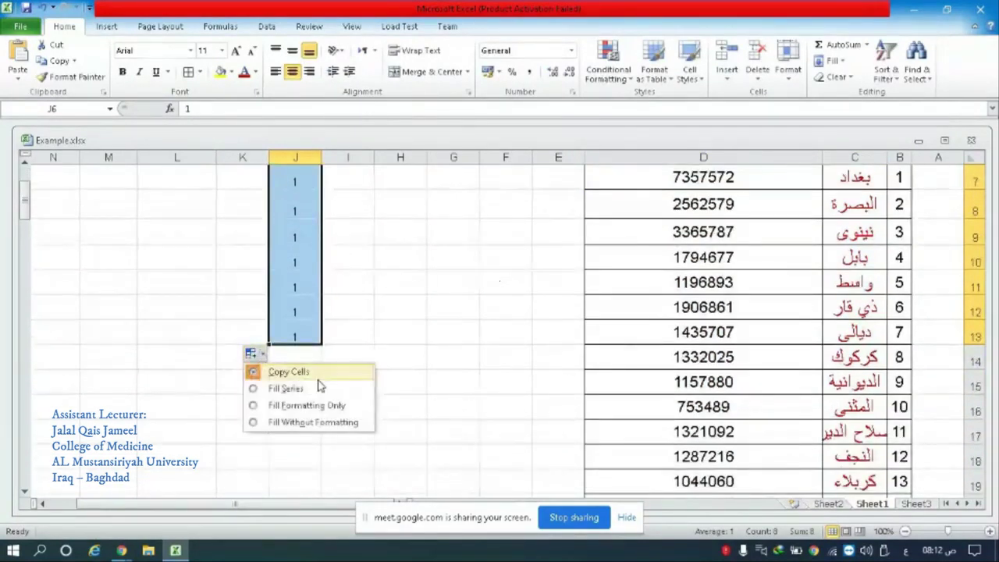
click(286, 387)
scroll(369, 332, up, 2)
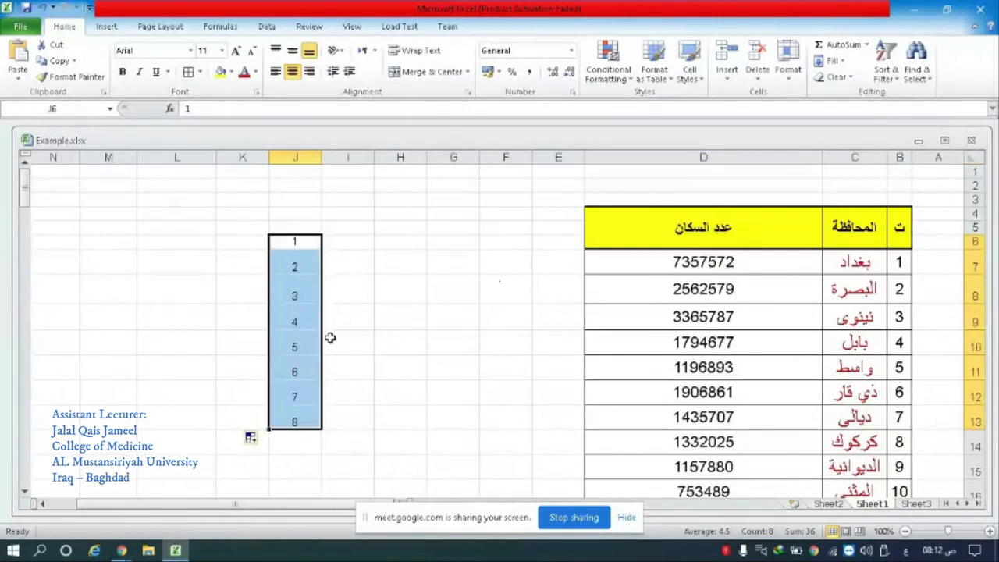
mouse_move(268, 428)
mouse_down()
mouse_move(271, 516)
mouse_move(274, 473)
mouse_up()
scroll(341, 333, up, 2)
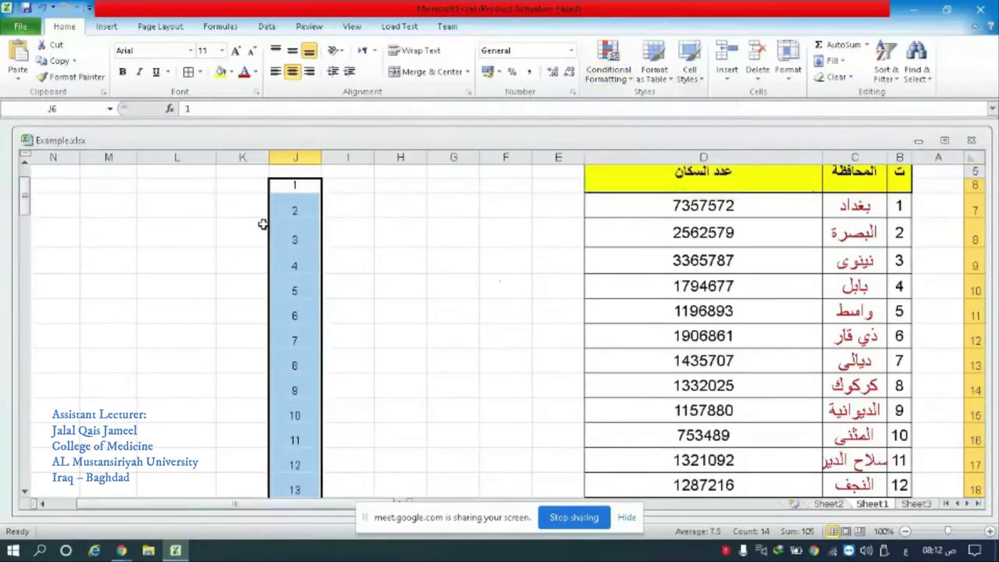
Step: Highlight column J values greater than 5 in light red fill with dark red text, then undo it
click(623, 80)
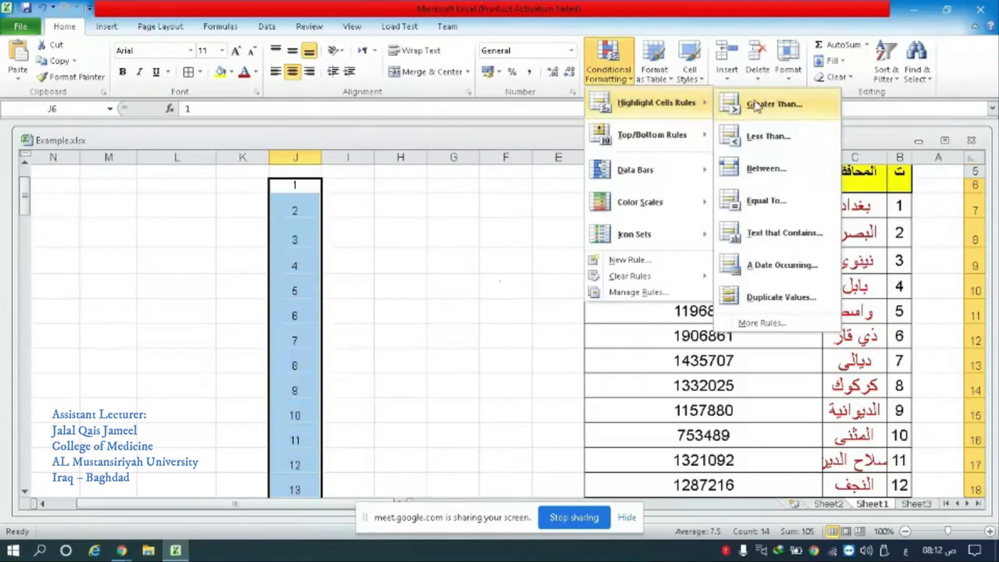
click(755, 105)
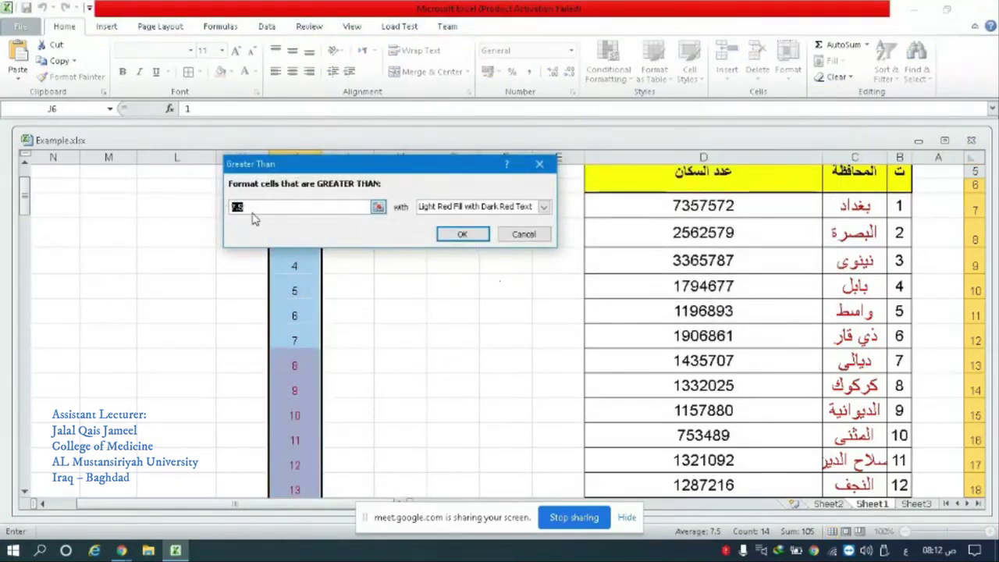
text(5)
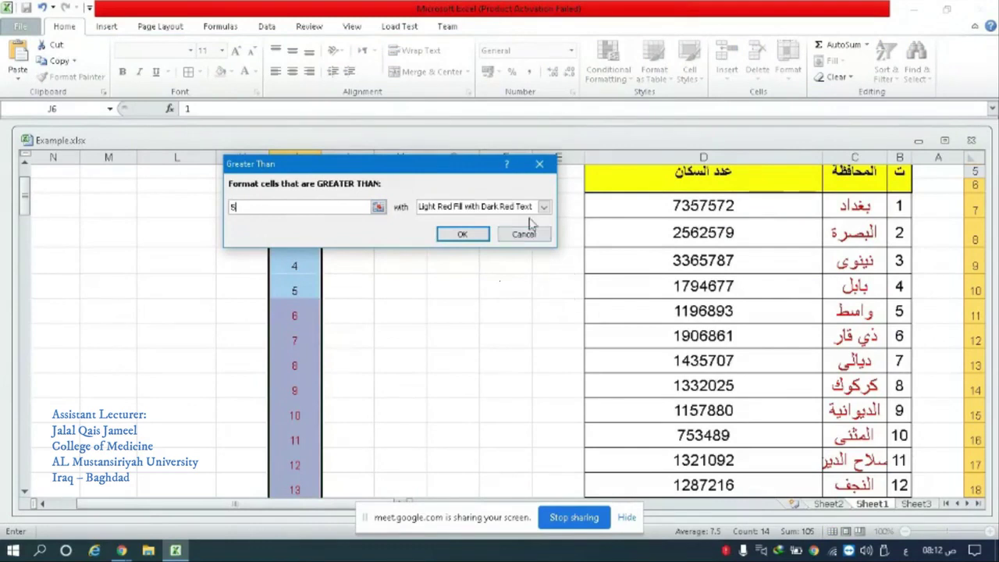
click(544, 209)
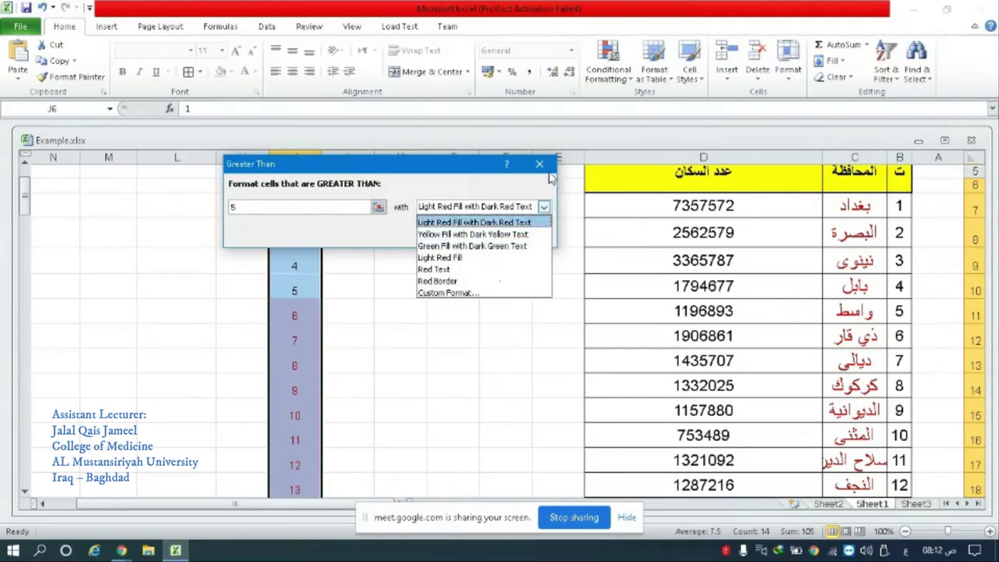
click(480, 172)
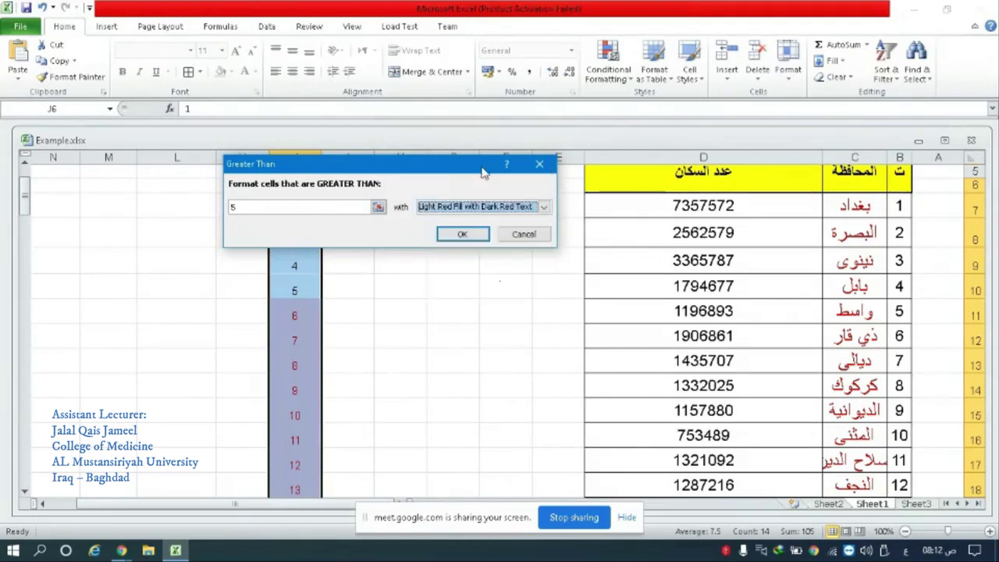
click(475, 236)
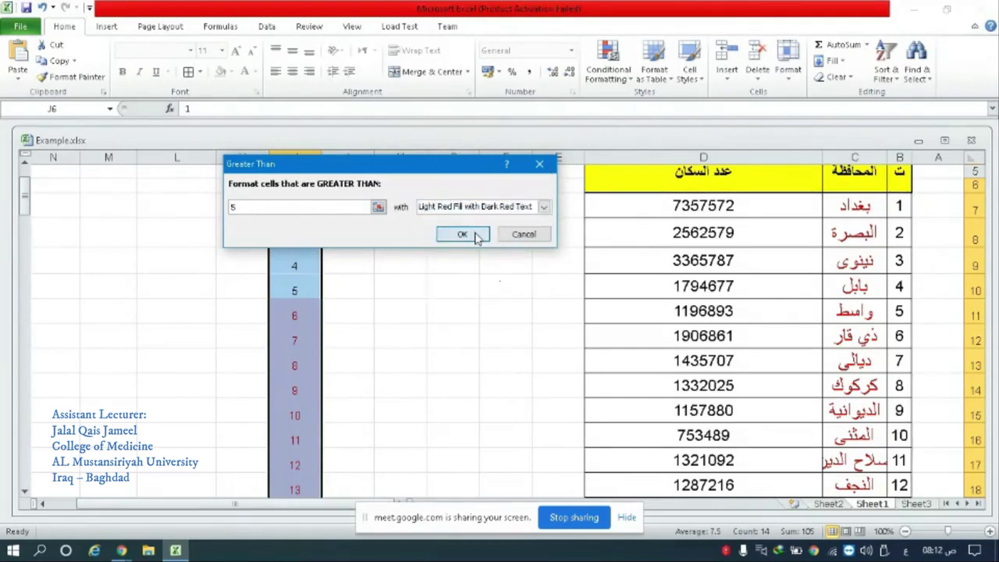
click(359, 290)
scroll(296, 285, down, 2)
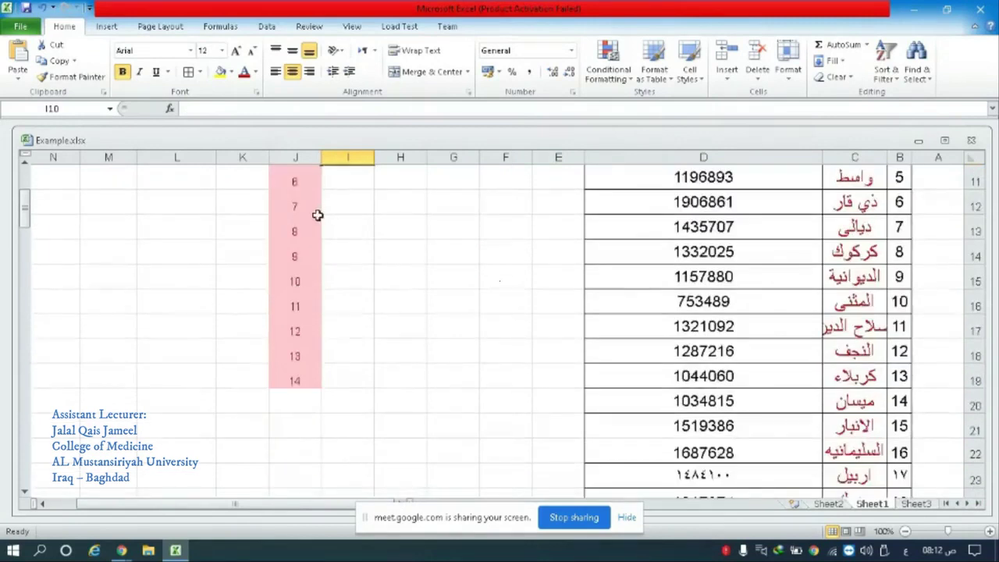
scroll(314, 282, up, 1)
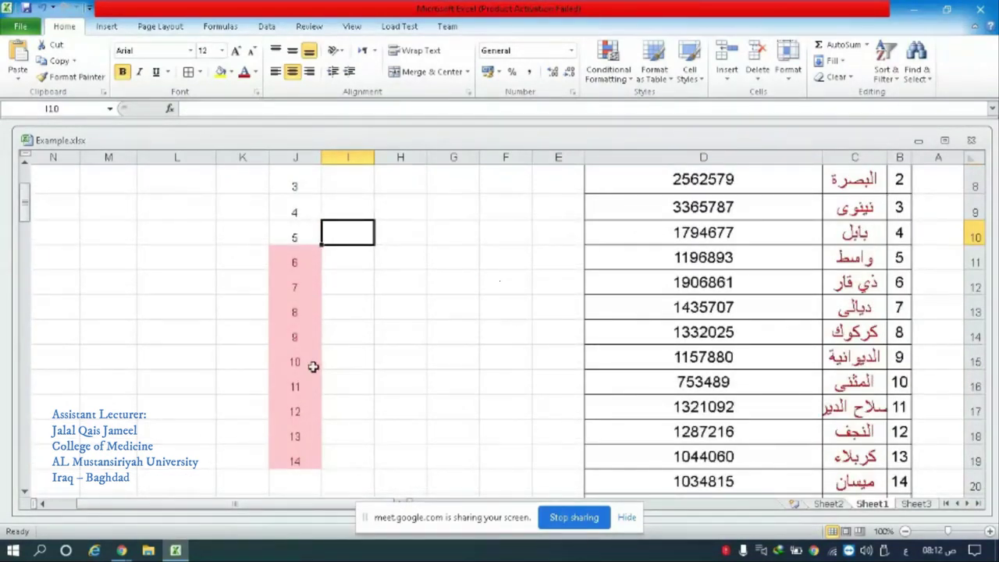
scroll(309, 316, up, 1)
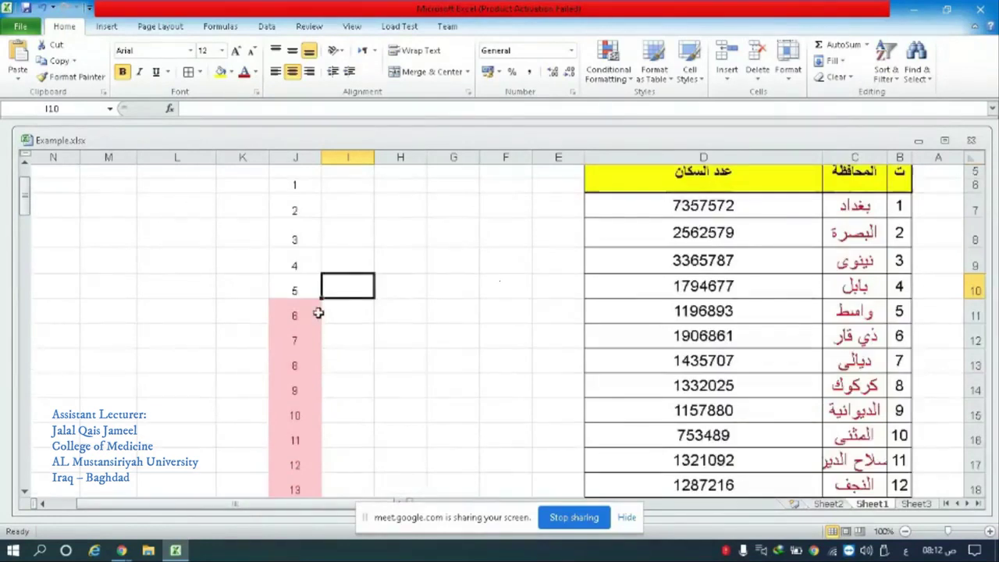
key(ctrl+a)
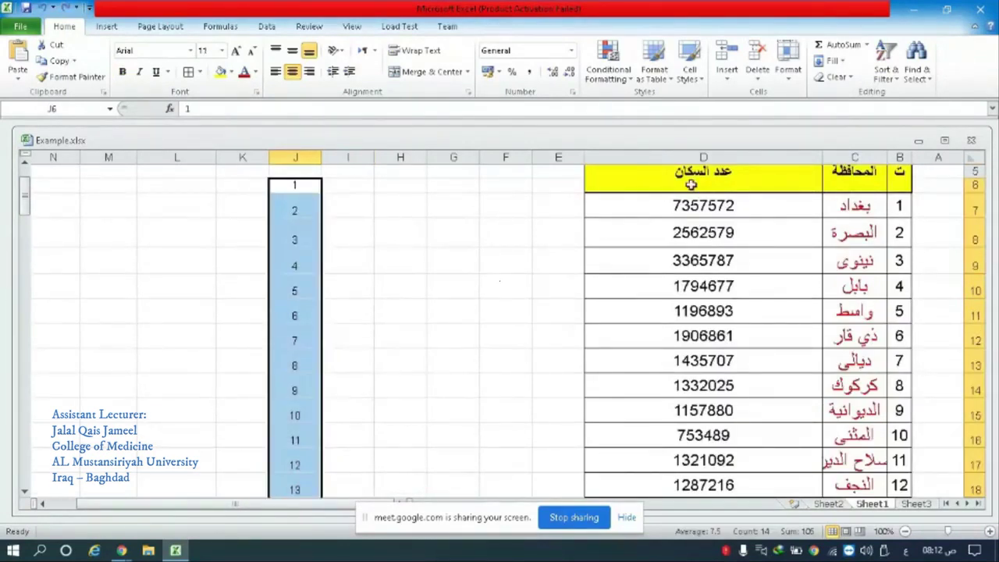
click(630, 74)
Step: Add a Between rule highlighting column J values 6 to 8 in light red fill with dark red text
mouse_move(637, 96)
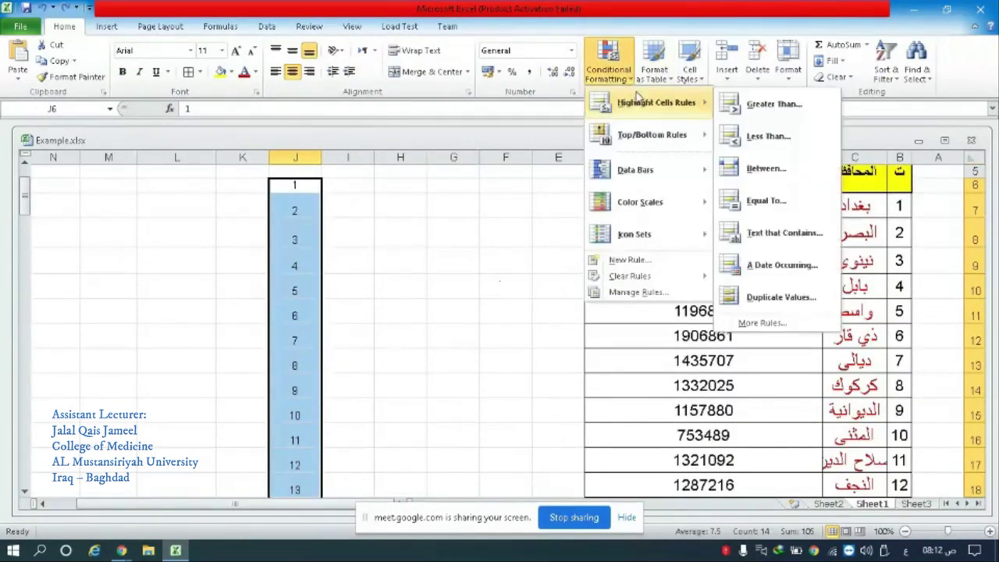
click(786, 179)
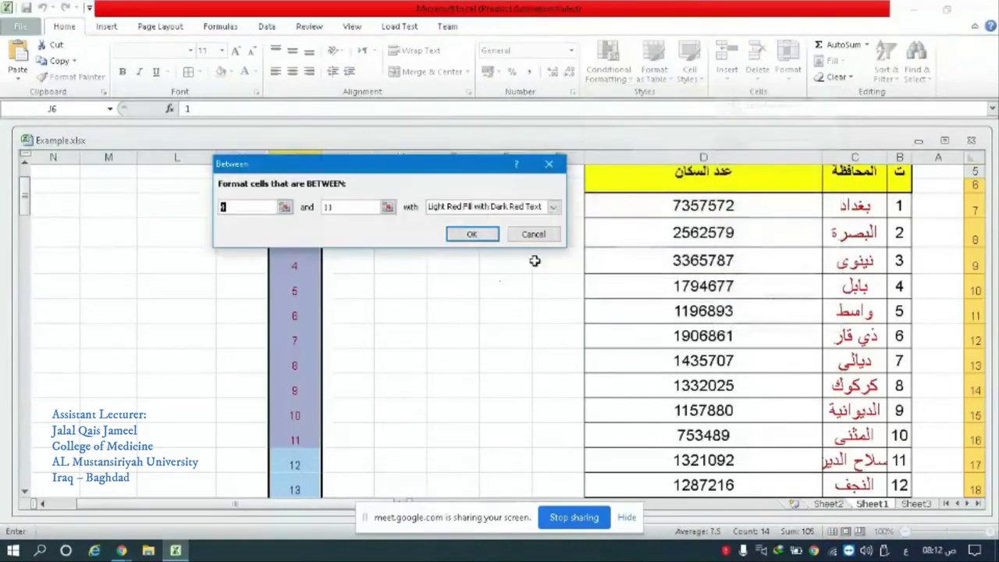
text(1)
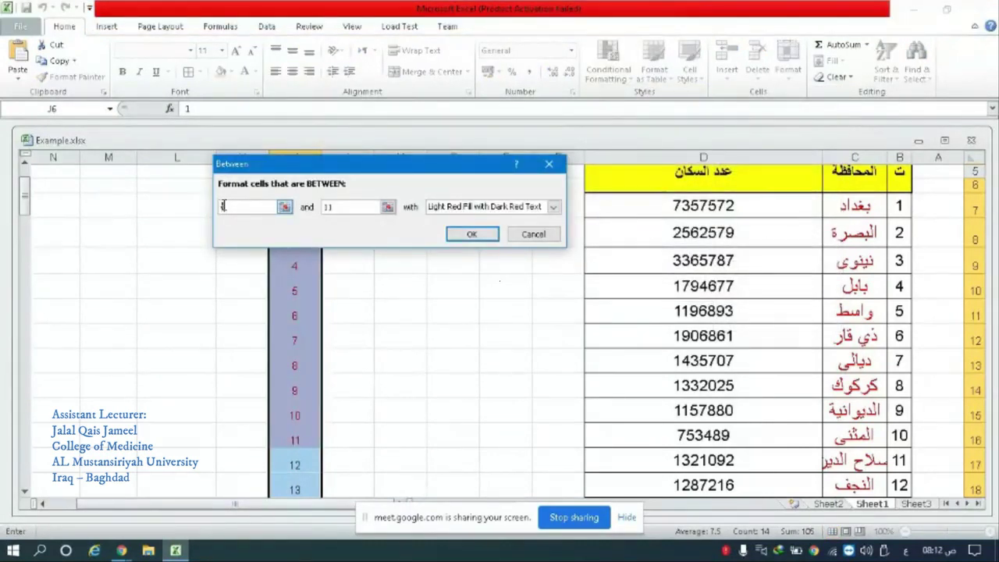
text(6)
click(321, 209)
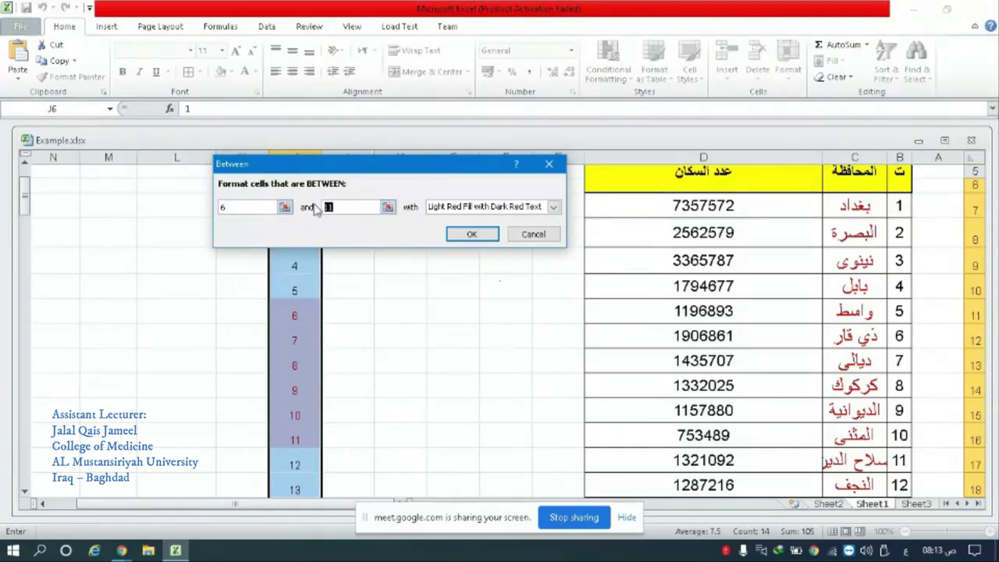
text(8)
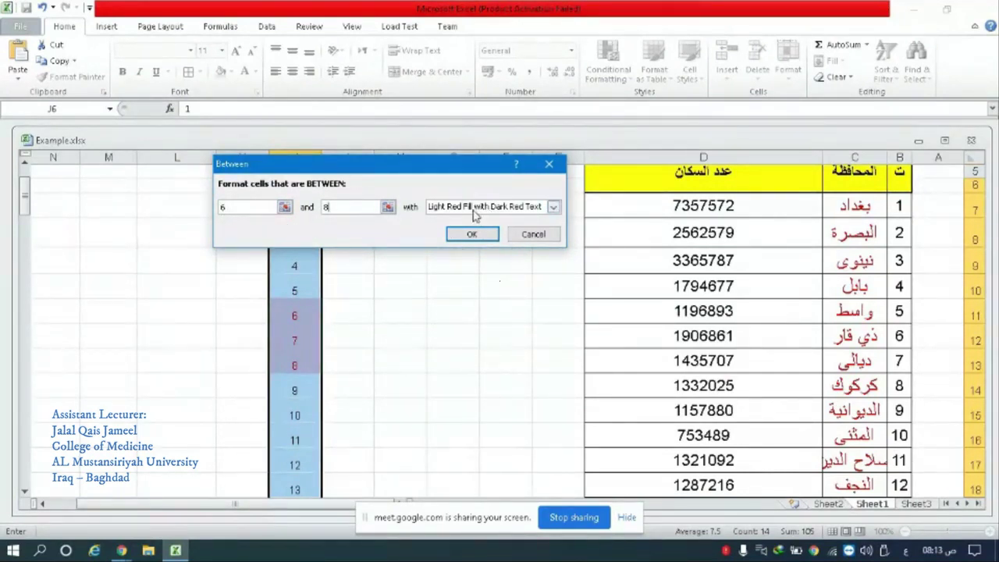
click(472, 235)
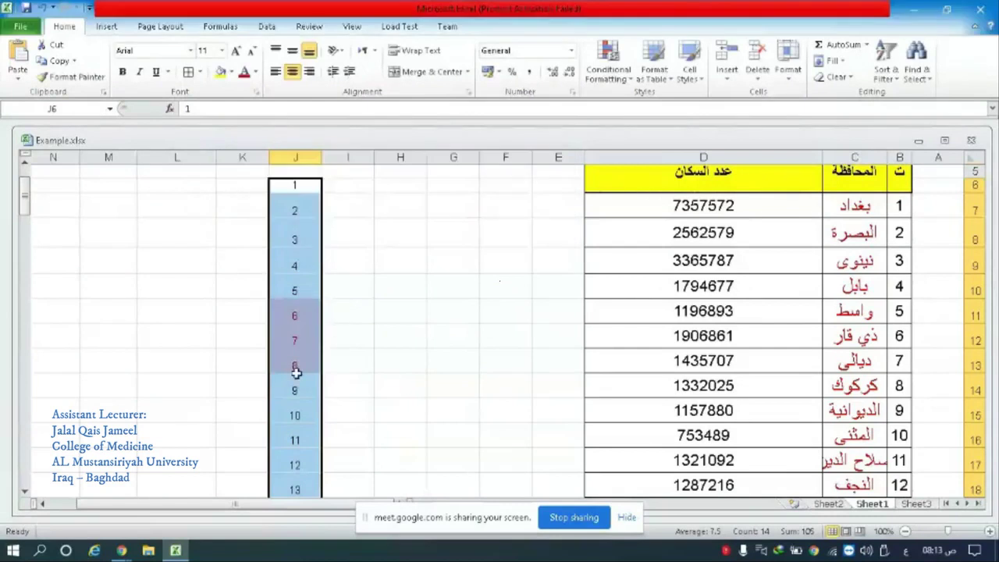
click(349, 312)
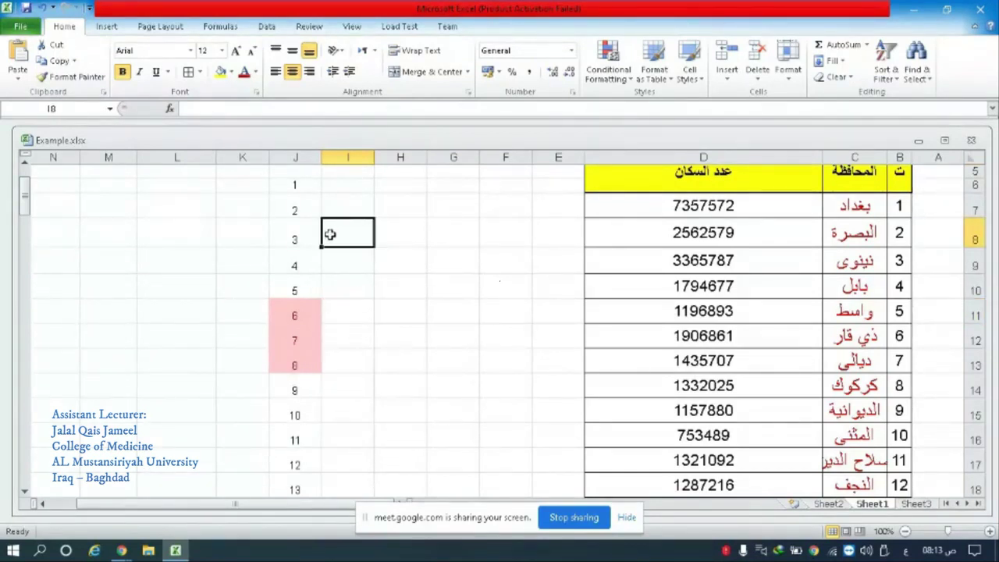
click(311, 192)
key(ctrl+shift+Down)
Step: Start a Highlight Cells 'Less Than' rule with value 6 and pick Custom Format for its style
click(608, 74)
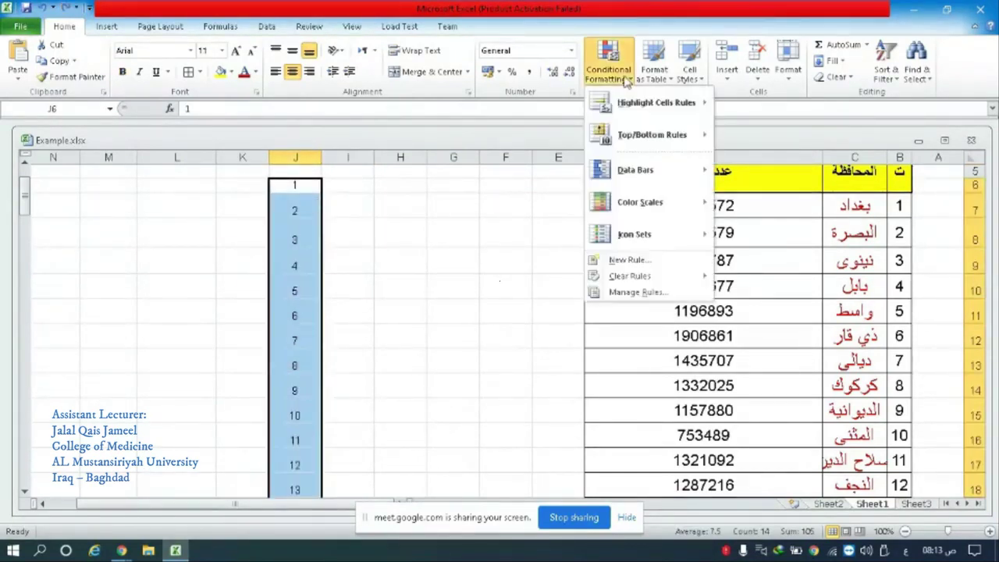
mouse_move(675, 117)
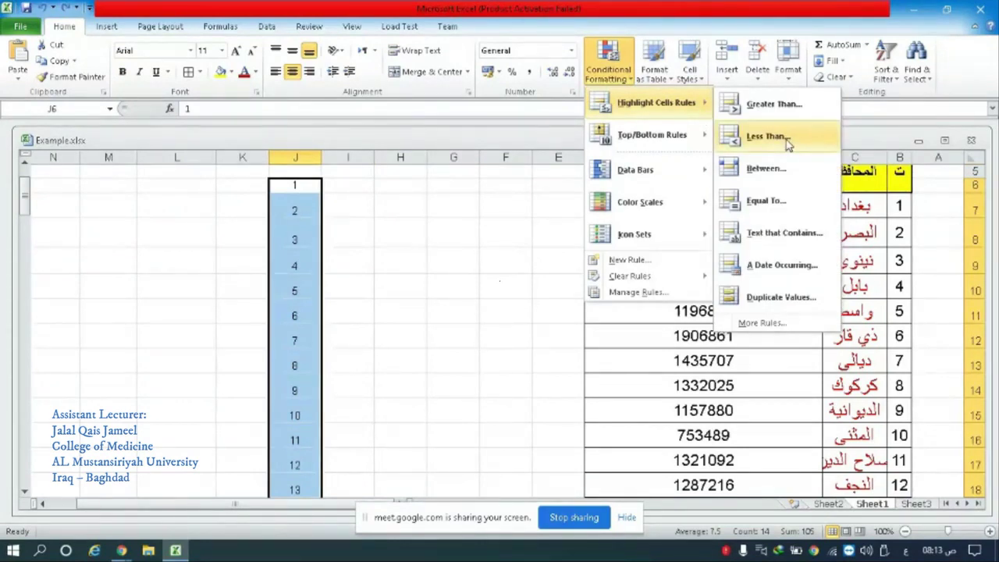
click(787, 138)
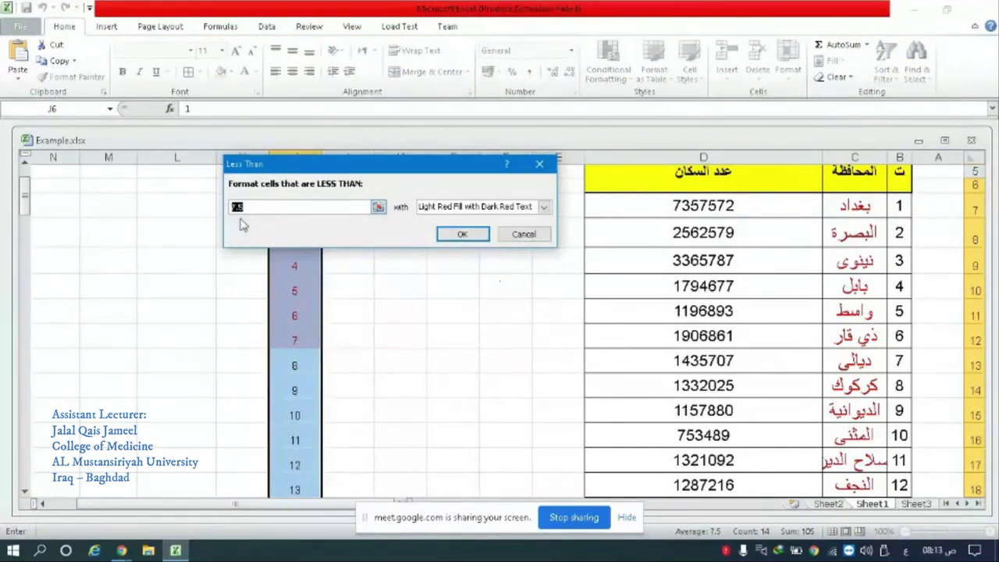
text(6)
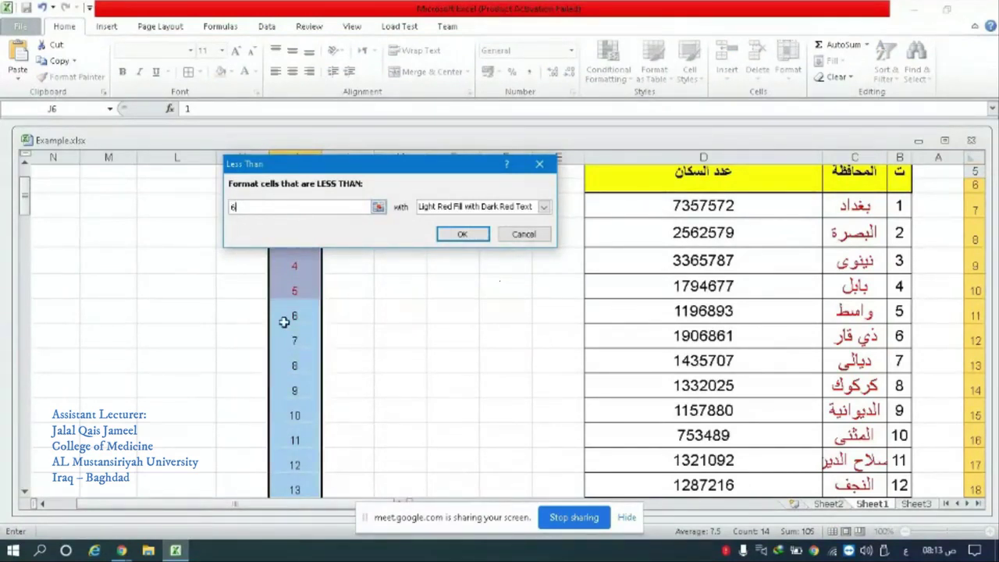
click(546, 207)
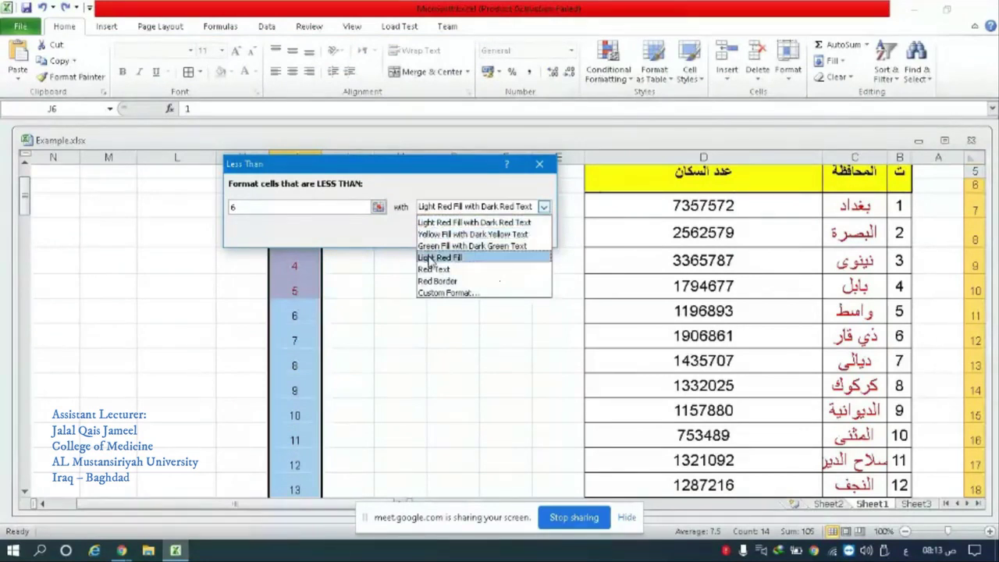
click(441, 296)
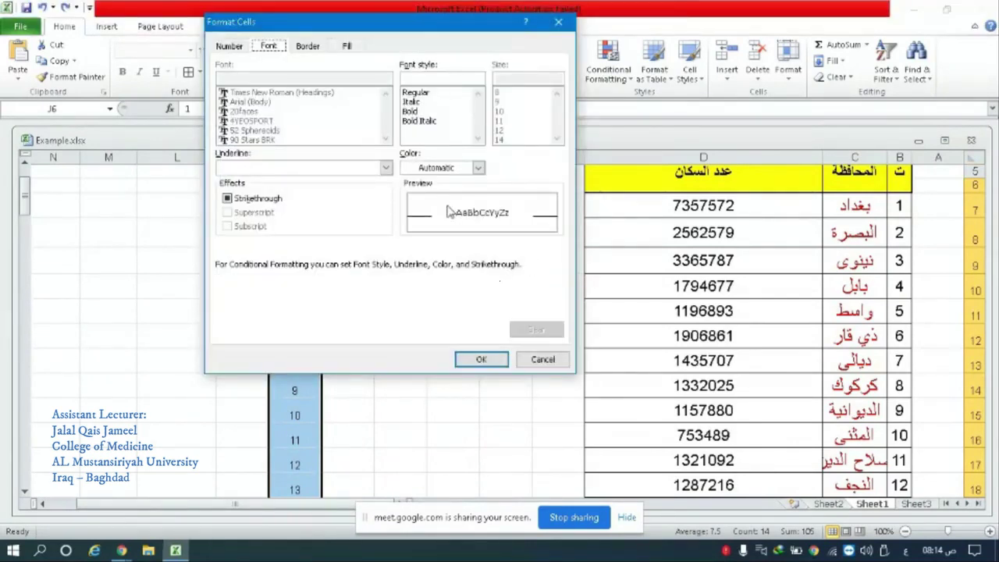
Step: Cancel the custom format and apply Light Red Fill with Dark Red Text to values below 6, then select the province rows
drag(354, 28, 356, 121)
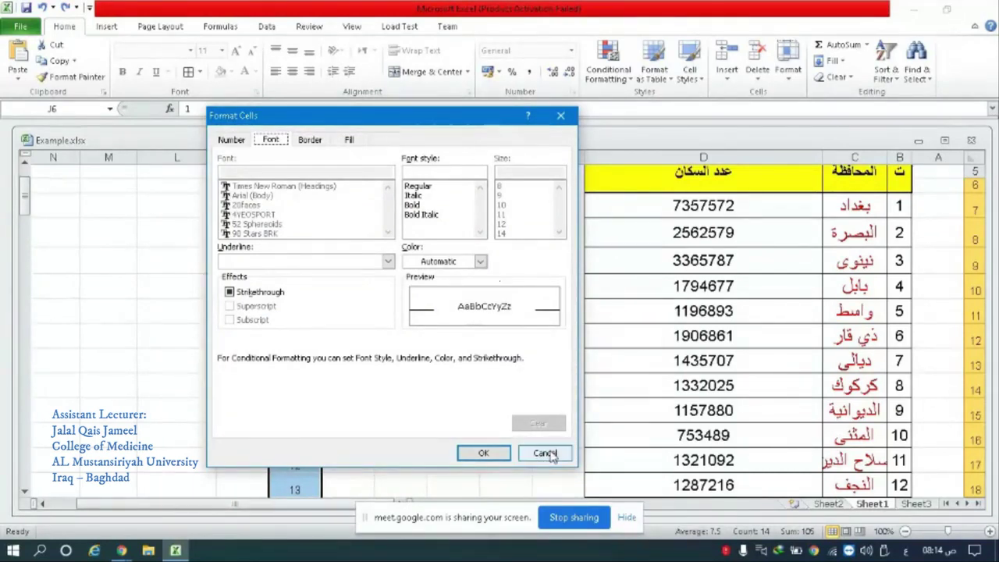
click(546, 454)
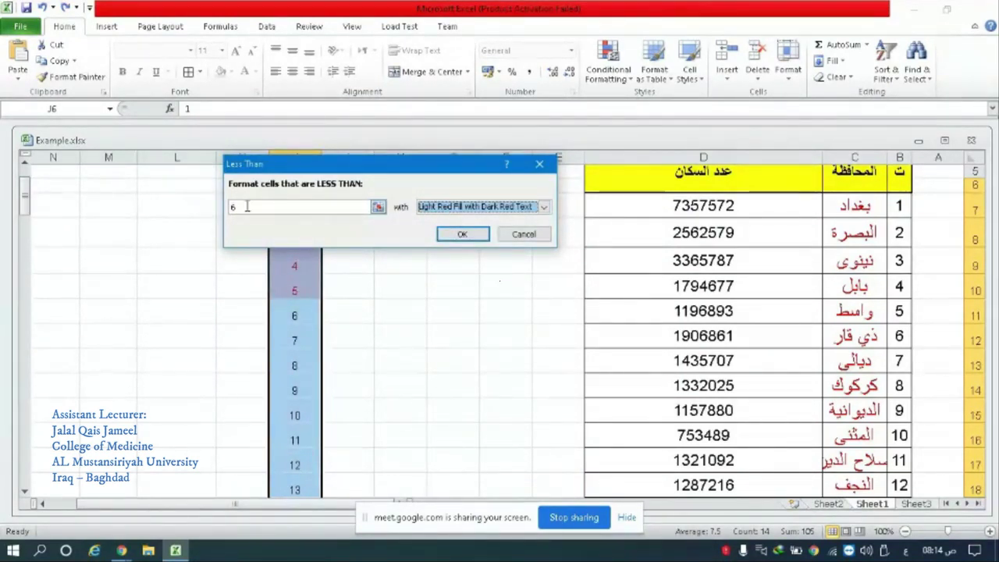
click(462, 236)
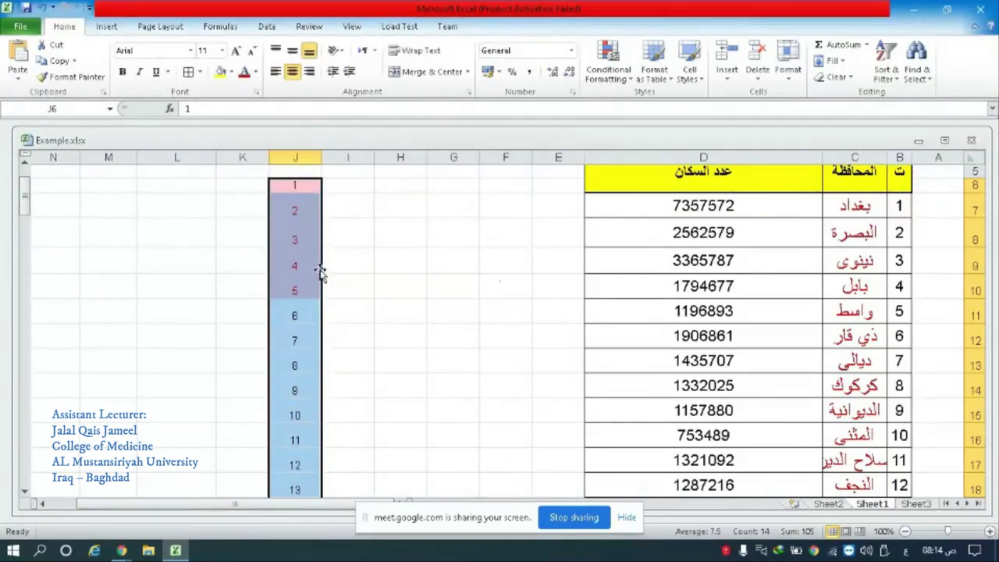
click(511, 279)
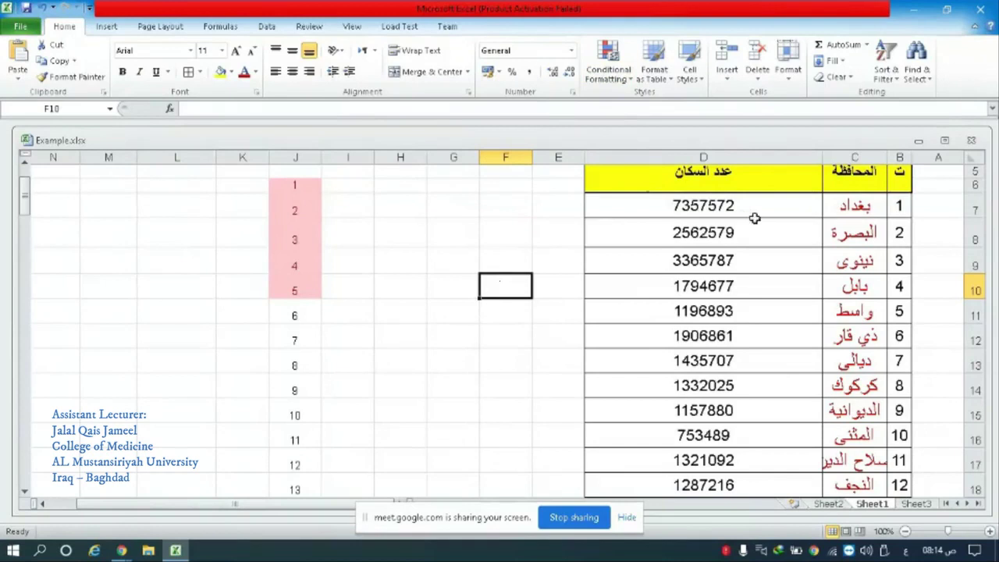
mouse_move(725, 205)
mouse_down()
mouse_move(930, 305)
mouse_move(861, 470)
mouse_up()
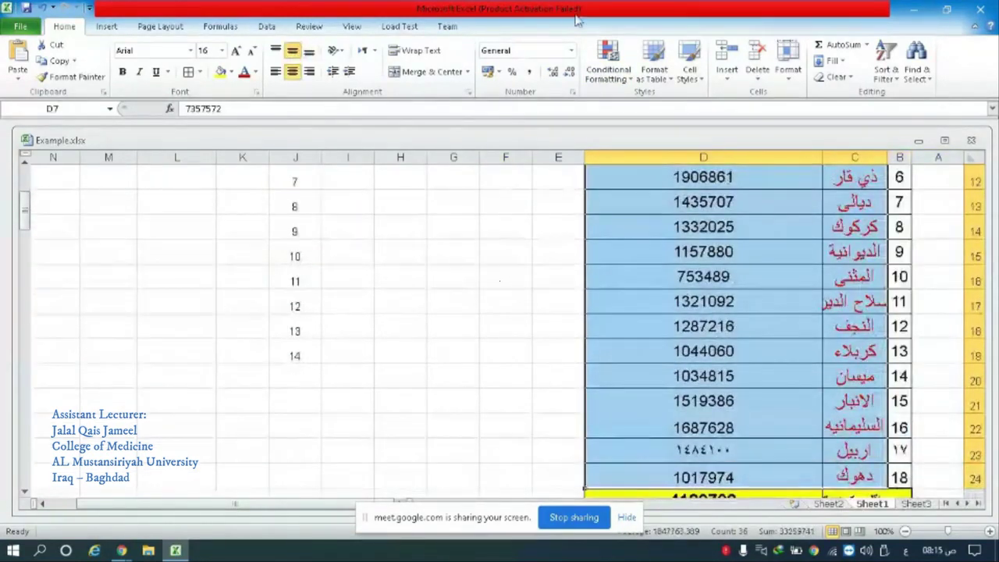
Step: Apply a Top 10 Items highlight to the selected column D population figures
click(623, 81)
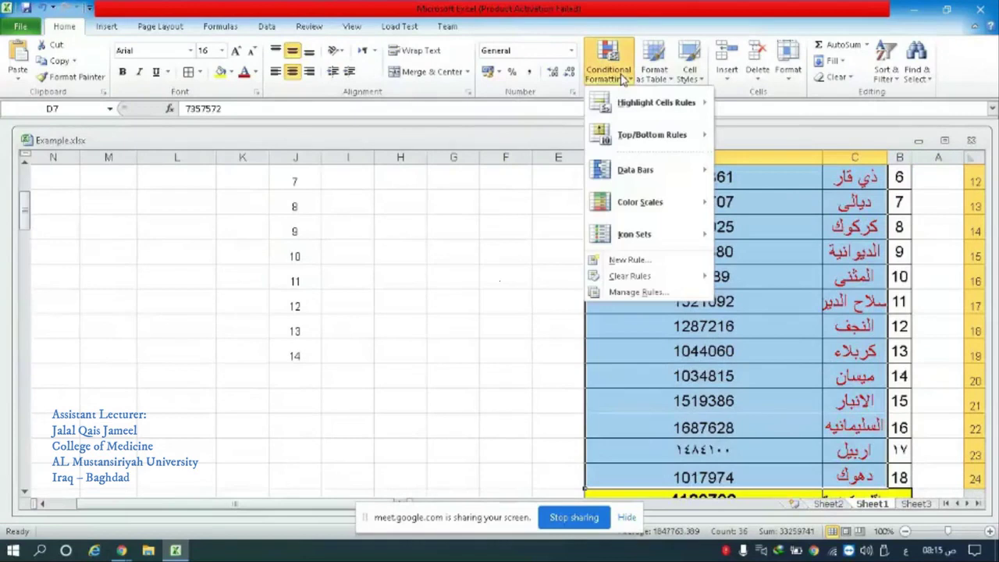
mouse_move(669, 139)
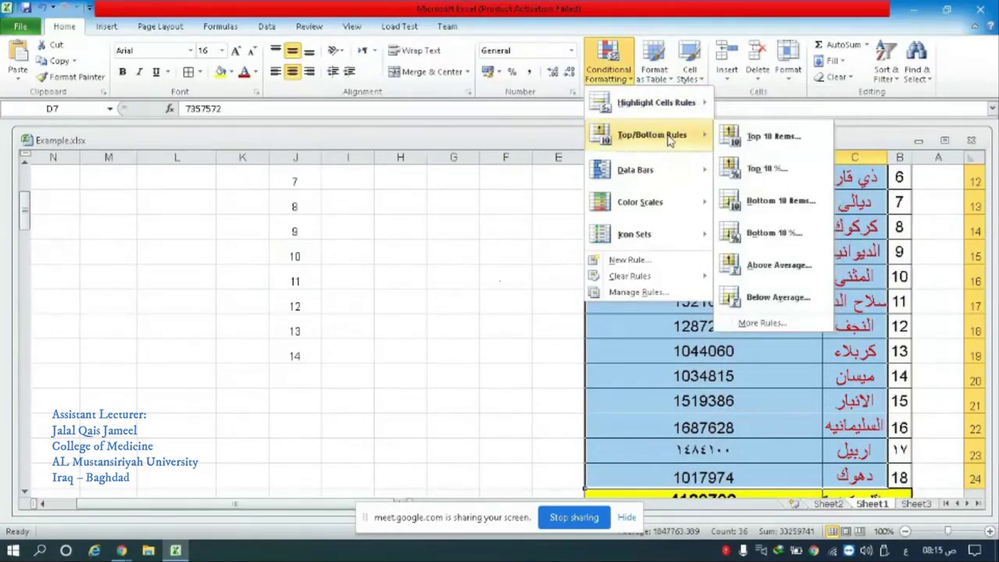
click(776, 138)
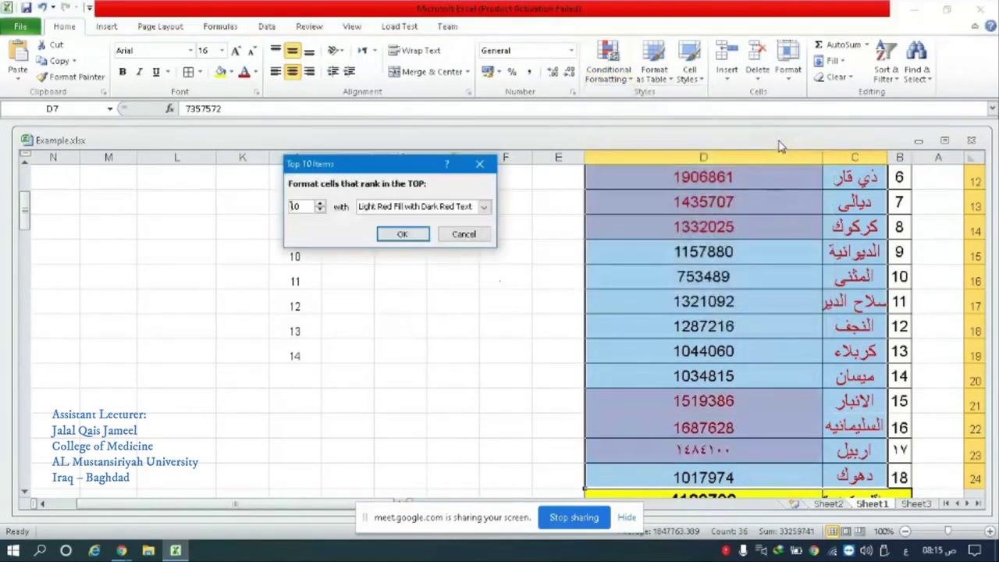
click(401, 236)
Step: Scroll through the table and deselect it to review the pink-highlighted population figures
scroll(591, 307, up, 2)
scroll(591, 308, down, 2)
scroll(591, 308, down, 3)
scroll(590, 308, up, 3)
scroll(591, 308, up, 1)
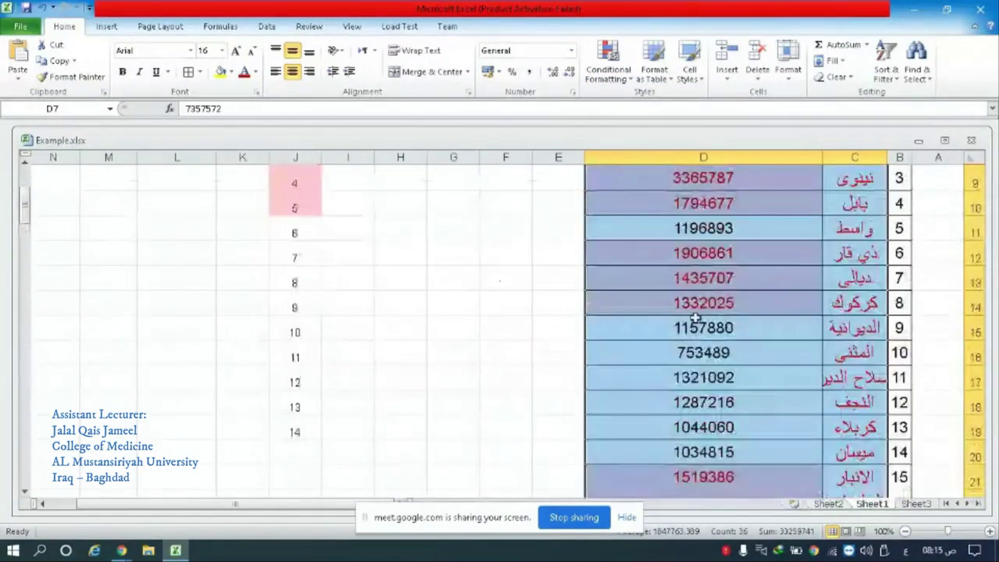
scroll(696, 320, up, 1)
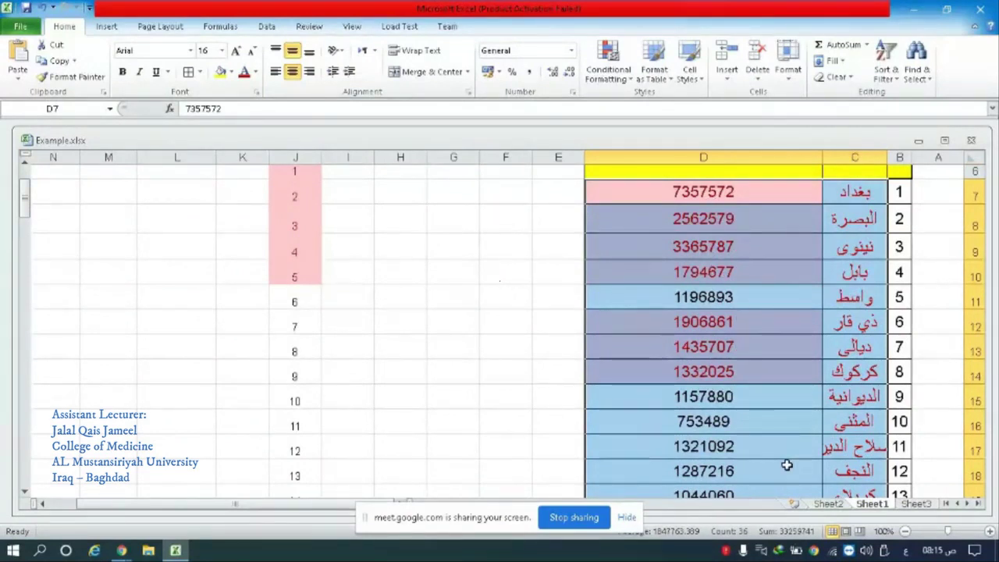
scroll(786, 465, down, 2)
scroll(787, 465, up, 1)
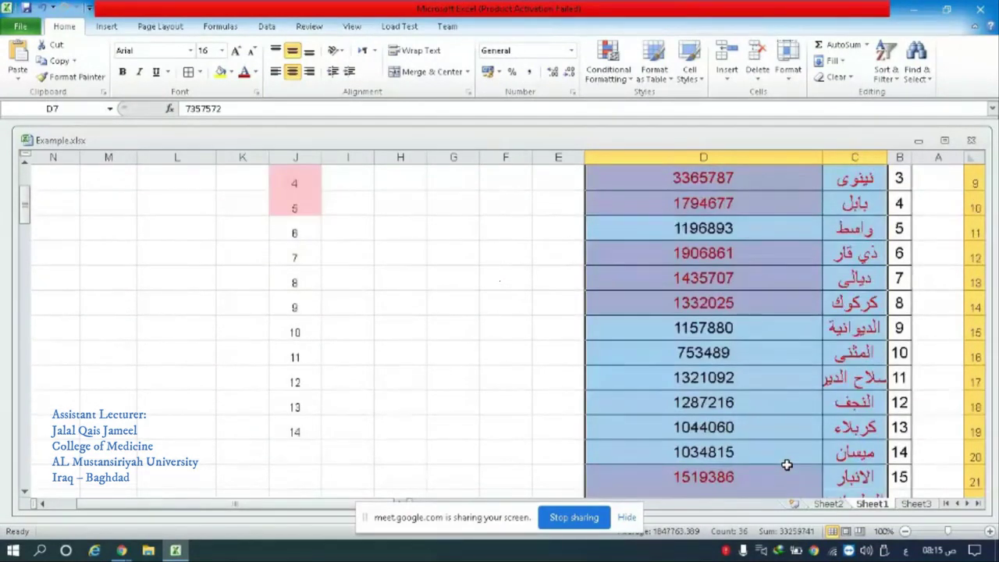
scroll(787, 465, up, 1)
scroll(786, 465, up, 2)
scroll(786, 465, down, 3)
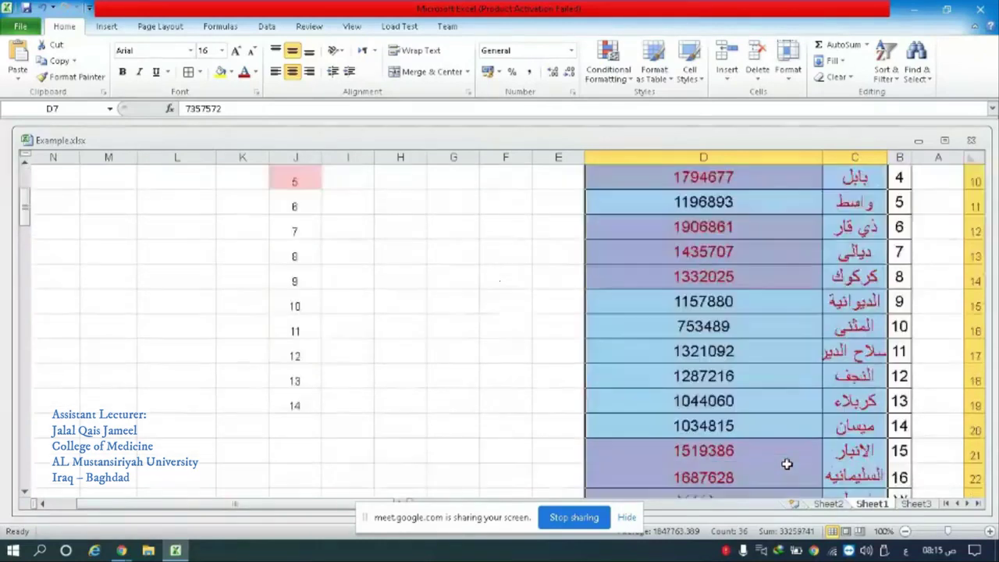
scroll(787, 465, down, 1)
scroll(786, 465, down, 1)
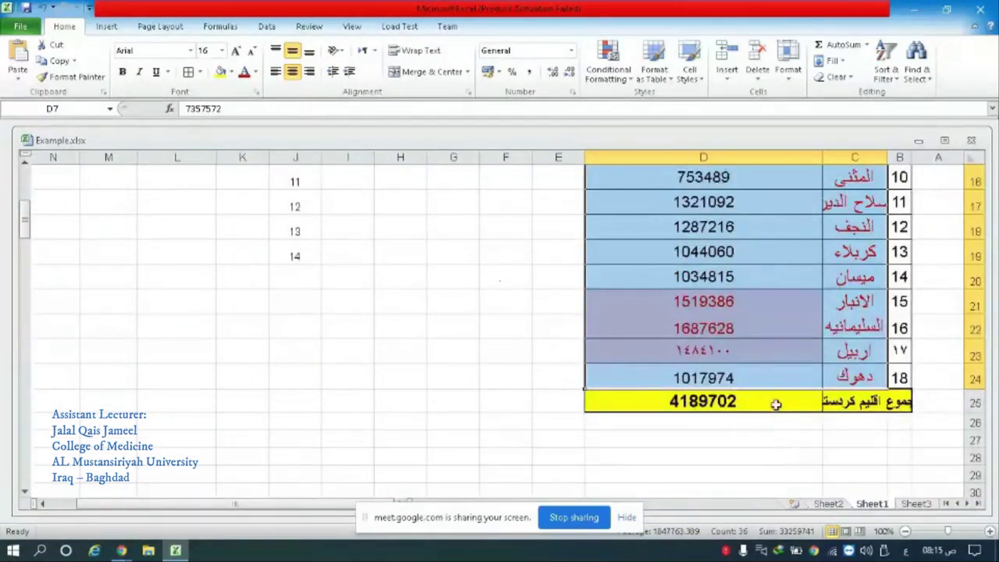
scroll(776, 404, up, 3)
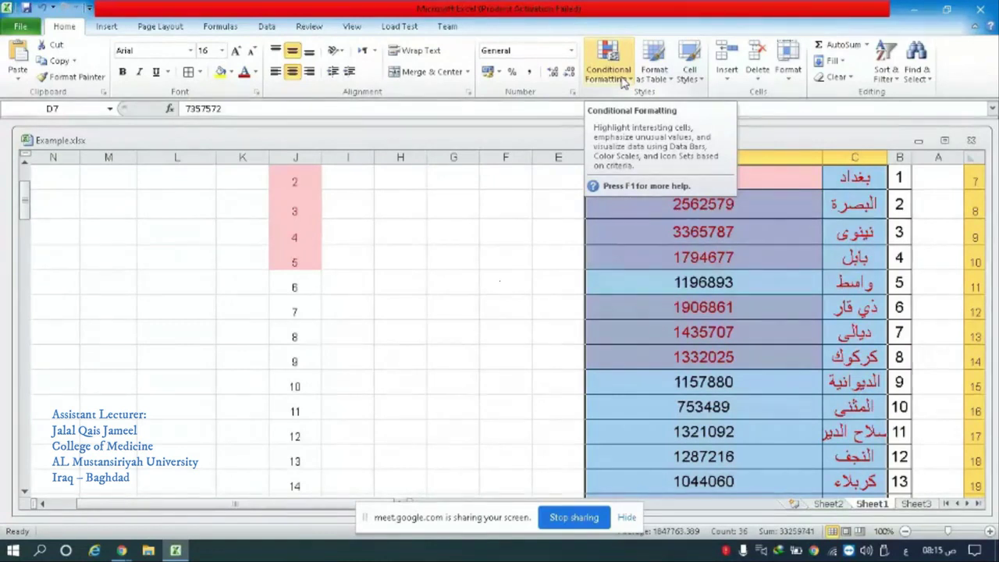
click(406, 281)
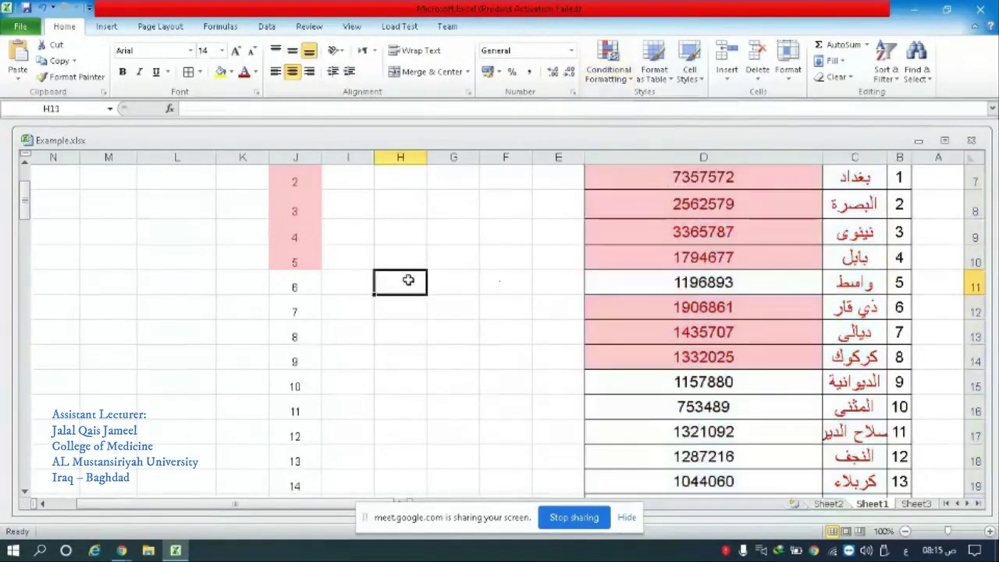
Step: Undo three times to strip the pink highlighting from columns D and J
key(ctrl+z)
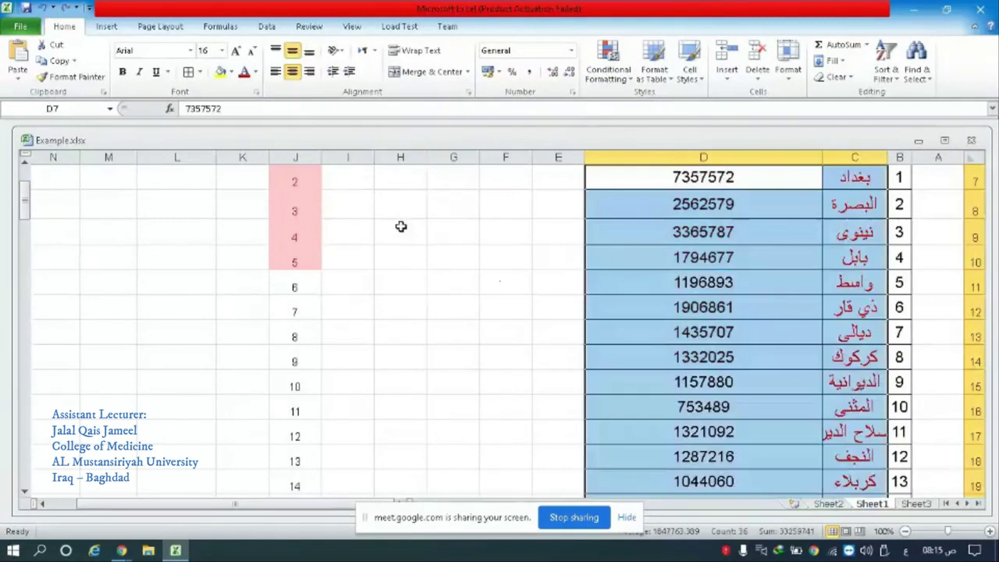
key(ctrl+z)
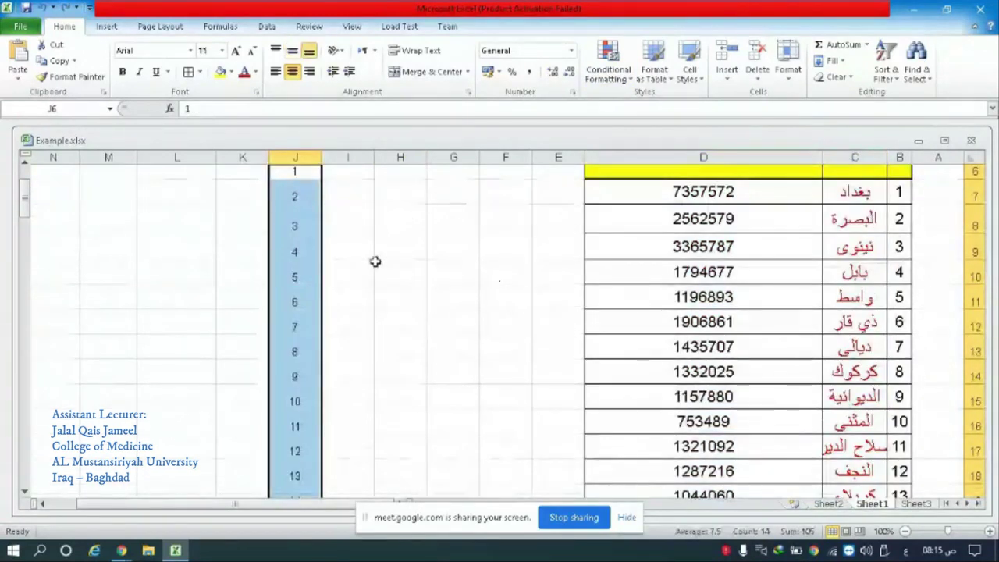
key(ctrl+z)
key(ctrl+z)
Step: Select the numbers 1 to 14 in cells J1:J14
drag(308, 215, 305, 473)
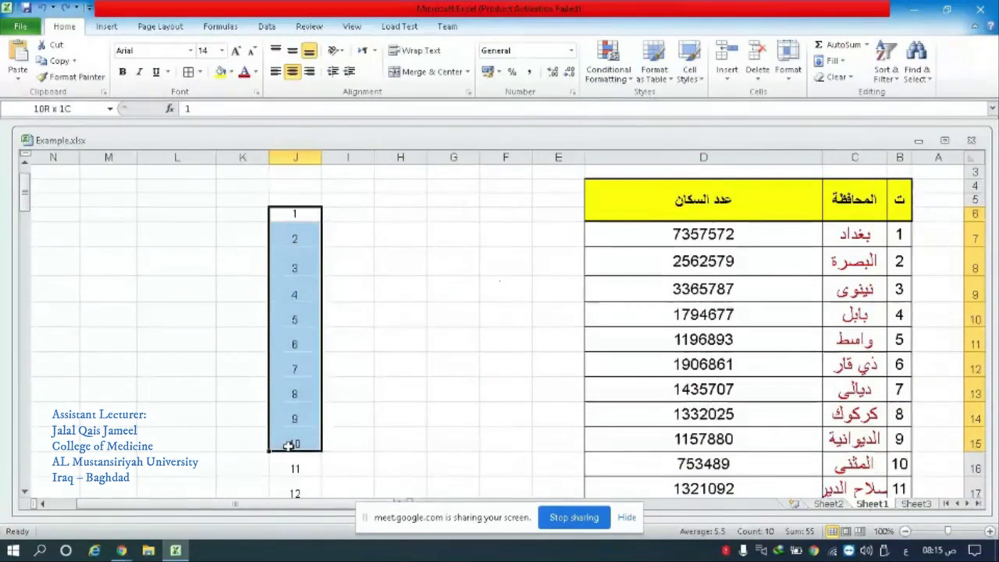
drag(305, 473, 309, 460)
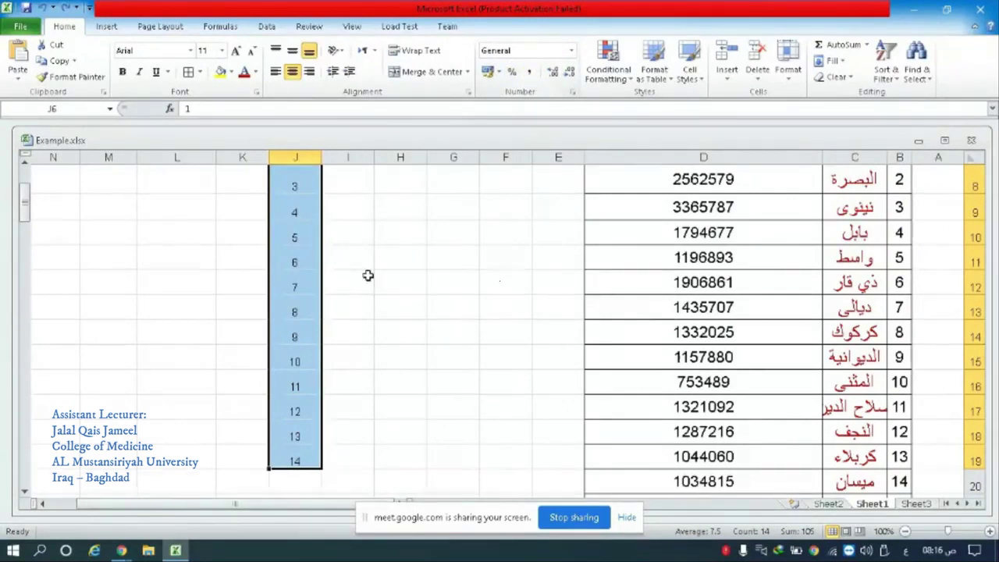
scroll(367, 276, up, 1)
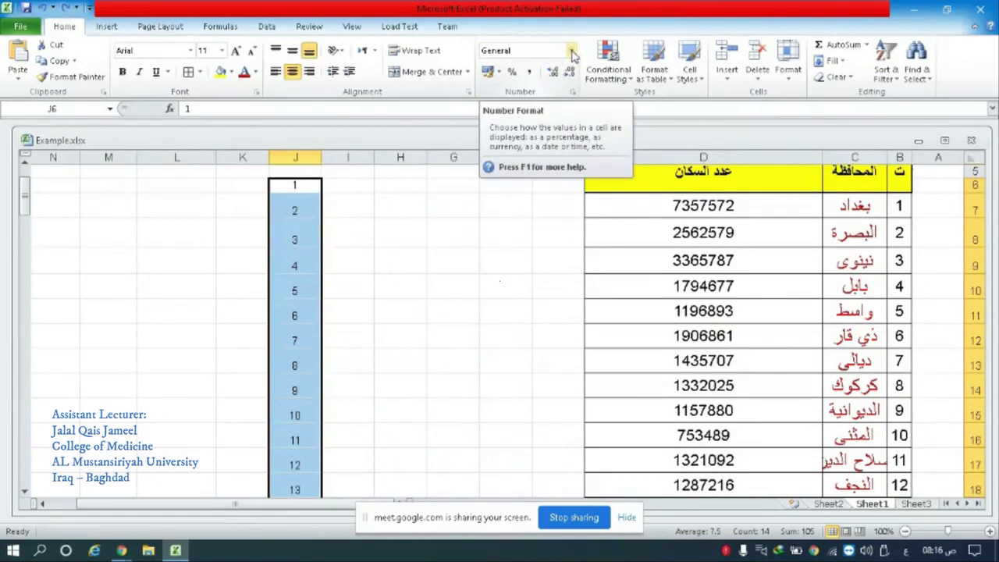
click(572, 52)
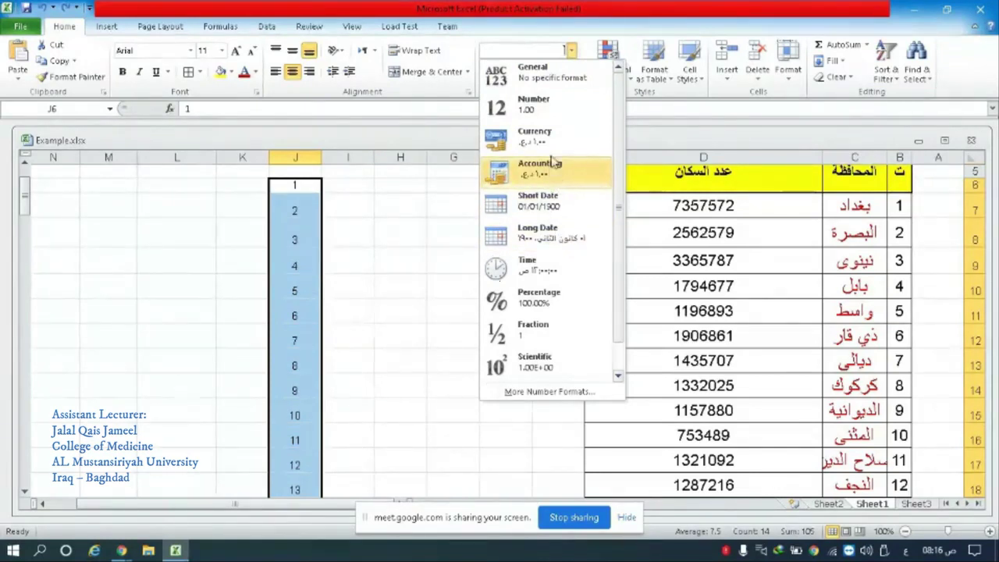
click(558, 147)
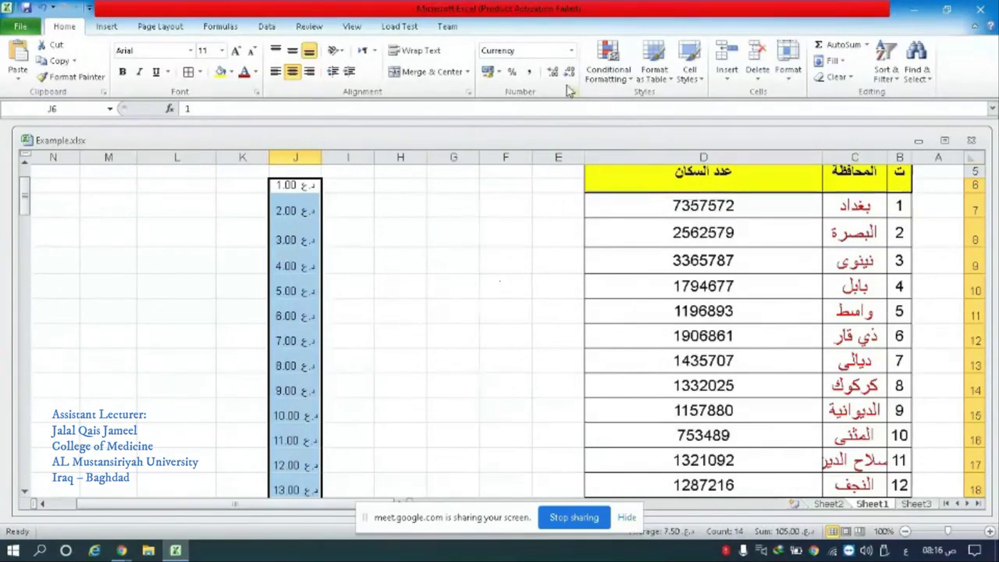
click(571, 50)
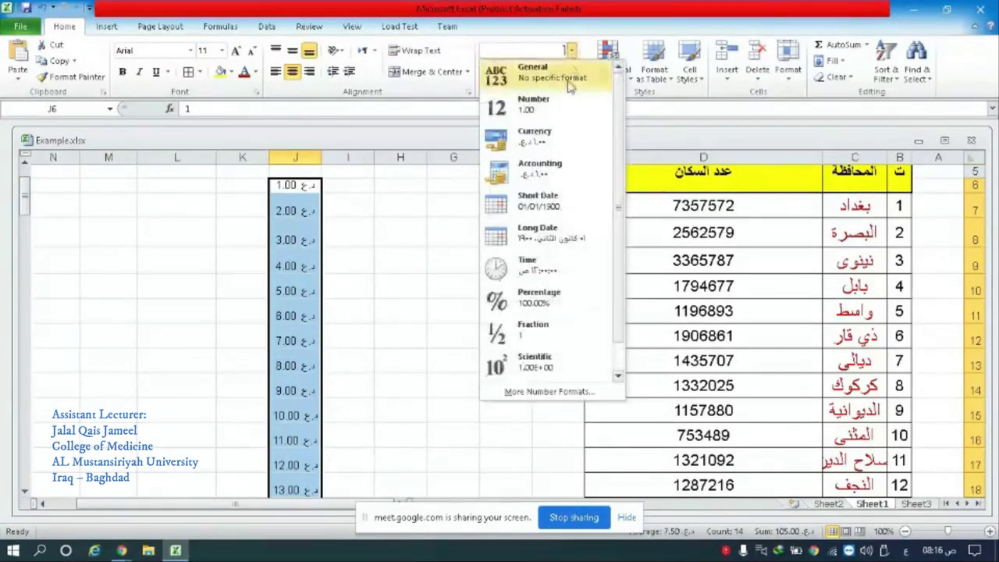
click(564, 281)
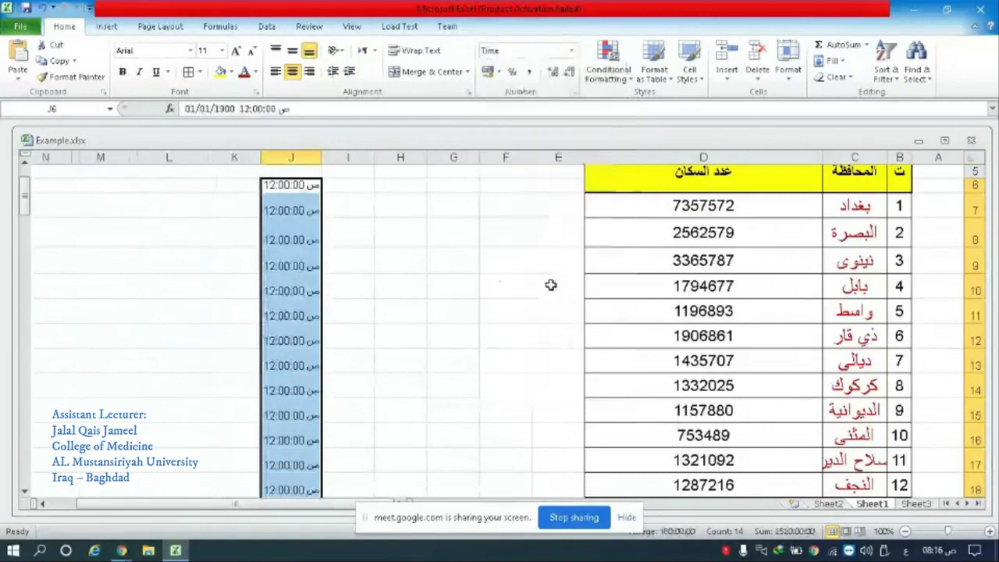
click(571, 51)
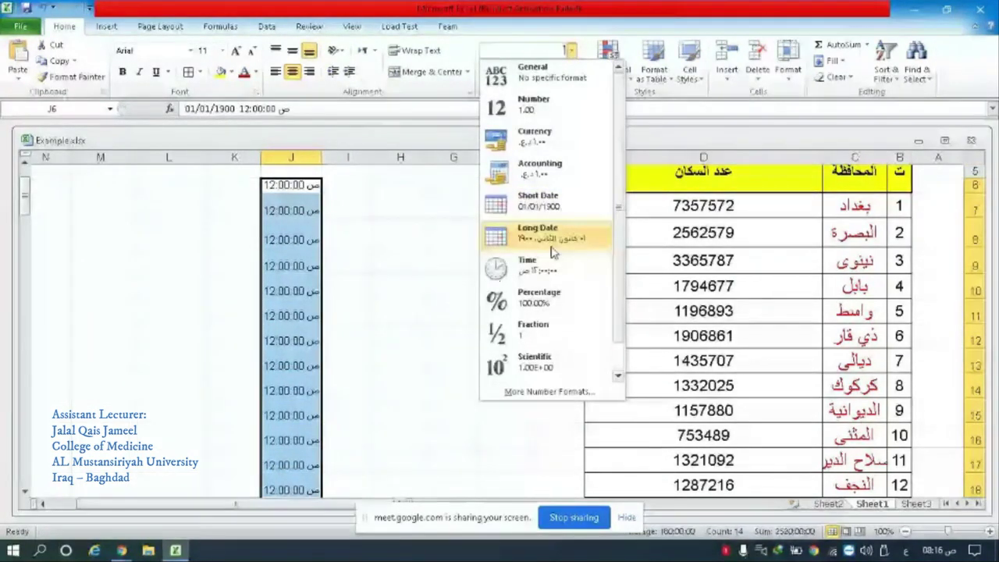
click(551, 301)
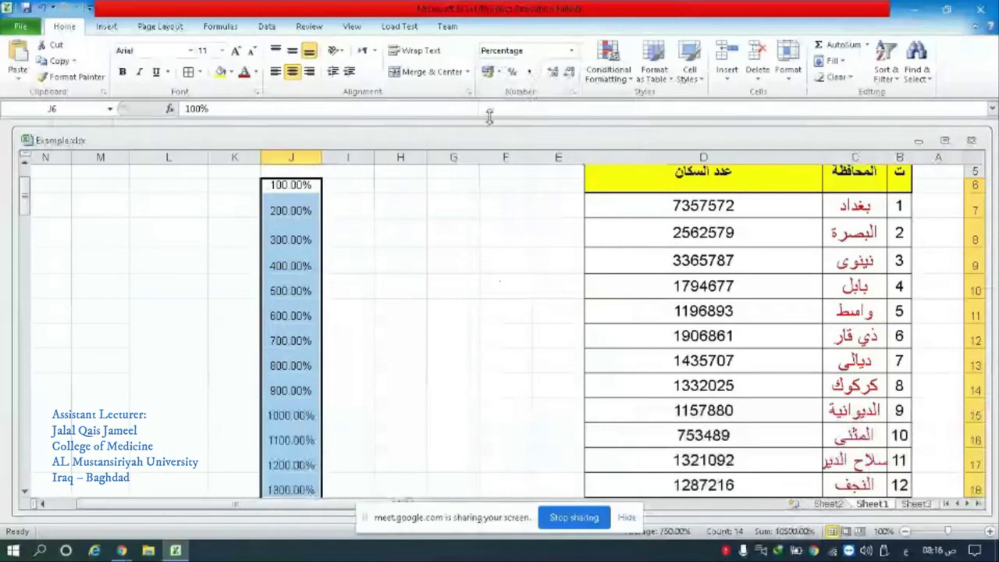
click(570, 50)
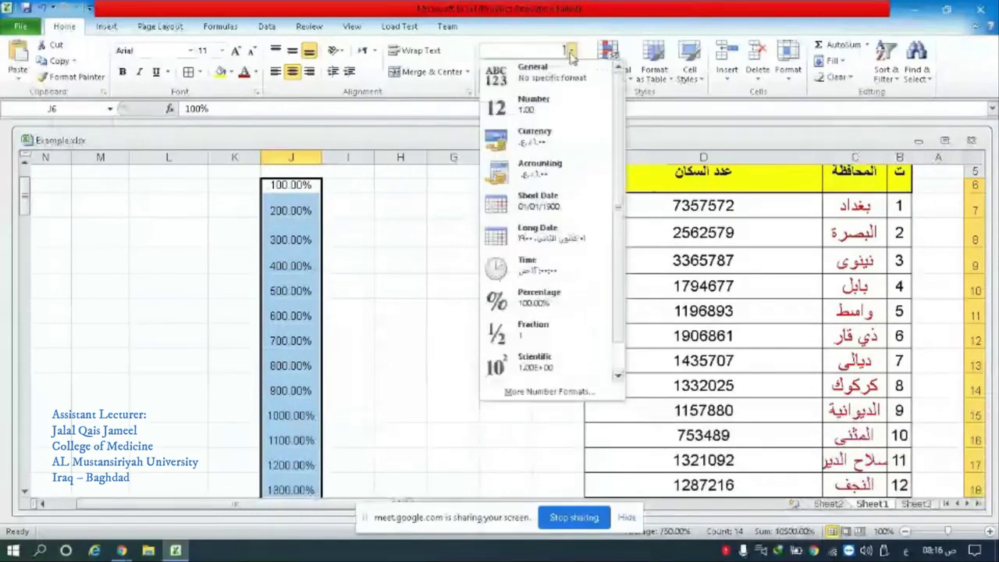
click(538, 71)
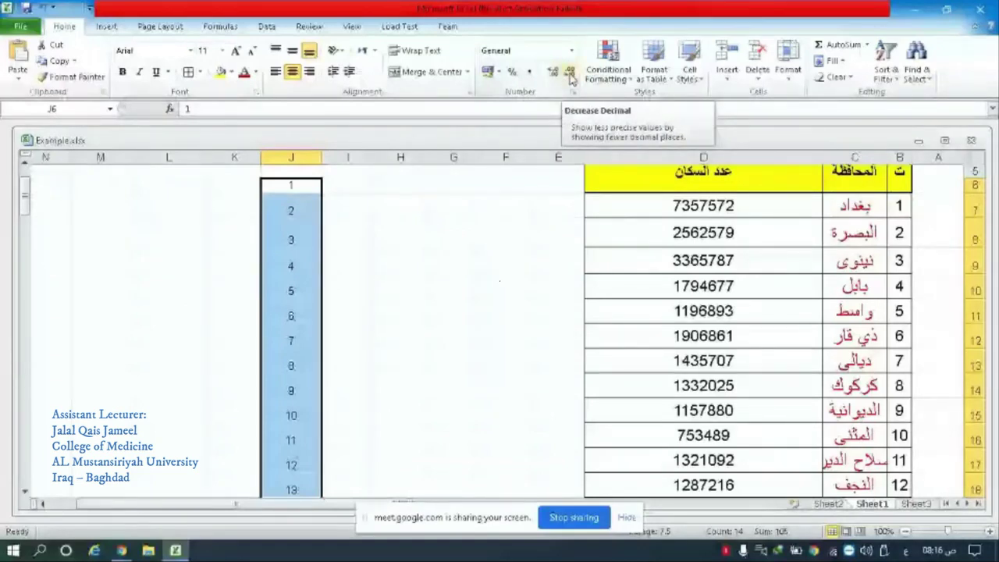
Step: Give column J the Number format with one decimal place and a 14-point font
click(552, 72)
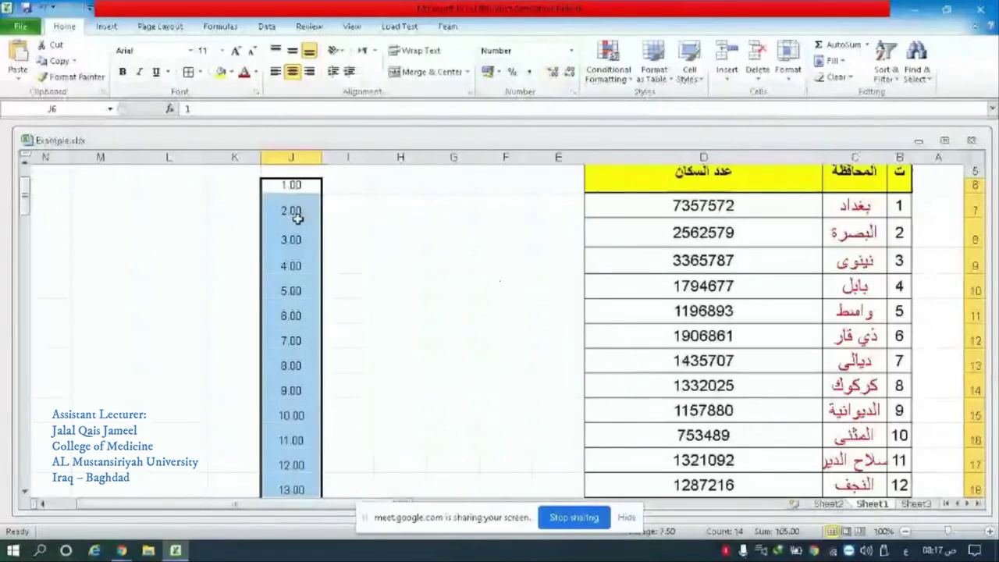
click(238, 53)
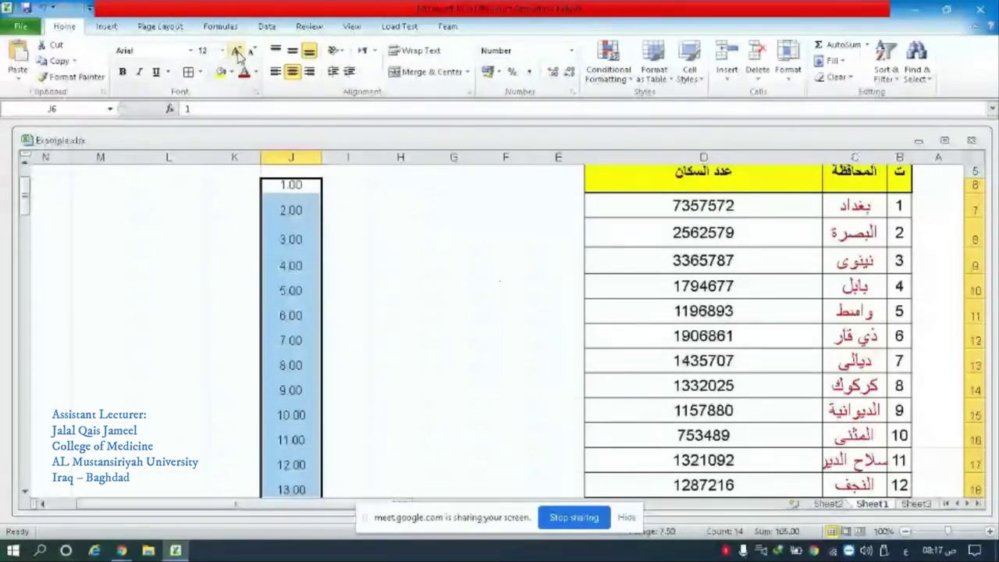
click(238, 53)
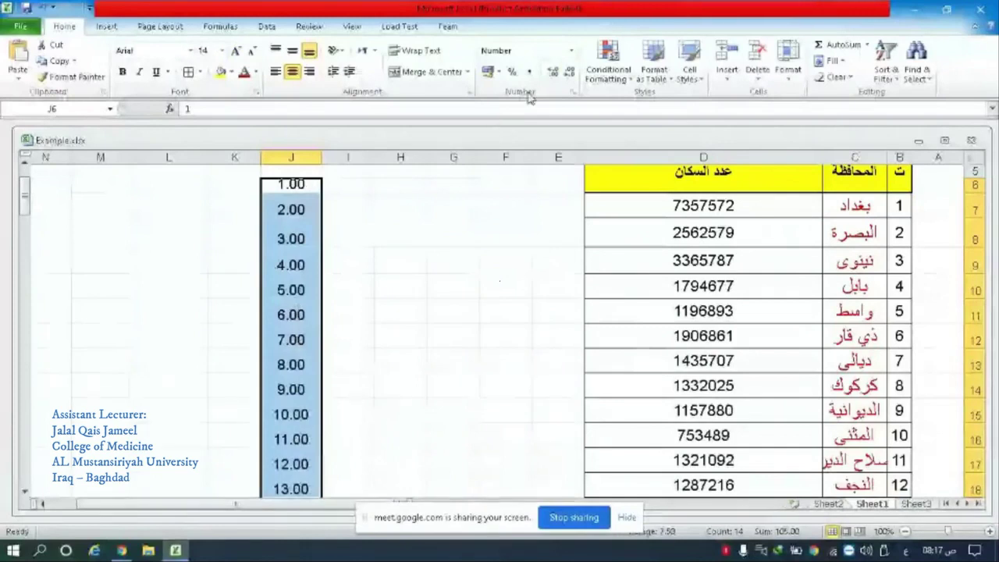
click(570, 73)
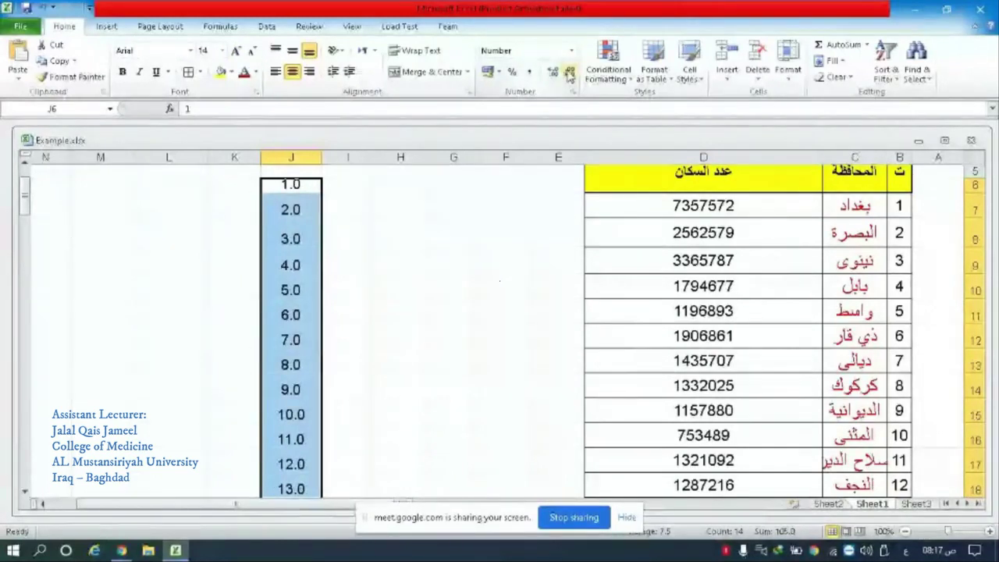
click(570, 72)
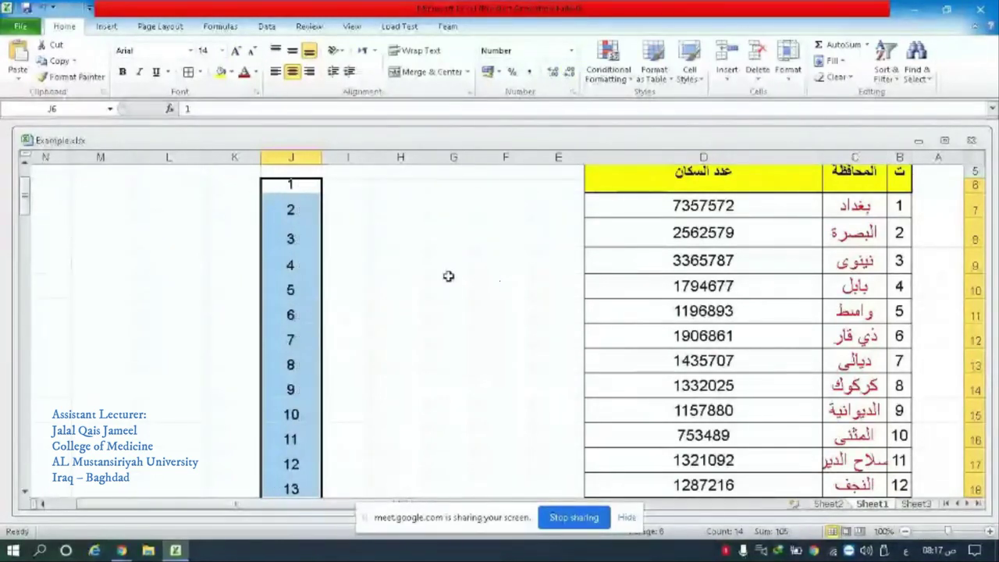
click(550, 73)
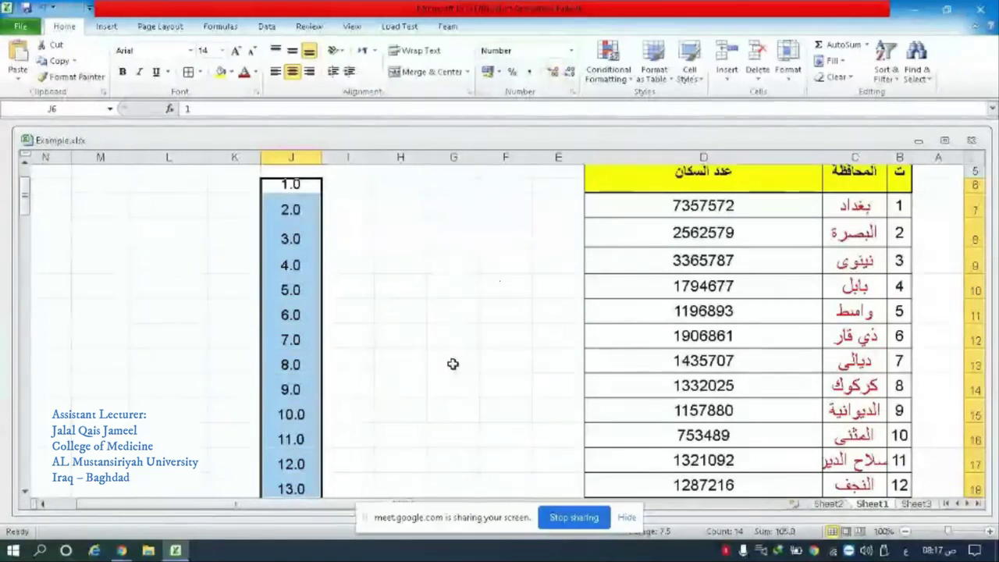
Step: Deselect column J at cell H17 and switch to the empty Sheet2
scroll(452, 364, down, 1)
scroll(453, 364, down, 2)
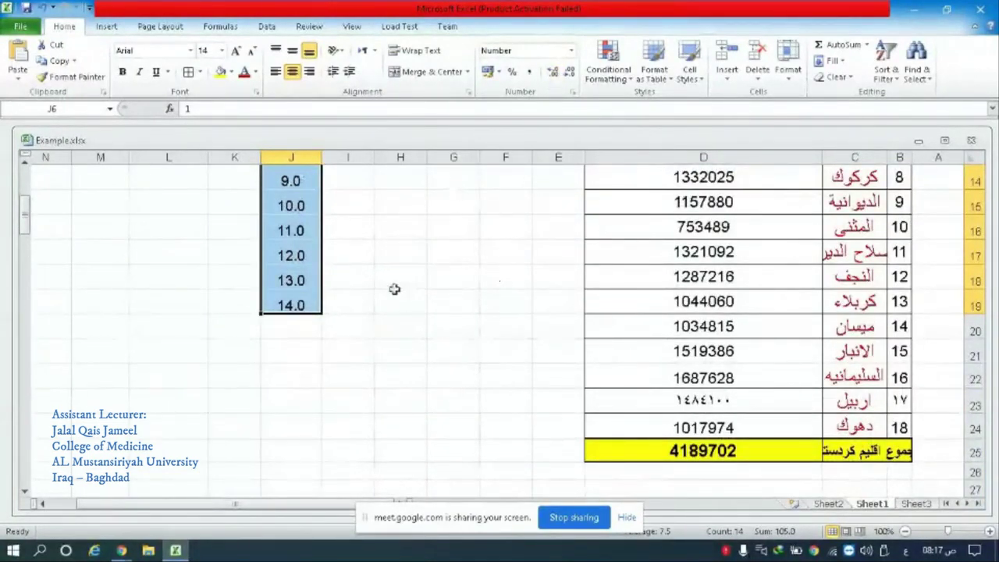
scroll(384, 390, up, 2)
click(382, 395)
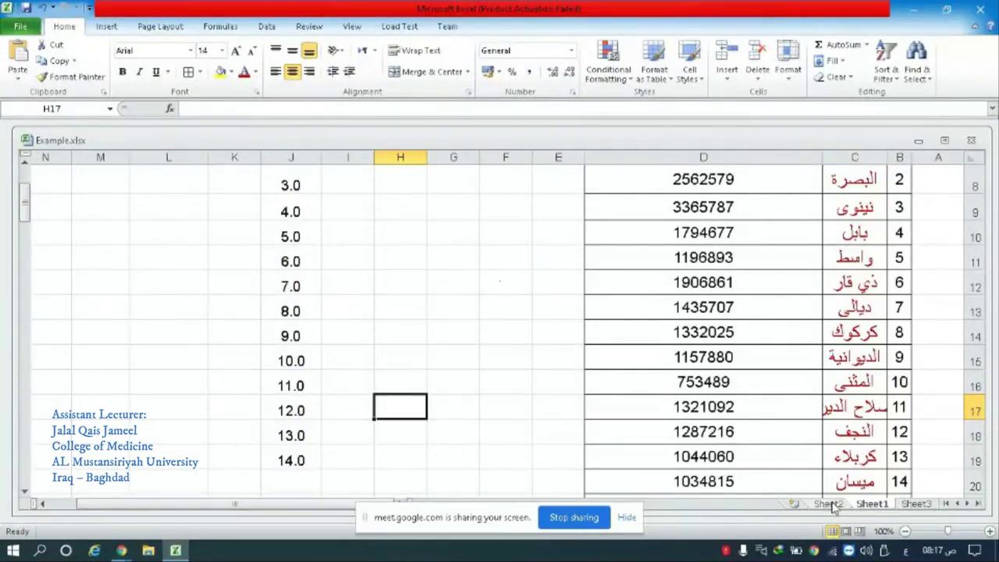
click(843, 505)
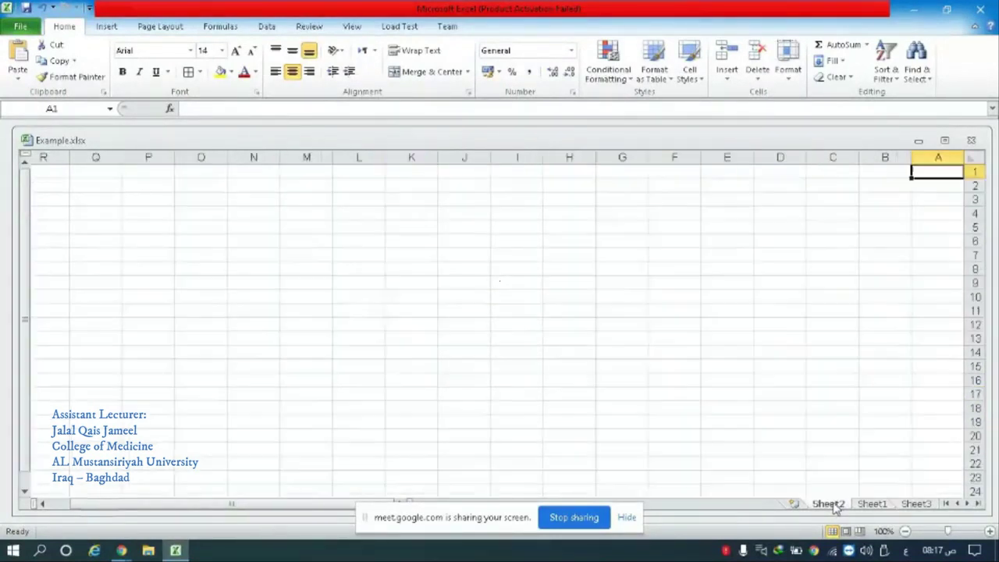
Step: Switch repeatedly between Sheet1's population table and the empty sheets, ending on Sheet2
click(874, 505)
click(918, 505)
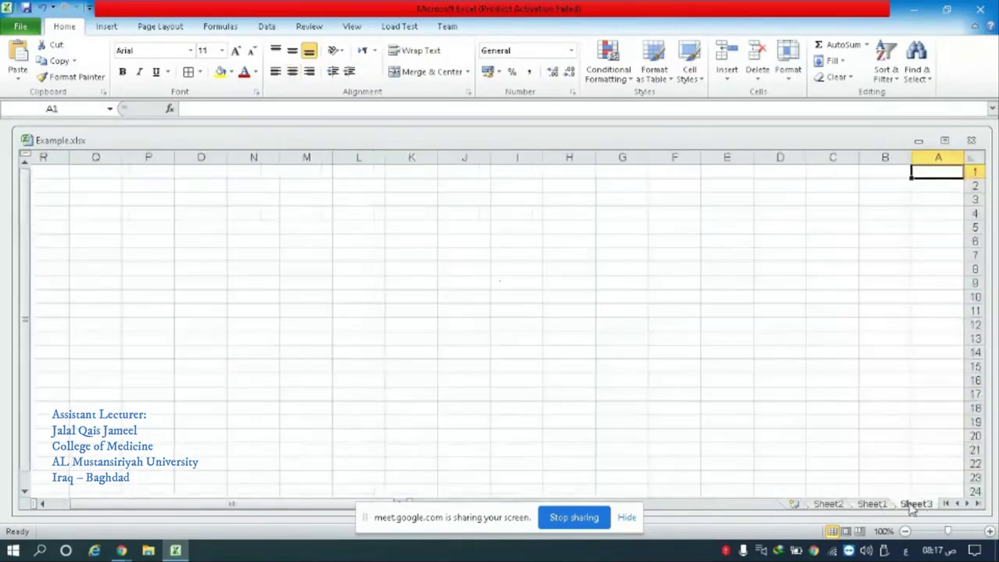
click(873, 504)
click(841, 505)
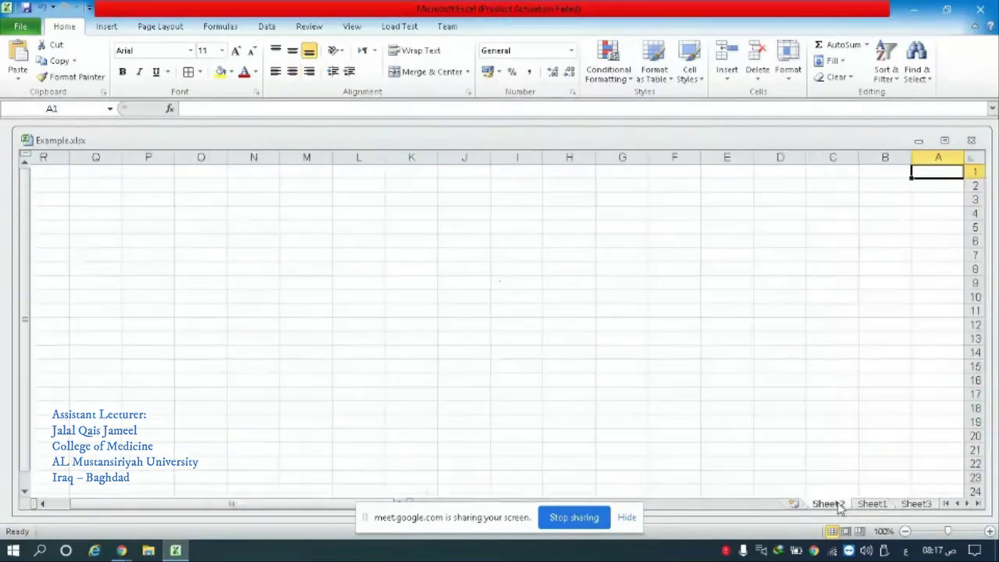
click(874, 507)
click(918, 504)
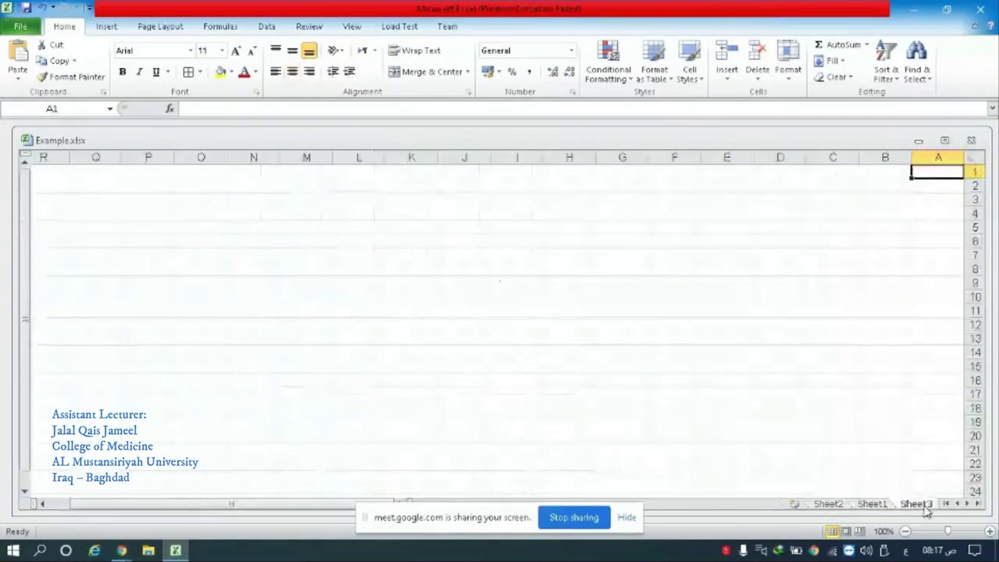
click(871, 505)
click(827, 505)
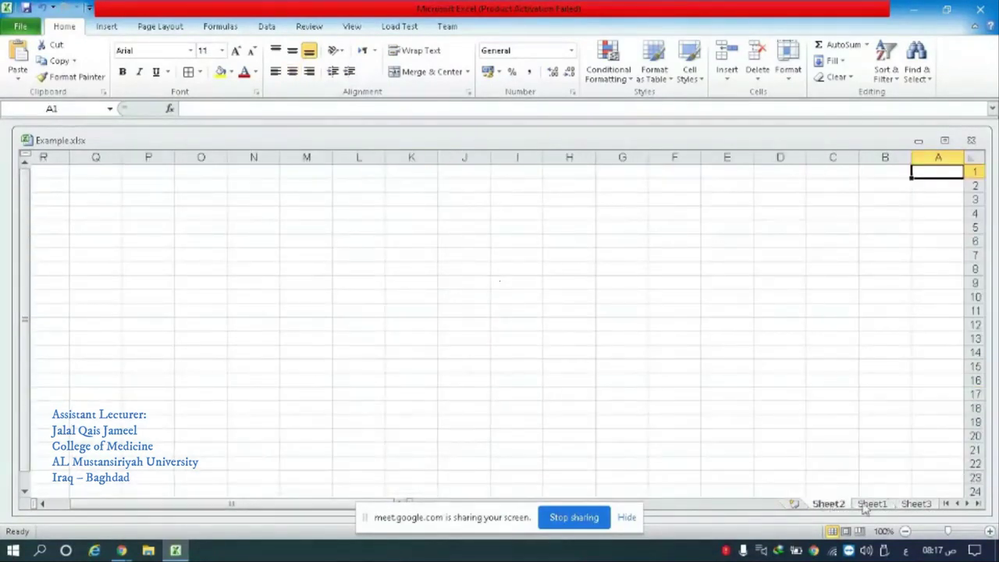
click(871, 505)
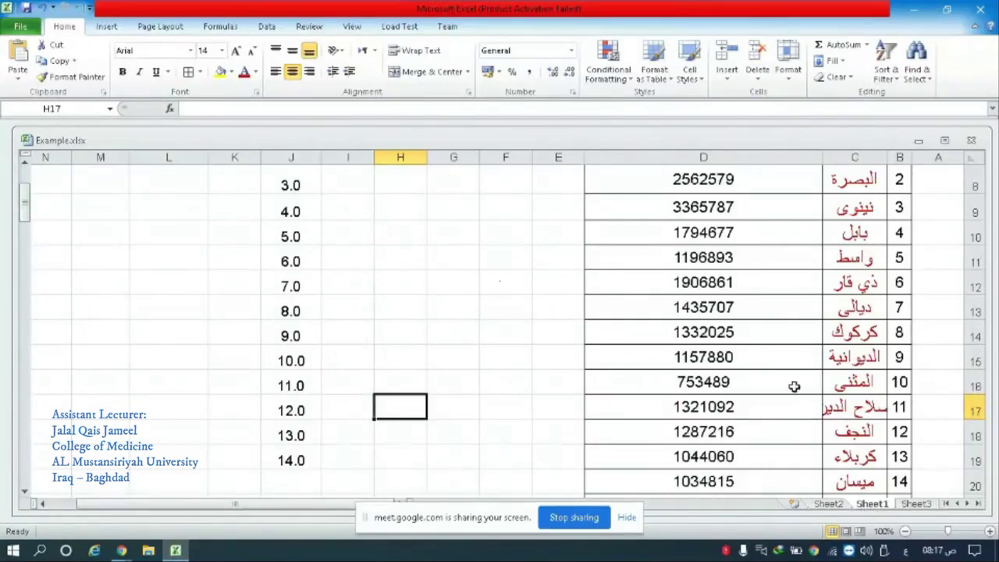
click(827, 505)
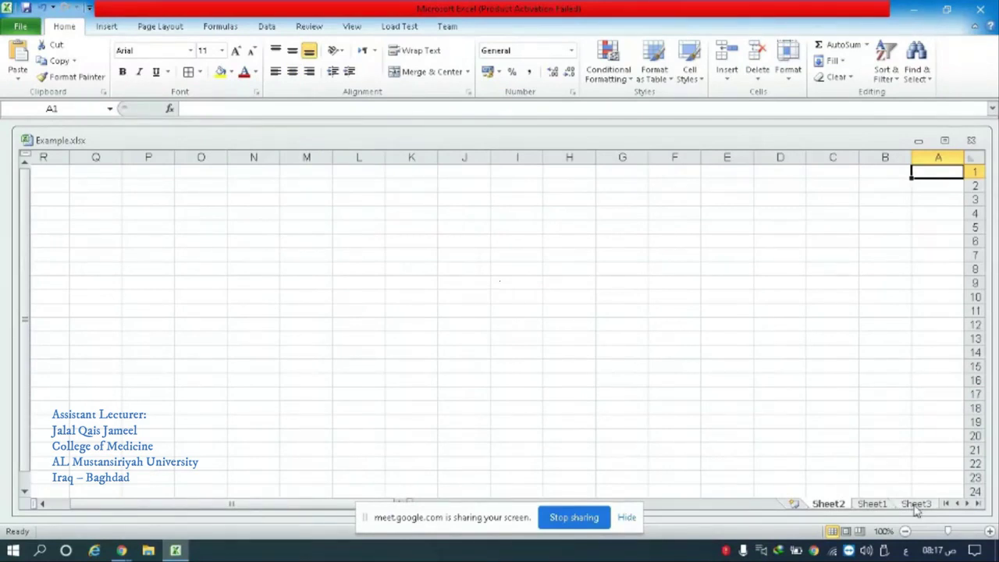
click(872, 505)
click(898, 507)
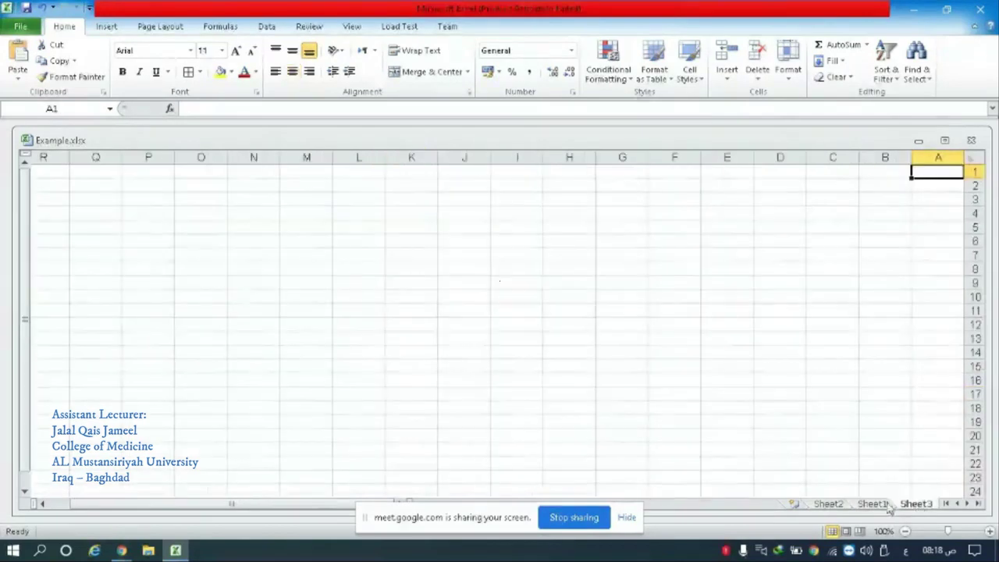
click(829, 505)
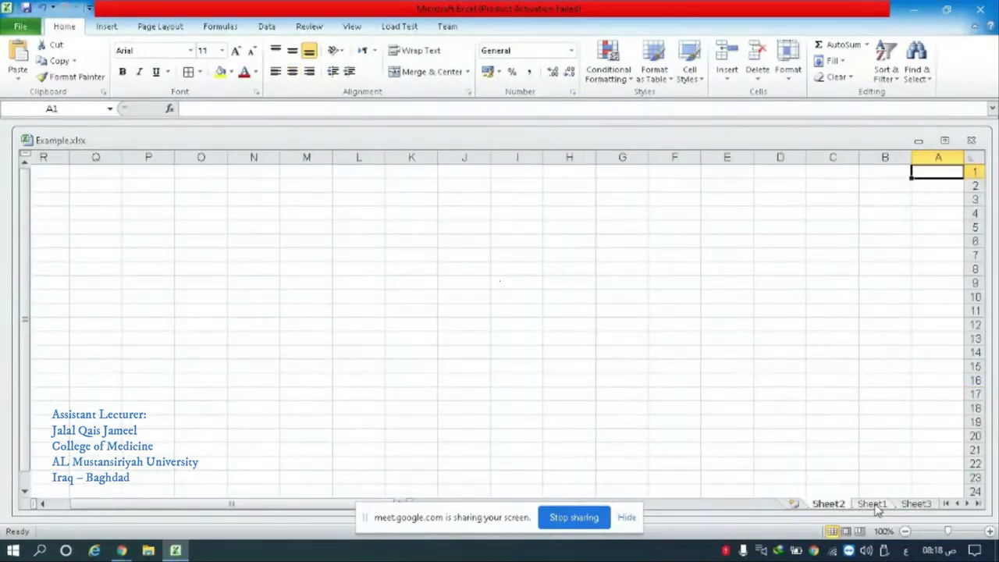
click(873, 504)
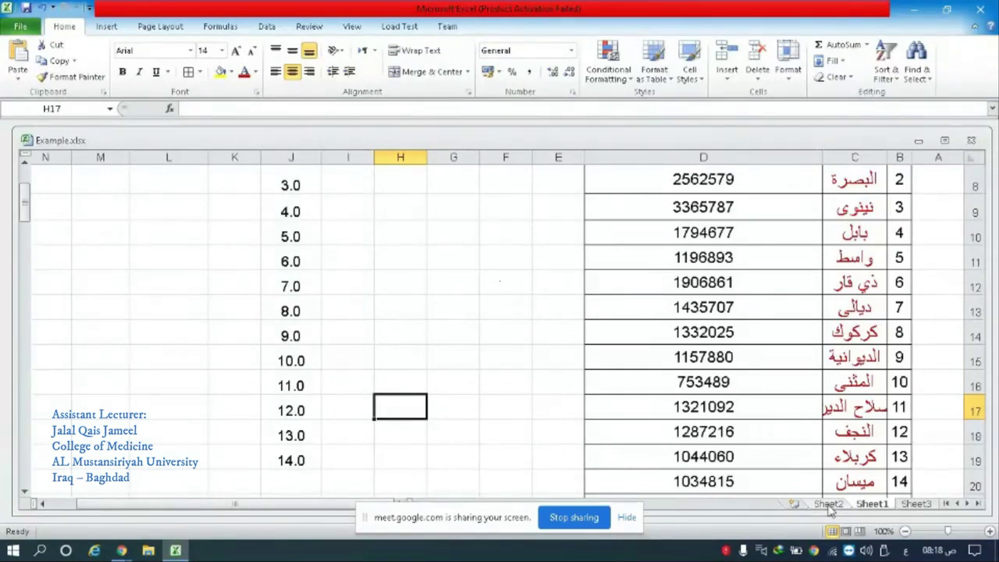
click(828, 505)
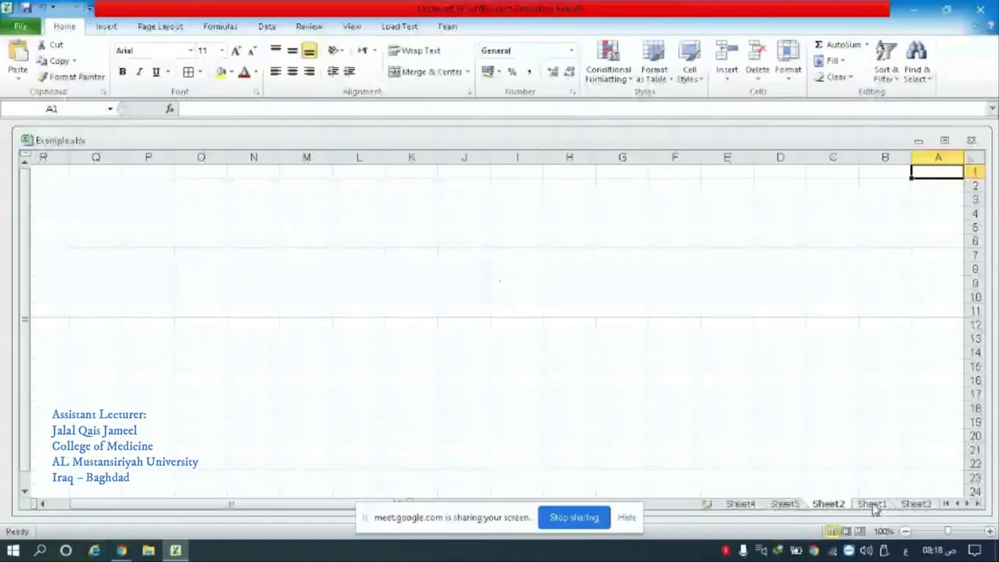
Step: Drag the Sheet1 tab between Sheet4 and Sheet5 and return to its table
click(871, 504)
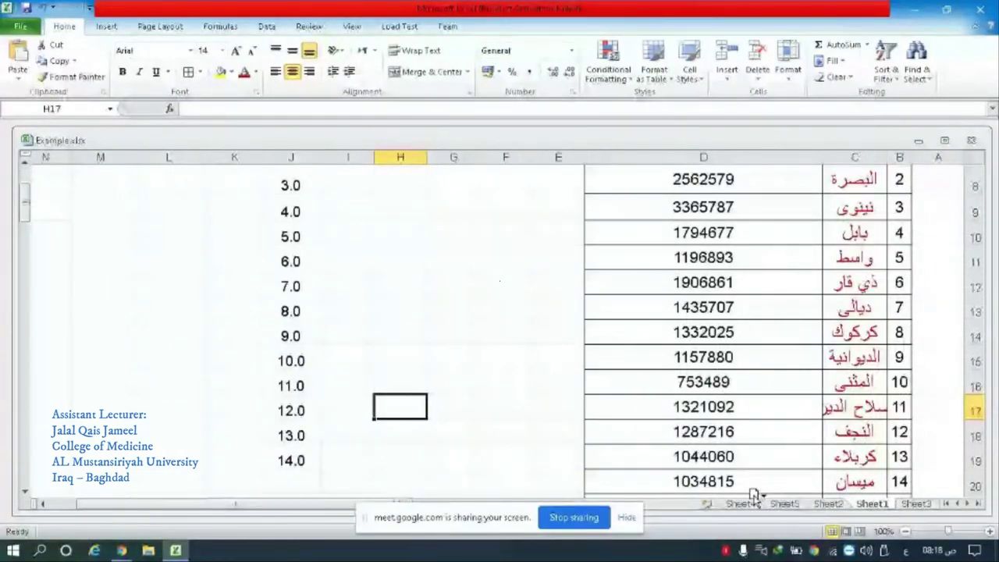
drag(753, 494, 787, 506)
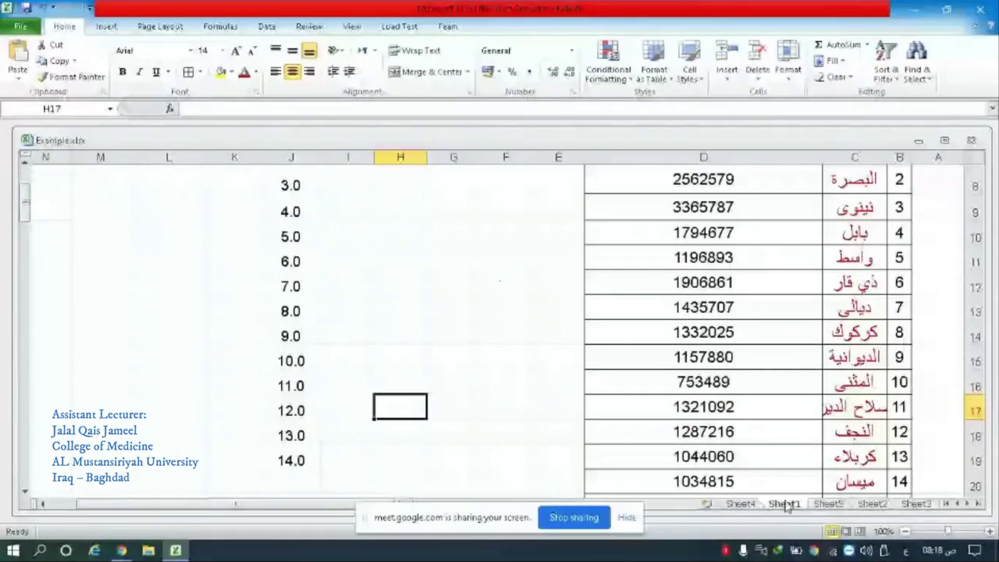
click(841, 506)
key(ctrl+Page_Up)
key(ctrl+Page_Up)
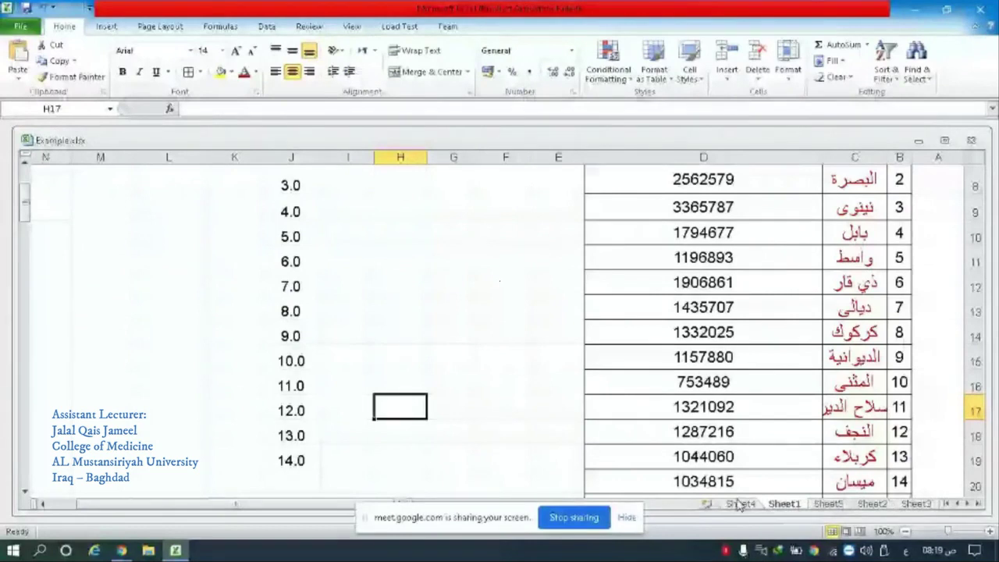
Step: Browse the reordered Sheet4, Sheet5 and Sheet2 tabs, ending on Sheet1's tab menu
click(739, 505)
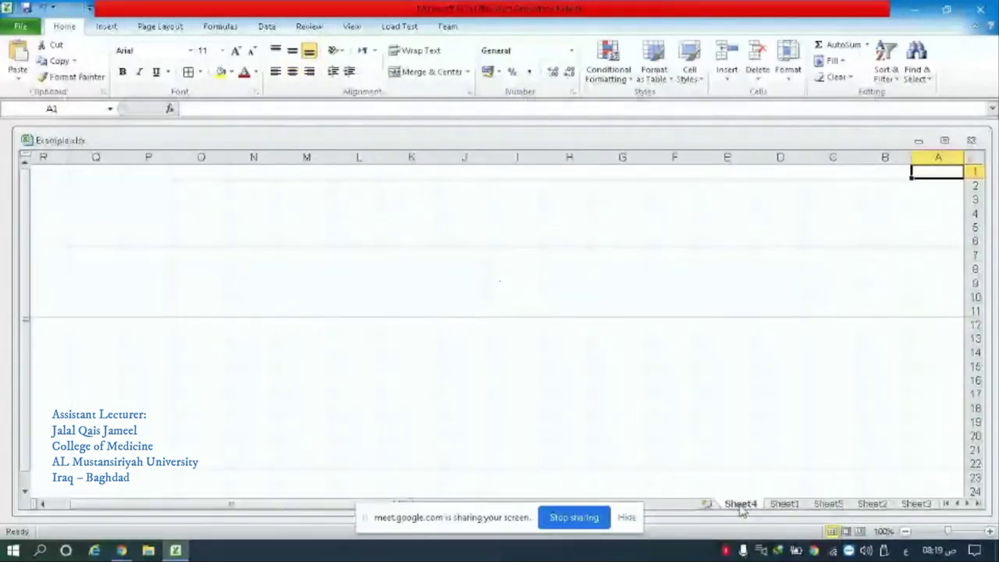
click(784, 504)
click(825, 505)
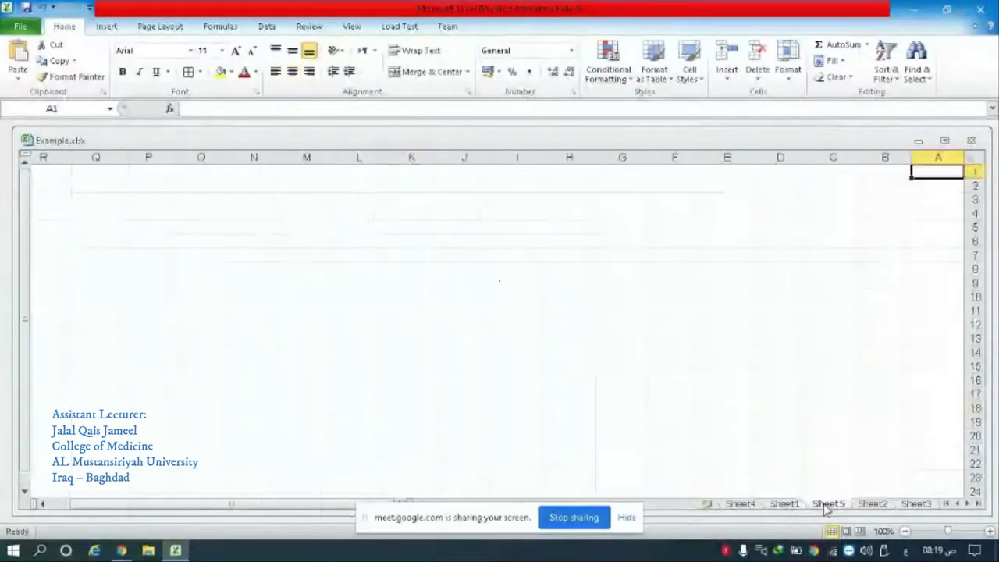
click(872, 505)
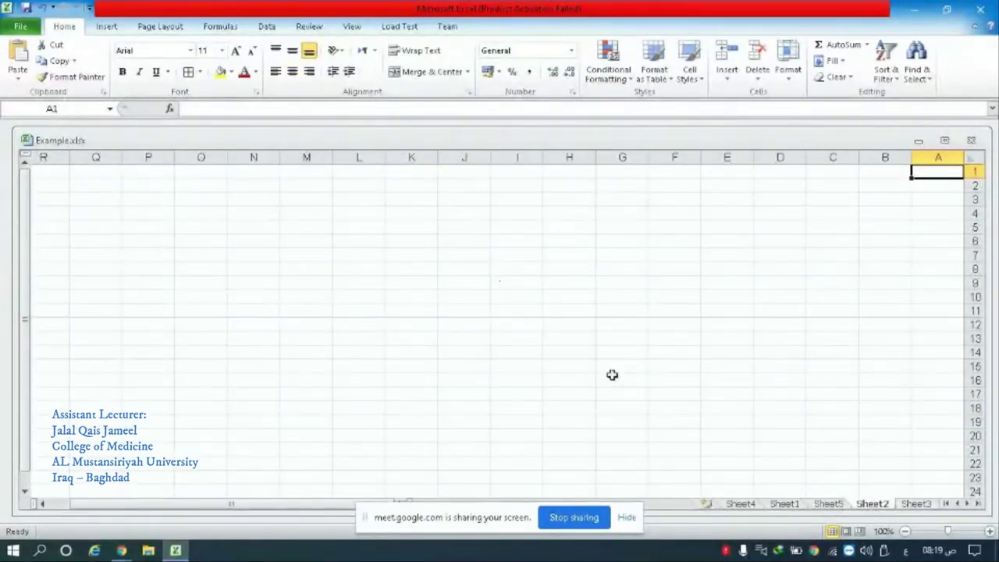
click(828, 505)
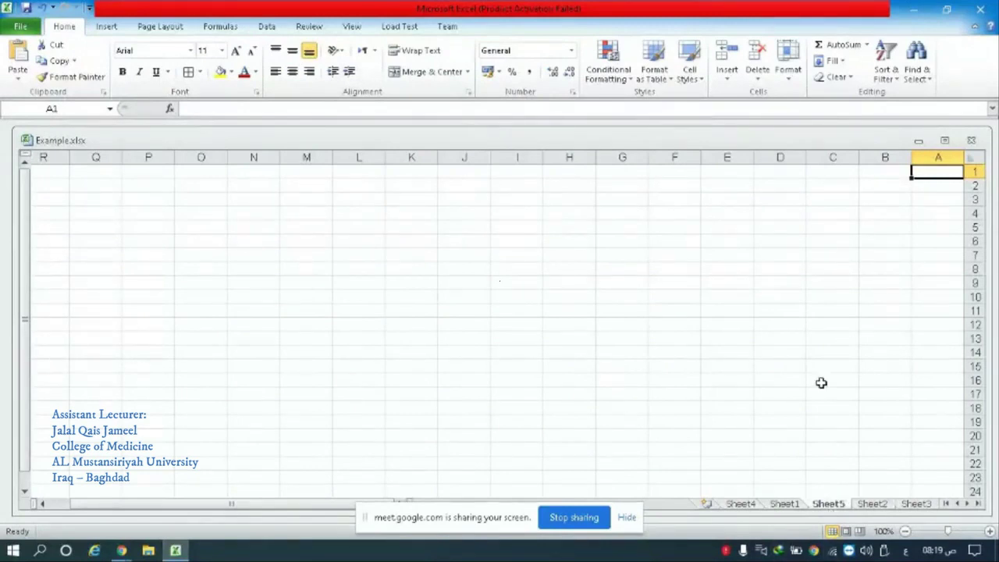
click(783, 505)
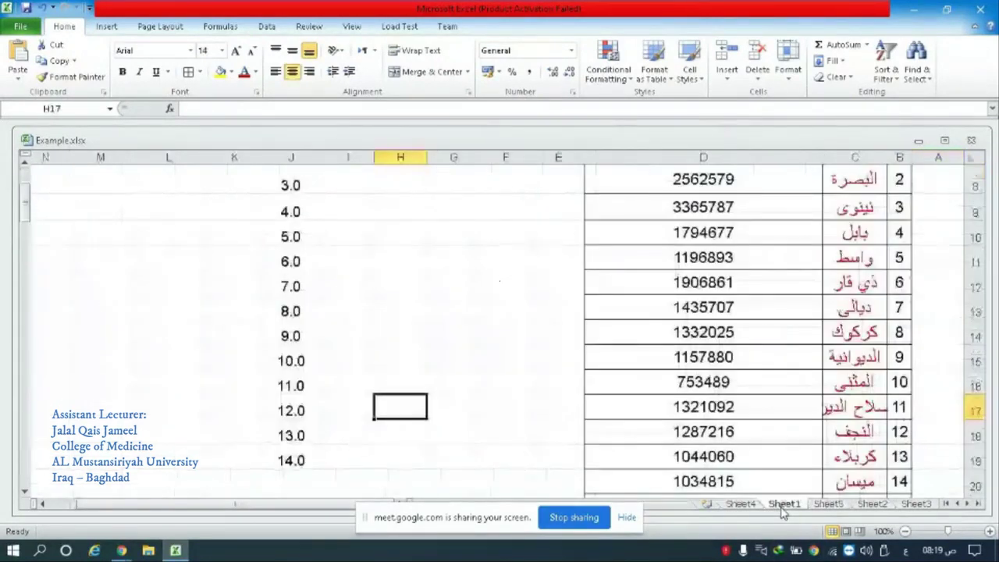
click(739, 504)
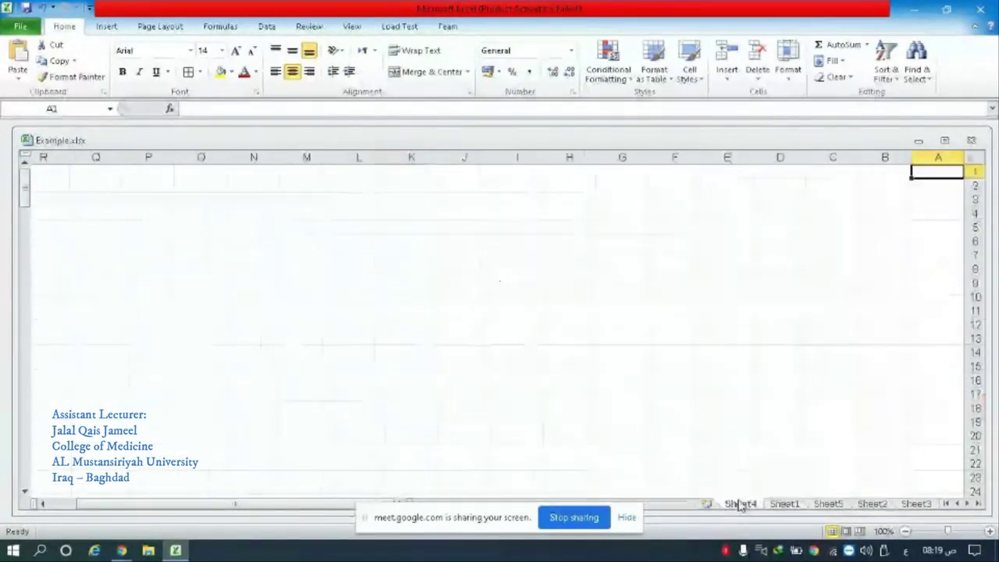
click(785, 505)
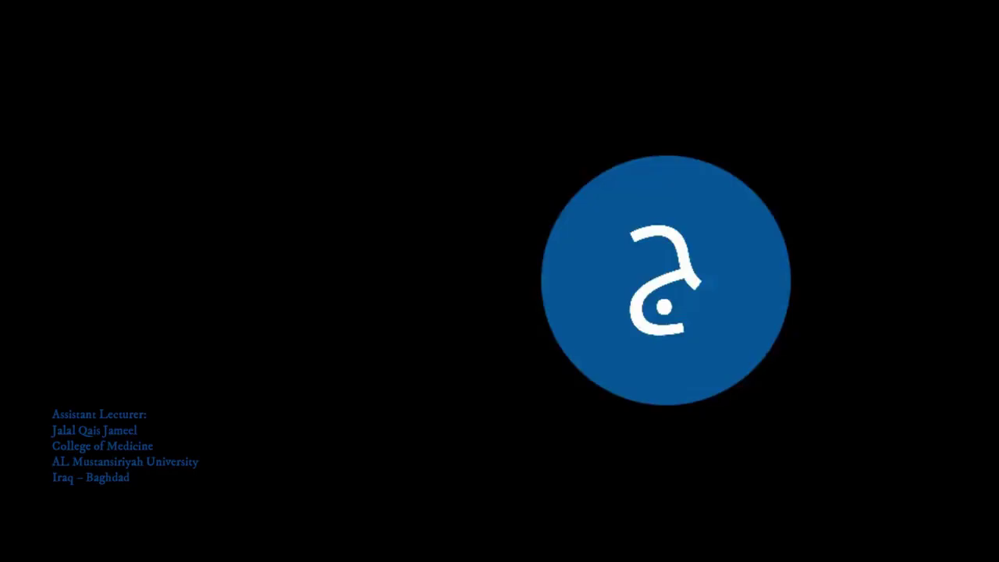
right_click(785, 505)
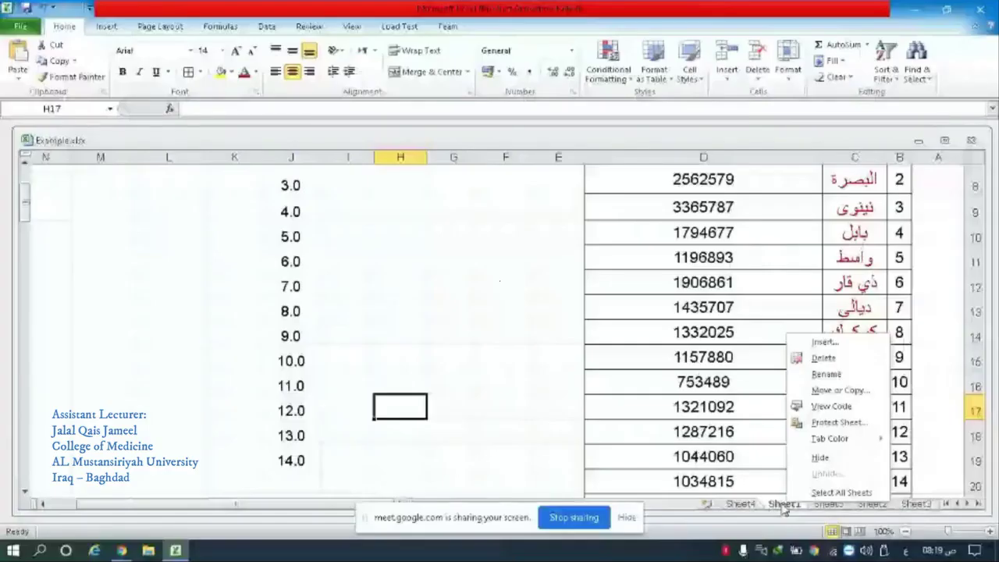
Step: Rename the Sheet1 tab to محافظات
key(r)
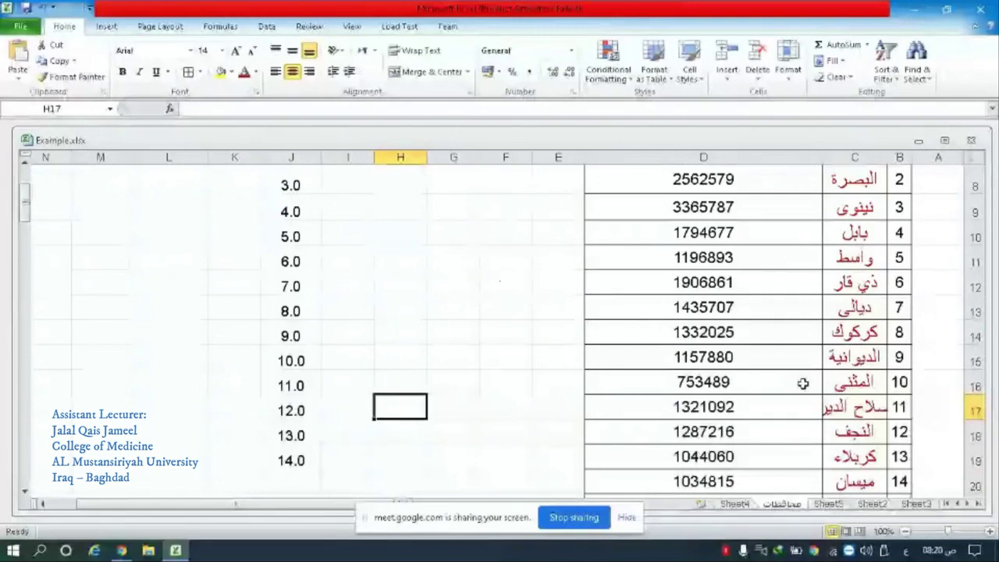
right_click(783, 509)
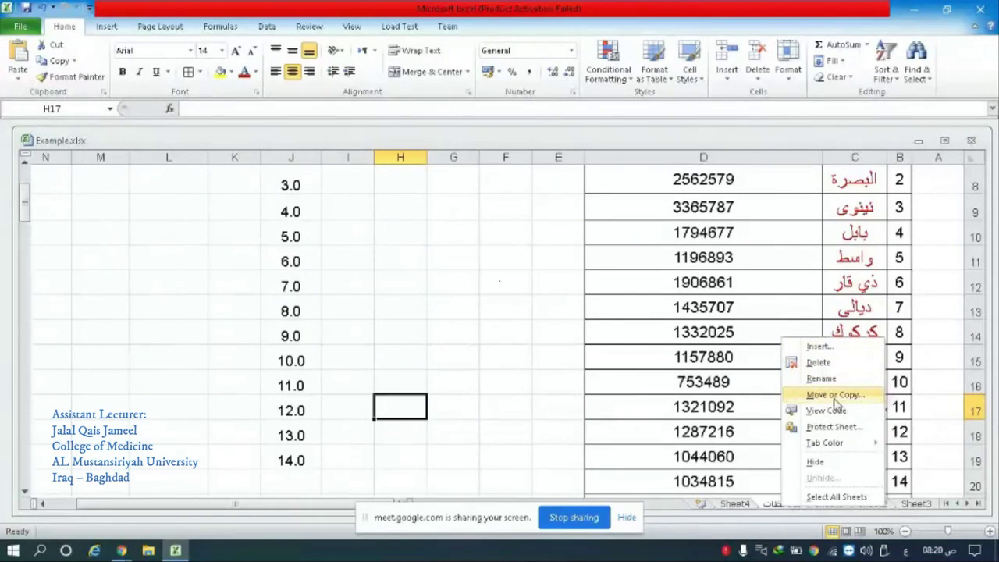
Step: Copy the محافظات sheet with Move or Copy, creating محافظات (2)
click(834, 397)
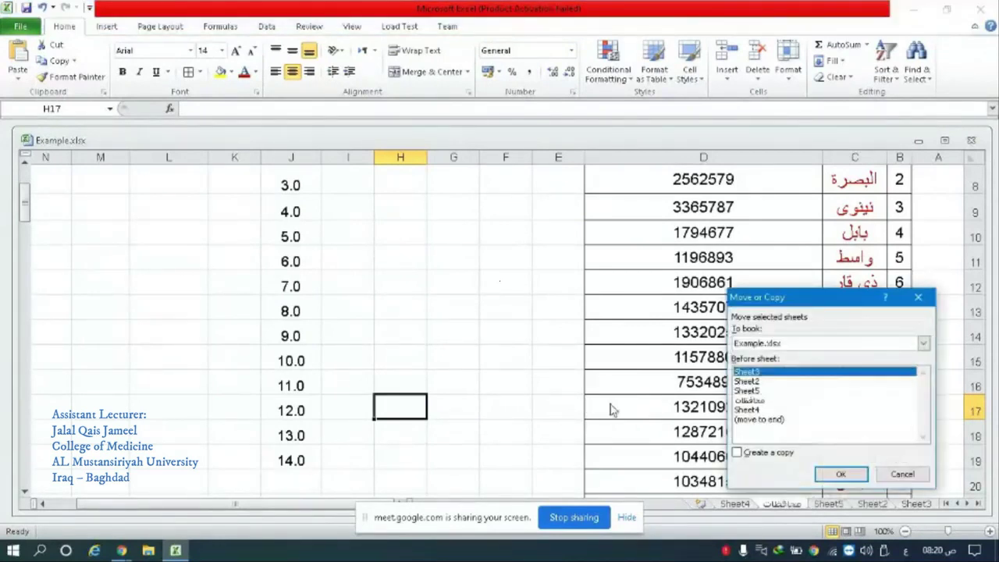
click(739, 453)
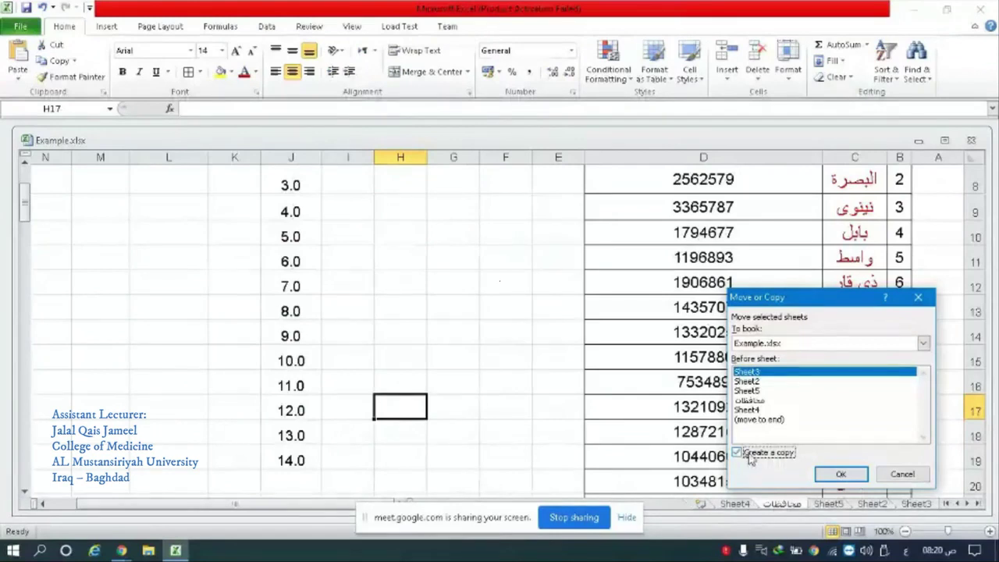
click(752, 401)
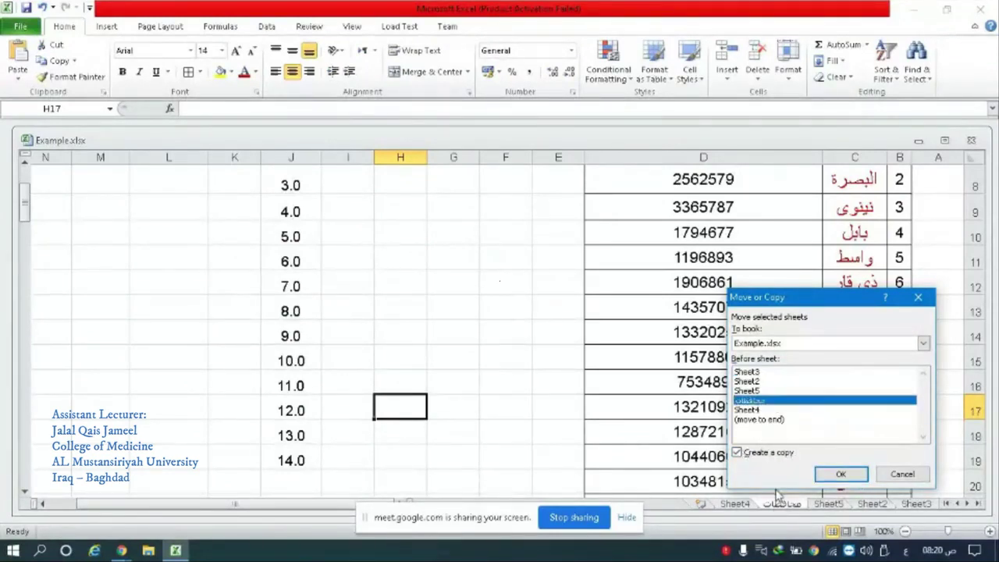
click(841, 475)
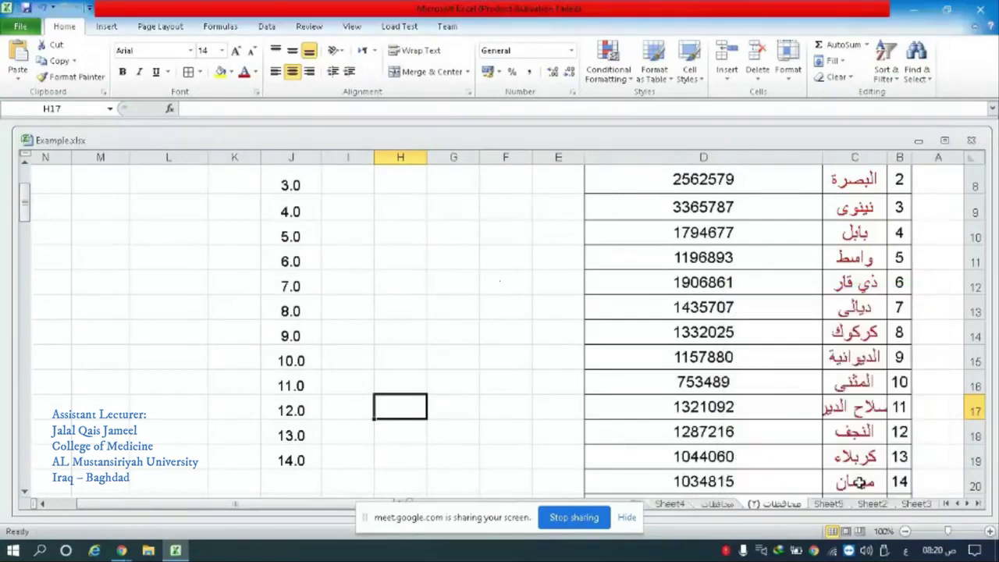
Step: Switch back and forth between the original محافظات sheet and its copy
click(718, 505)
click(766, 505)
click(718, 505)
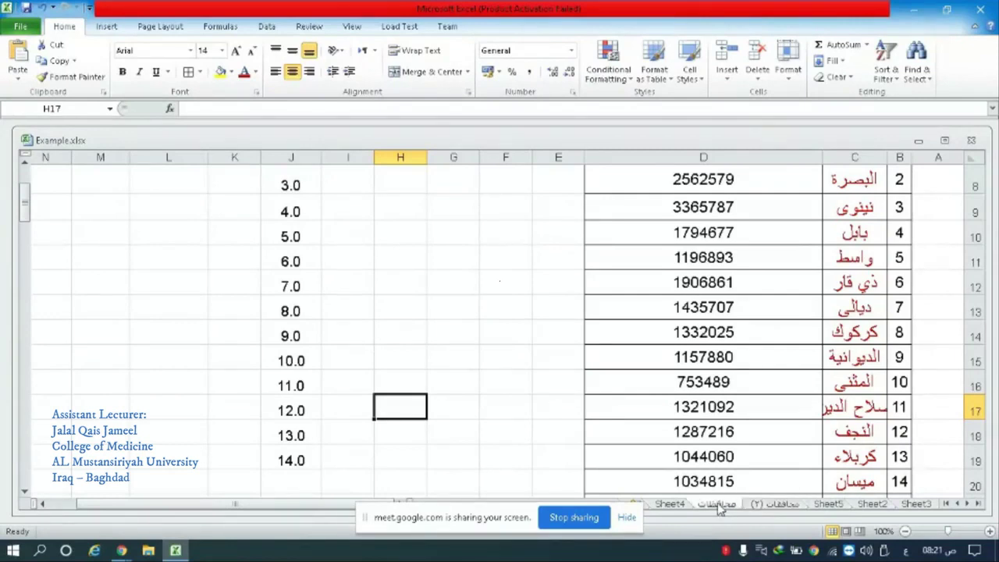
click(770, 504)
click(724, 505)
right_click(723, 505)
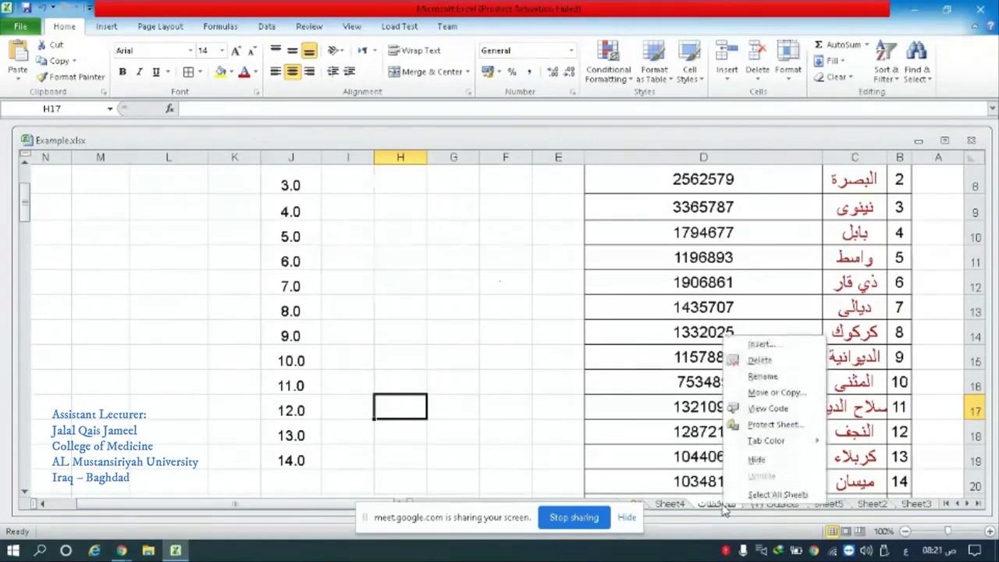
Step: Colour the محافظات tab red and compare it with the copied sheet
mouse_move(767, 445)
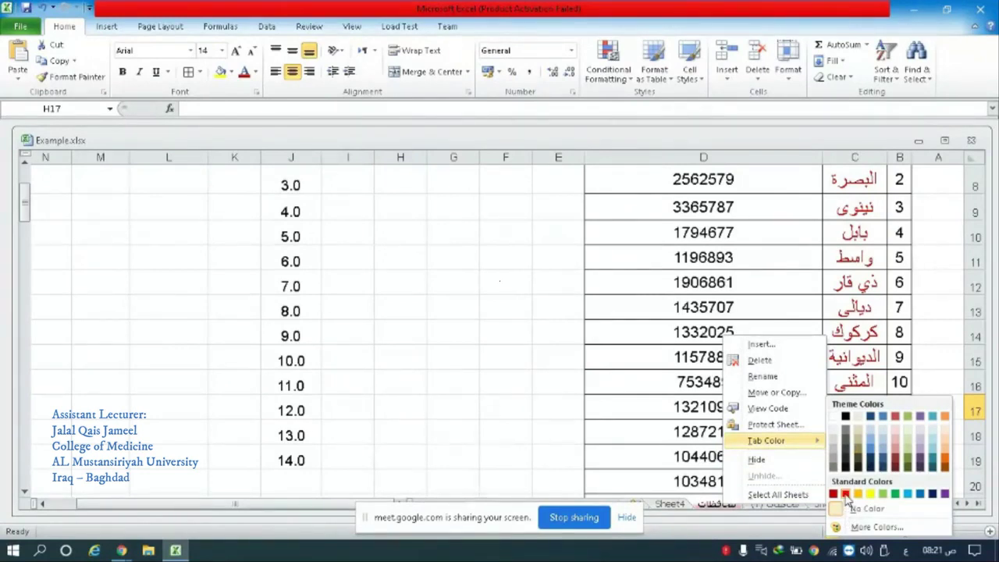
click(845, 495)
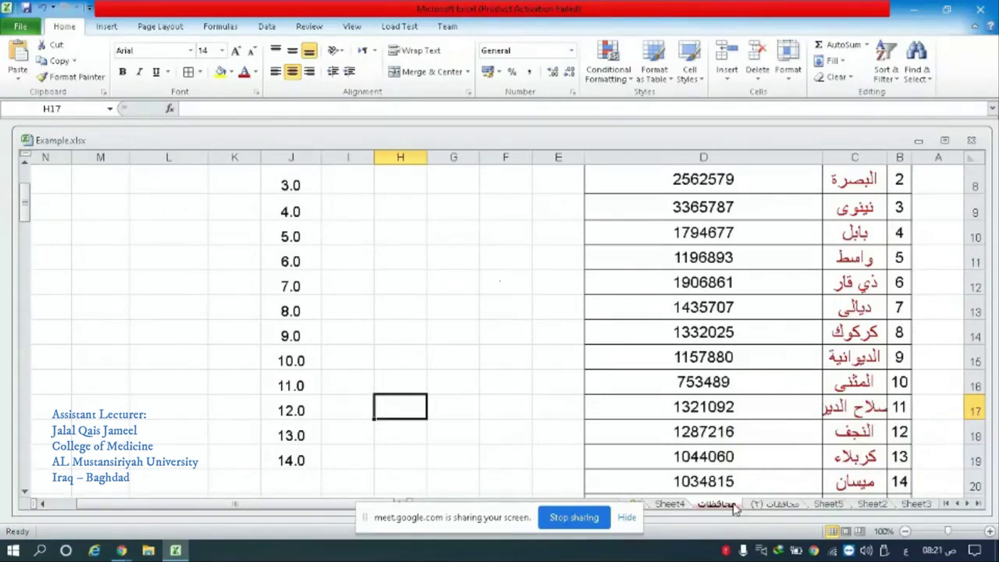
click(775, 505)
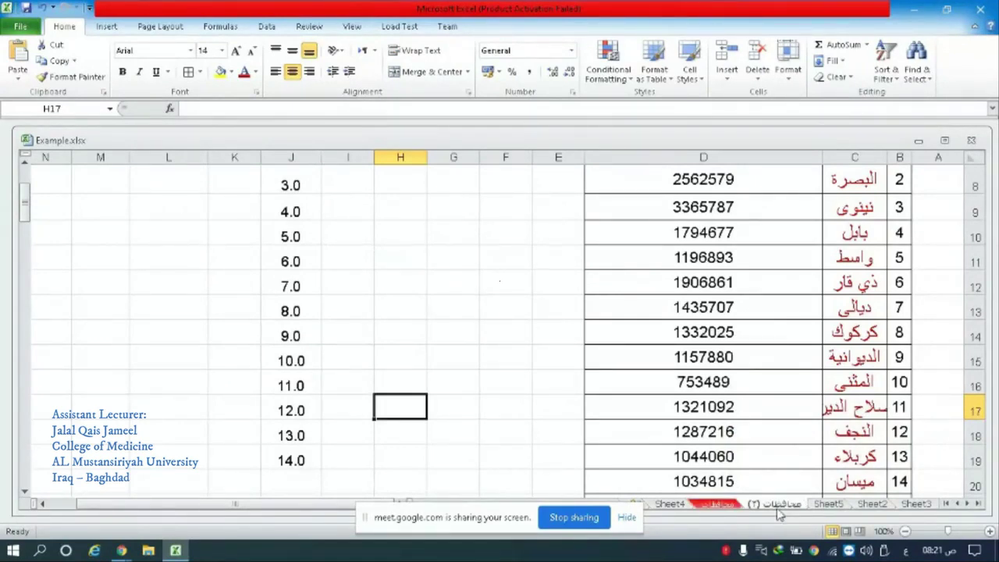
click(739, 505)
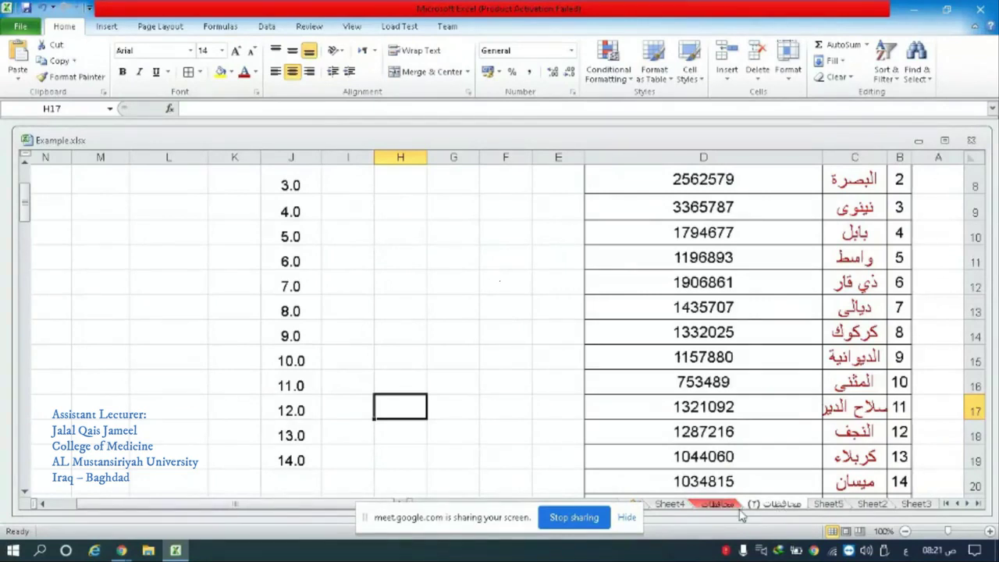
Step: Colour the محافظات (2) tab yellow, then switch to the empty Sheet5
right_click(784, 504)
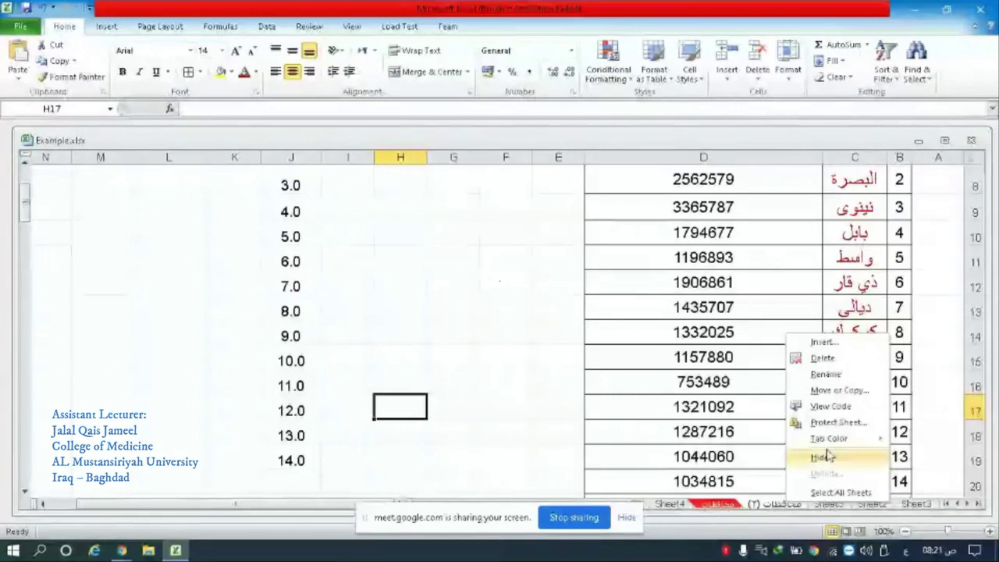
mouse_move(828, 439)
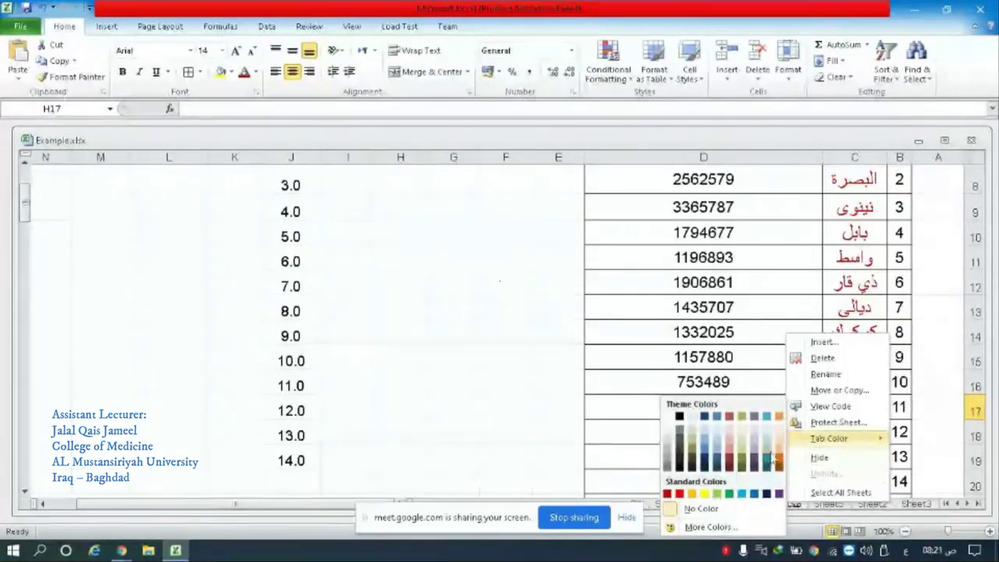
click(692, 493)
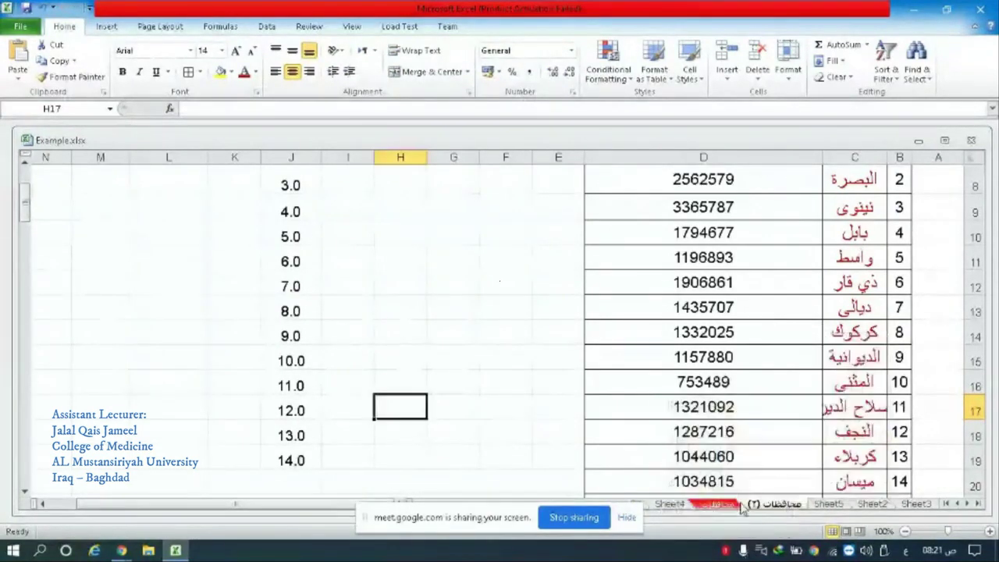
click(826, 505)
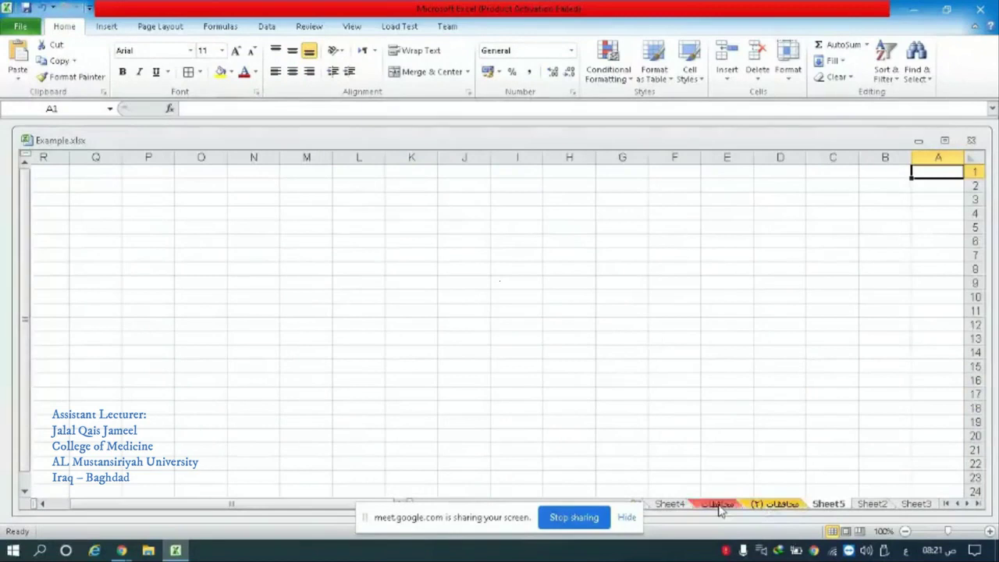
Step: Drag the محافظات sheet tab so it sits between Sheet2 and Sheet3
click(719, 506)
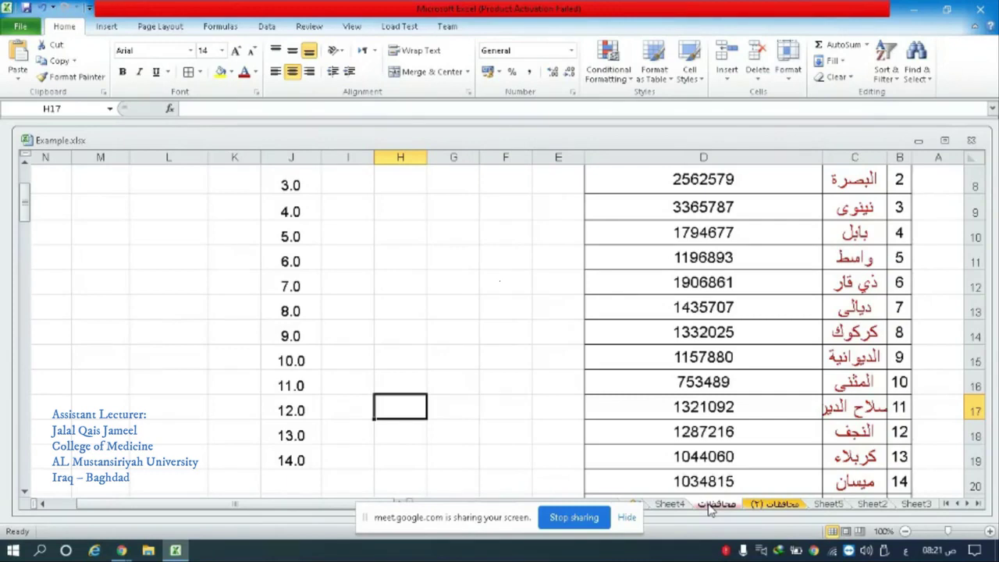
drag(711, 507, 888, 508)
drag(888, 508, 887, 508)
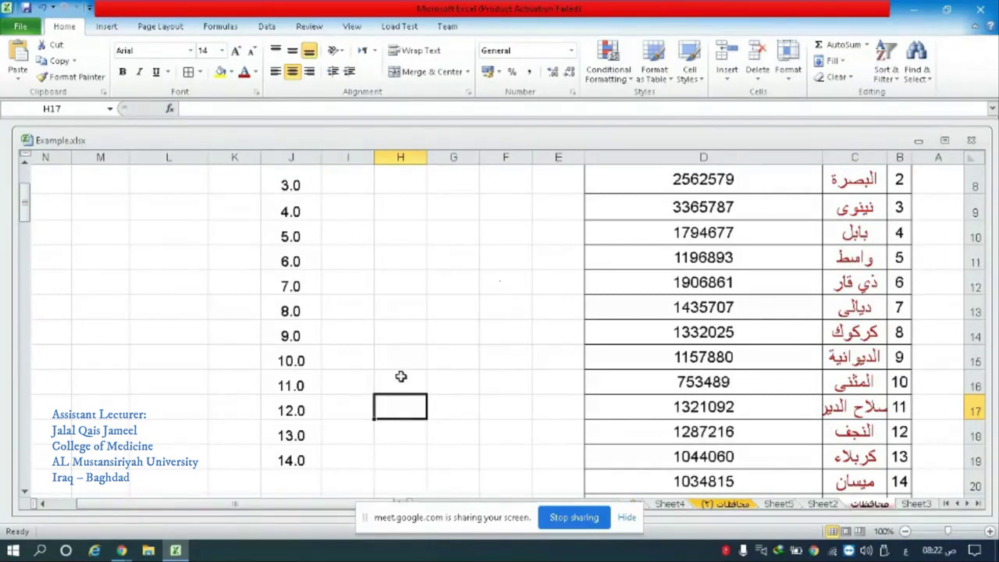
click(390, 304)
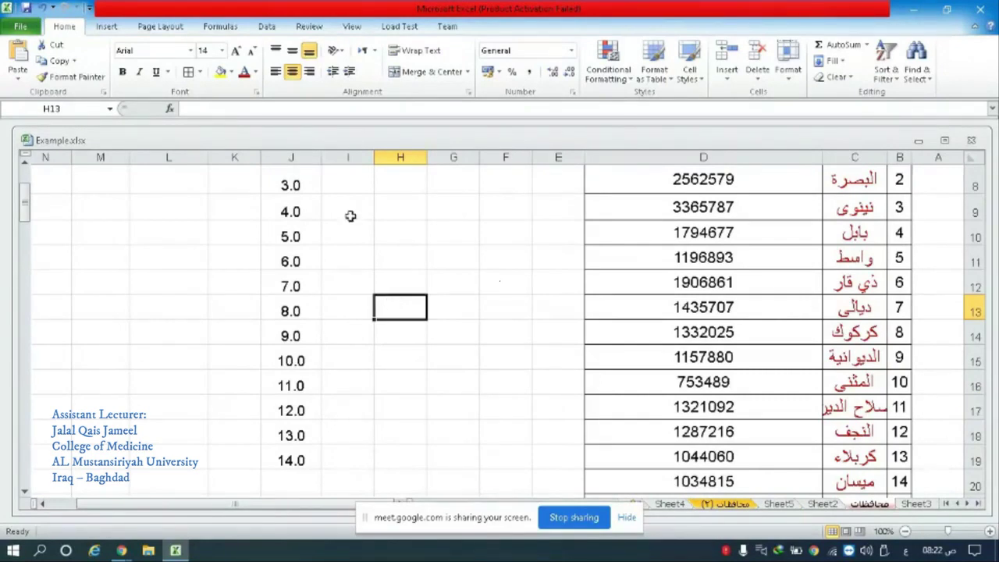
Step: Adjust the decimal places on J6:J19 so the numbers 1 to 14 show as whole numbers
scroll(292, 312, up, 2)
mouse_move(289, 227)
mouse_down()
mouse_move(290, 464)
mouse_move(290, 402)
mouse_up()
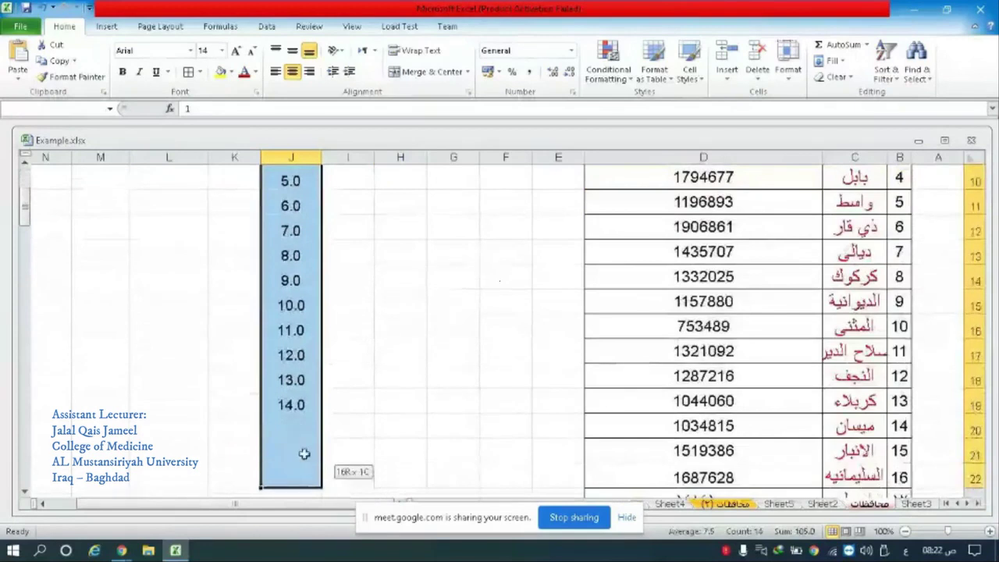
click(550, 72)
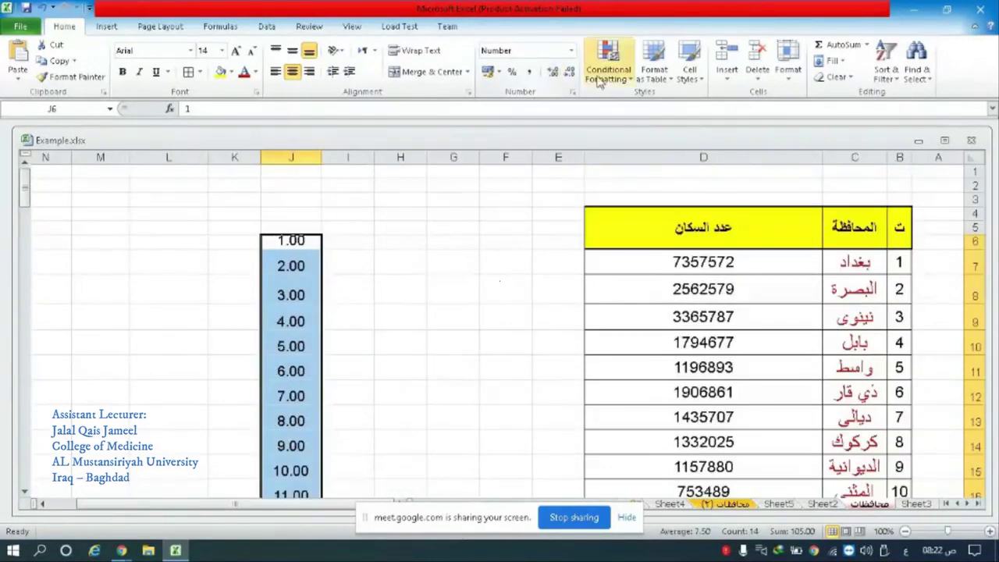
click(569, 72)
click(570, 72)
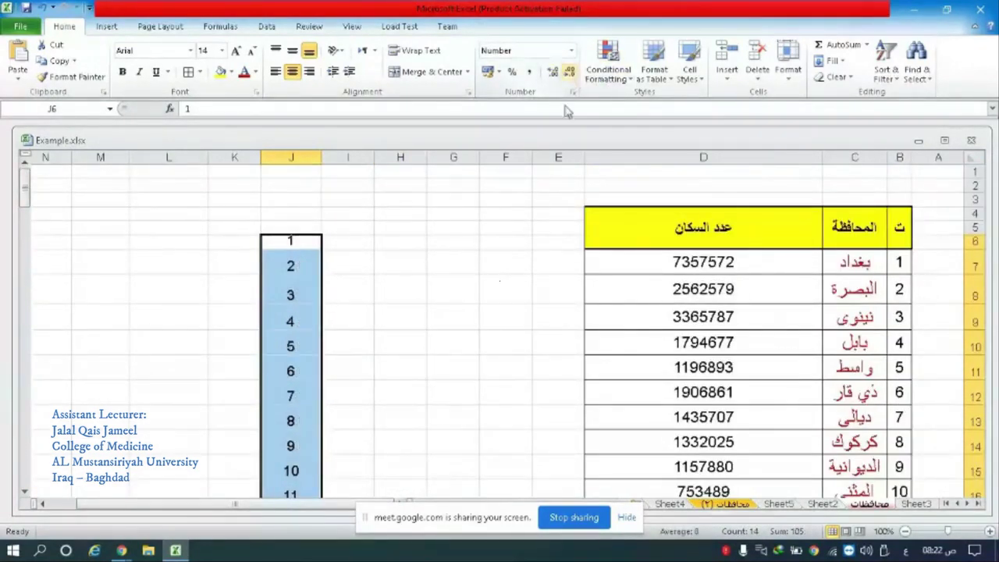
click(351, 378)
mouse_move(305, 243)
mouse_down()
mouse_move(305, 471)
mouse_move(298, 461)
mouse_up()
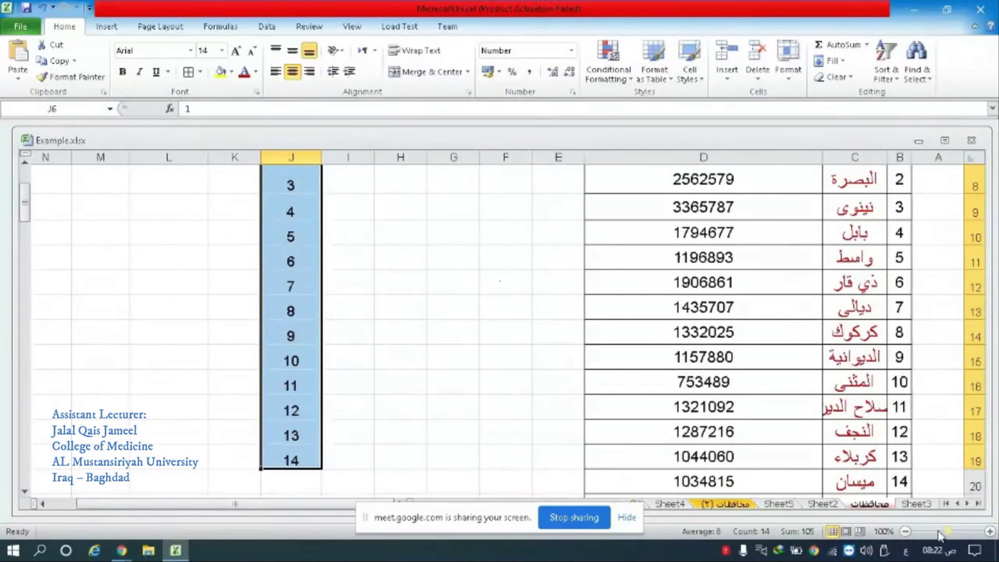
Step: Zoom the sheet out from 100% to 80%
click(906, 531)
click(906, 532)
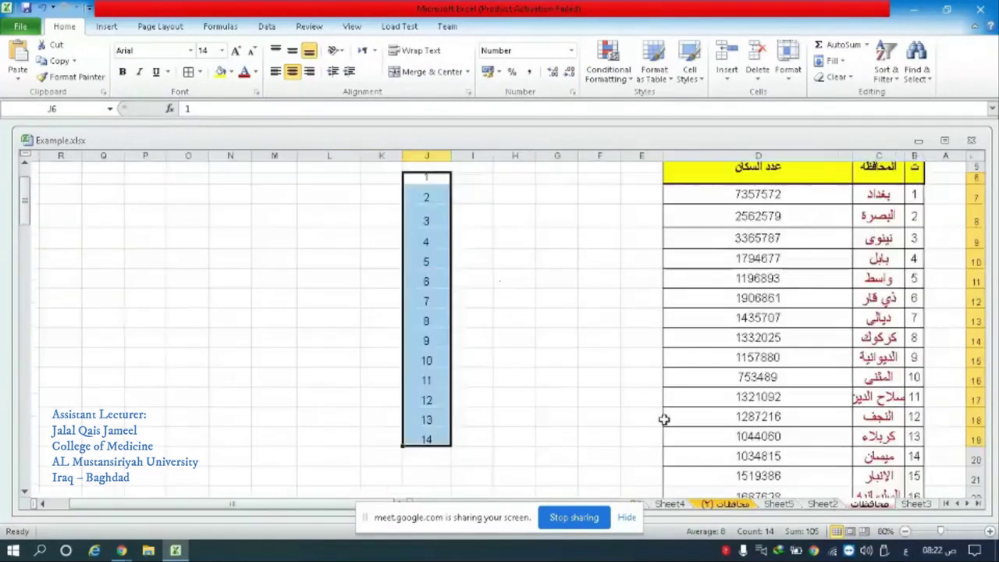
scroll(641, 362, up, 2)
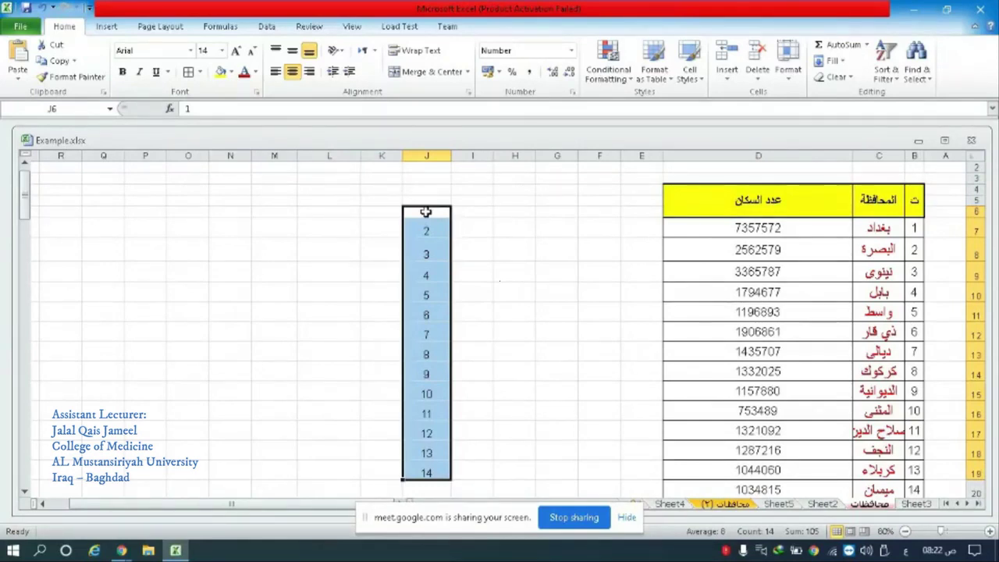
Step: Sort the column J numbers ascending, then descending, so they run 14 down to 1
click(268, 27)
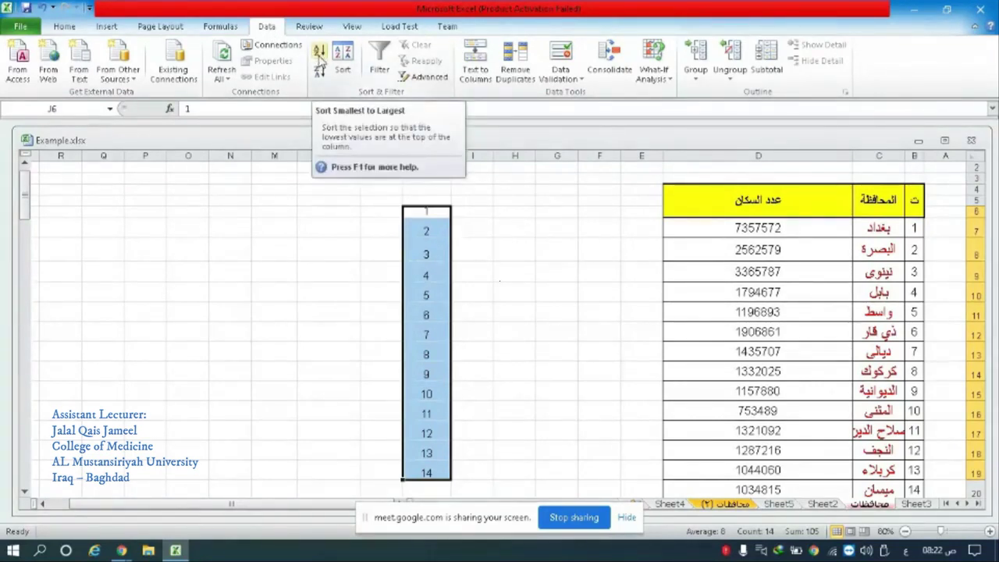
click(318, 54)
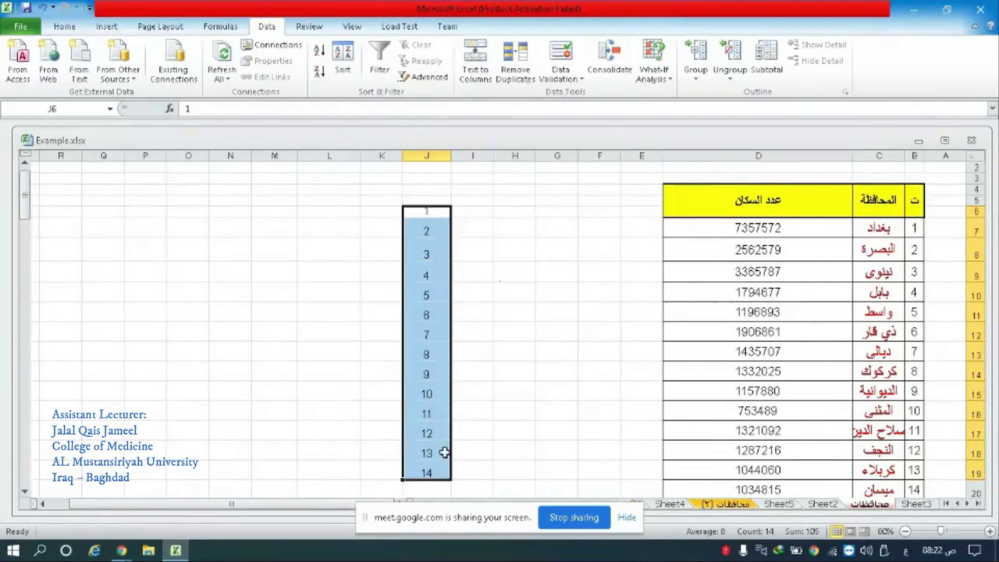
click(320, 72)
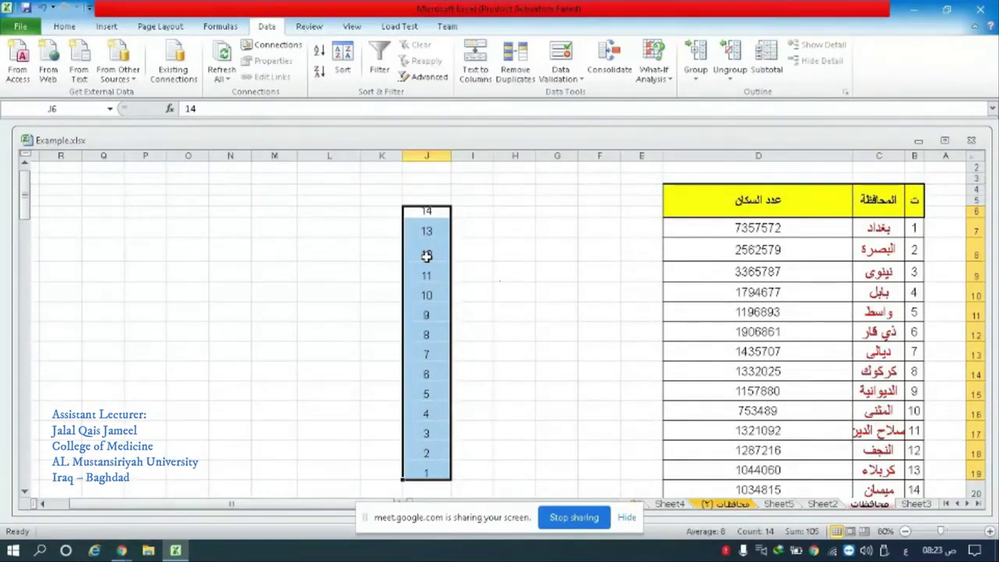
scroll(427, 256, down, 1)
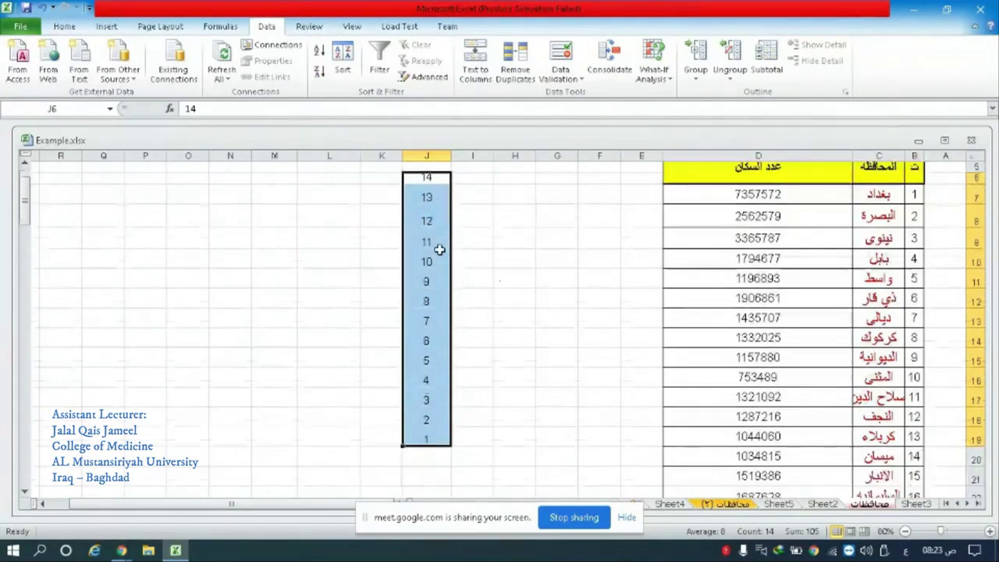
Step: Select the province names and populations C7:D24 and sort them largest to smallest
click(732, 195)
drag(732, 195, 878, 238)
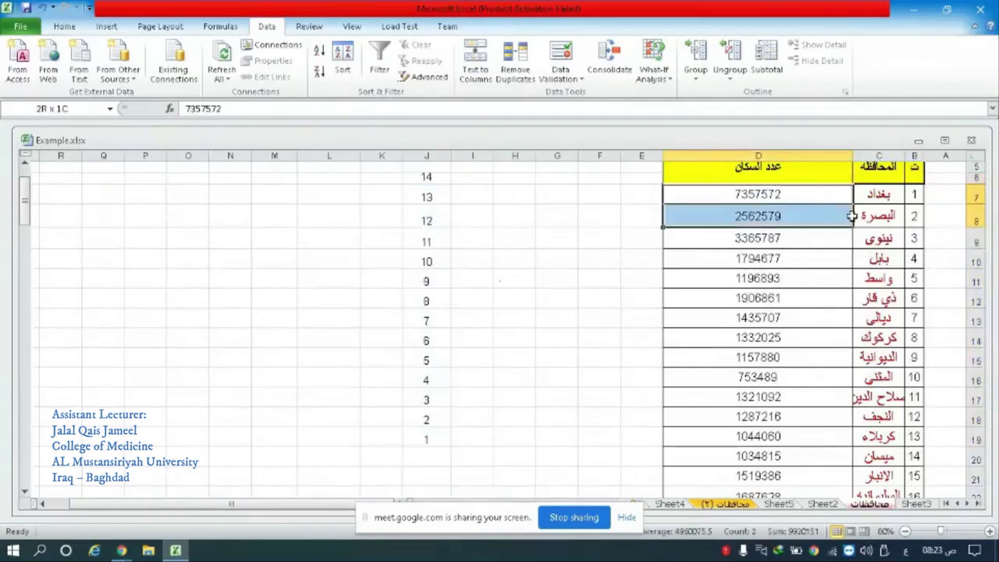
click(785, 262)
mouse_move(739, 194)
mouse_down()
mouse_move(868, 222)
mouse_move(898, 469)
mouse_up()
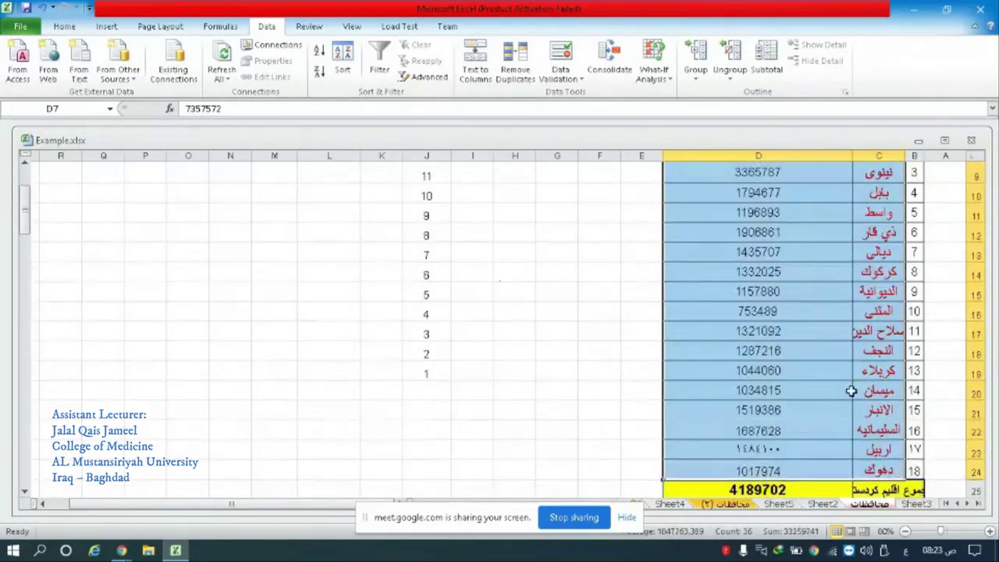
scroll(843, 374, up, 2)
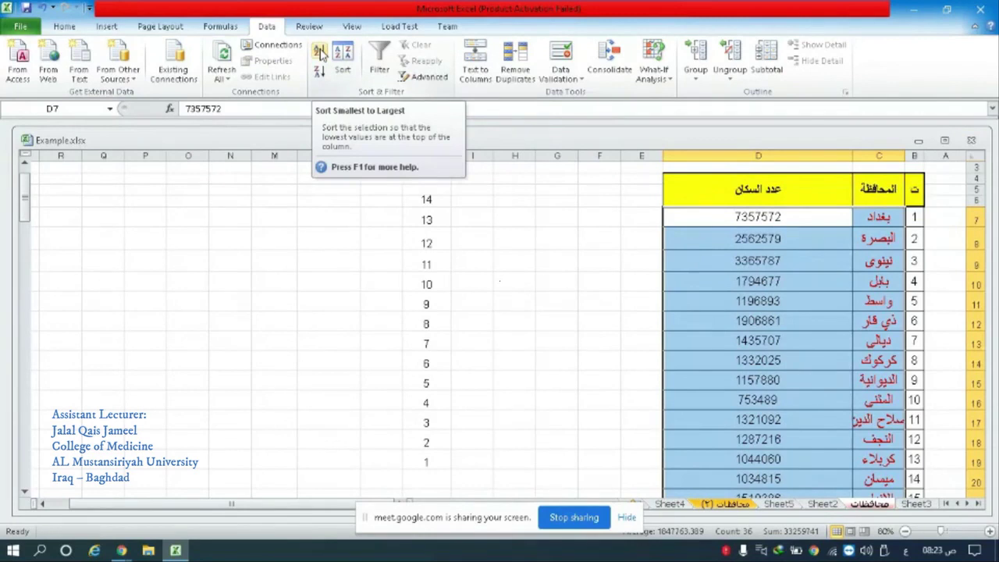
click(321, 53)
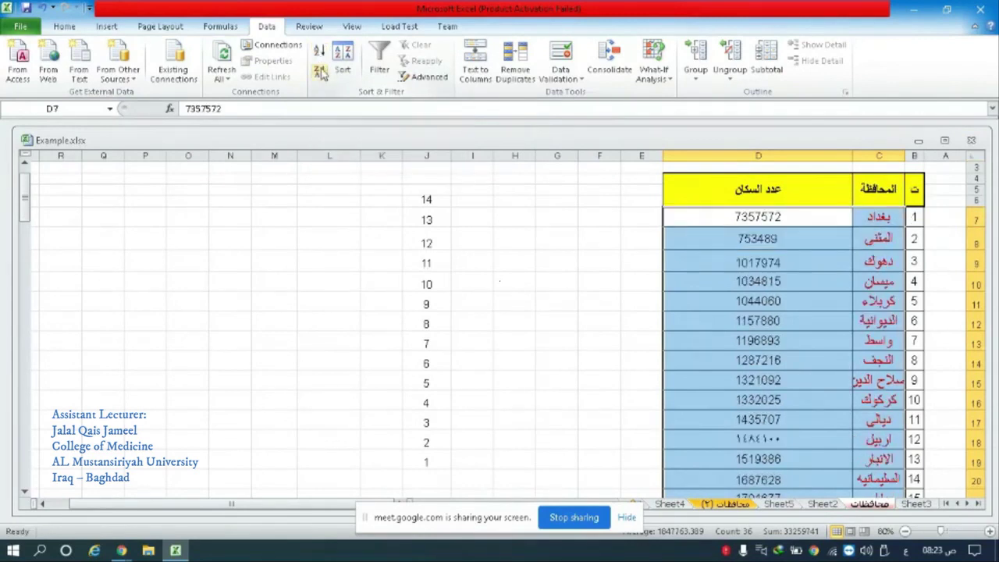
click(320, 70)
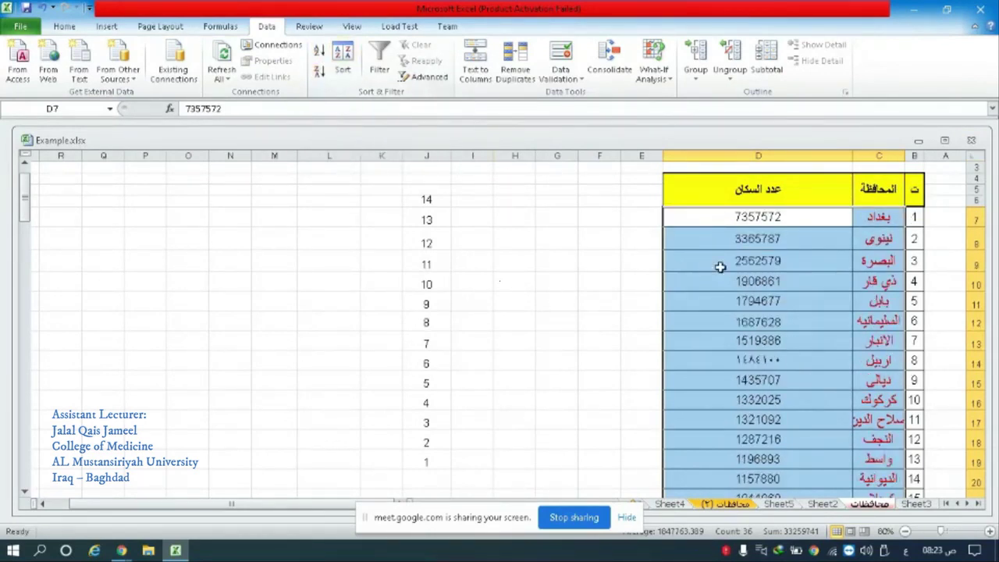
Step: Reselect the province rows C7:D24 and open the Sort dialog
click(719, 265)
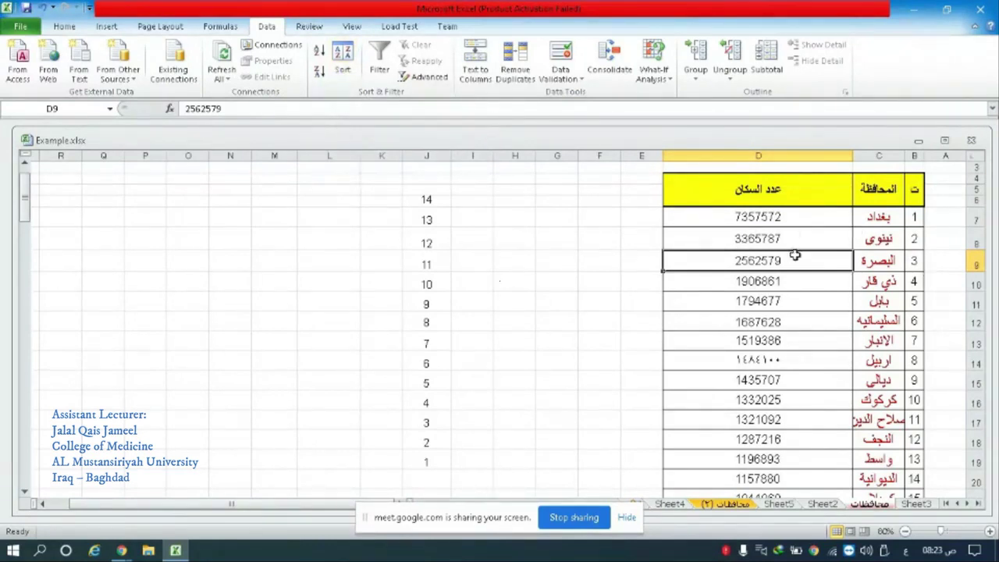
drag(781, 216, 896, 307)
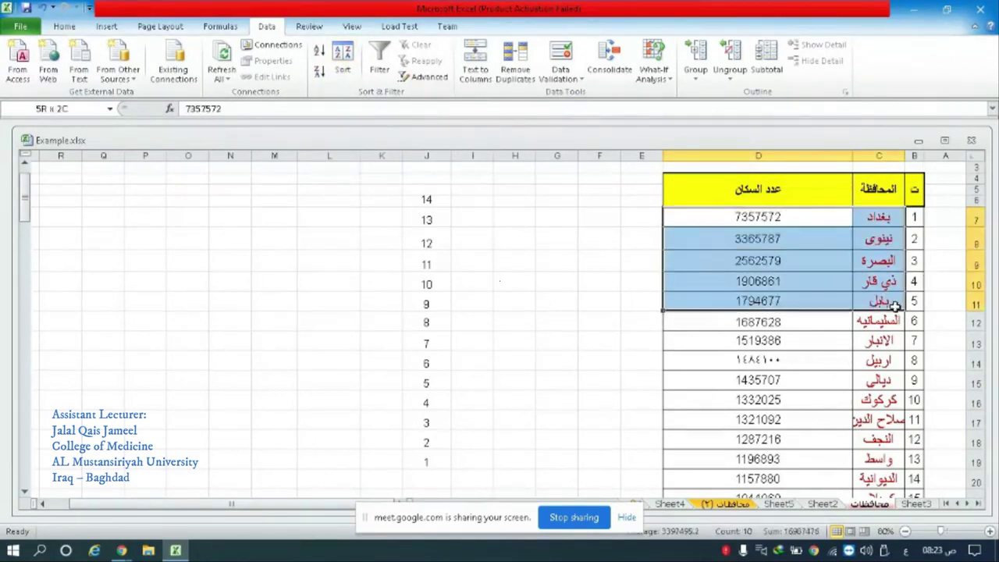
drag(896, 307, 876, 467)
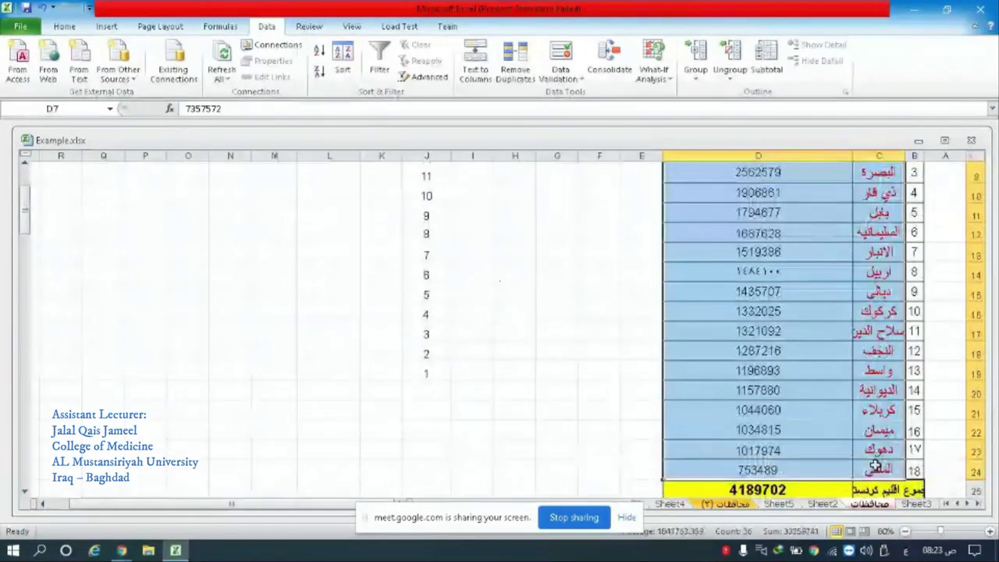
click(341, 69)
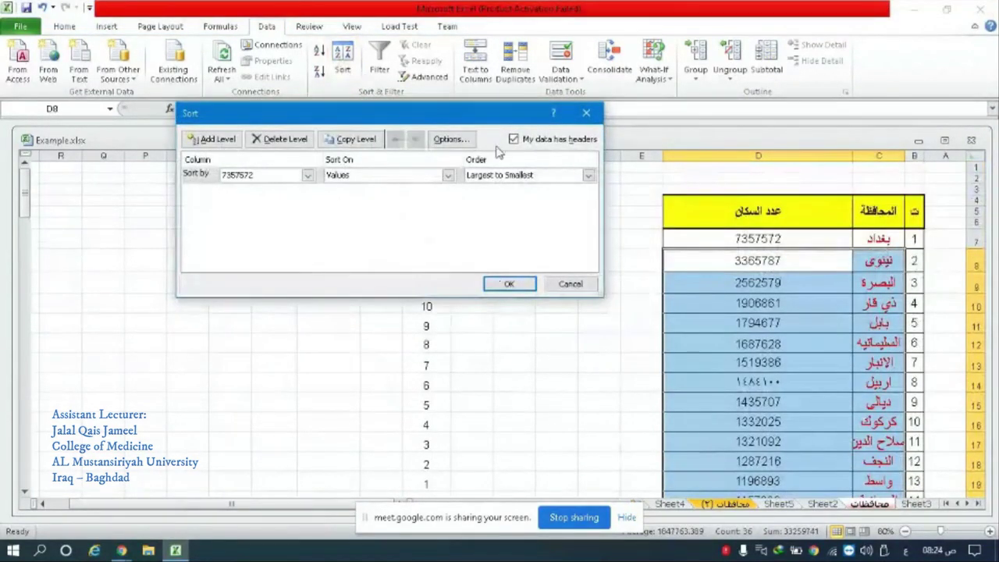
click(586, 113)
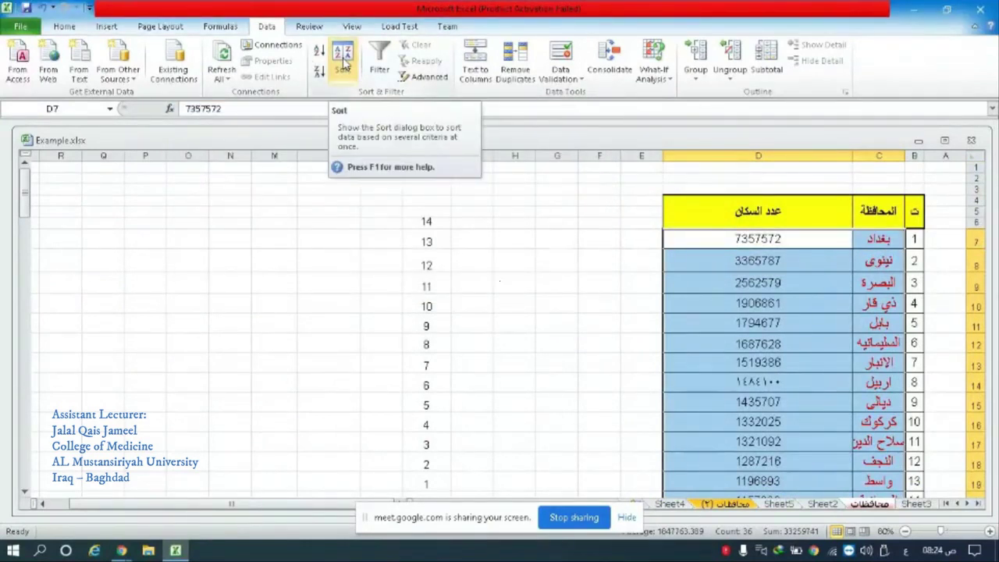
click(344, 62)
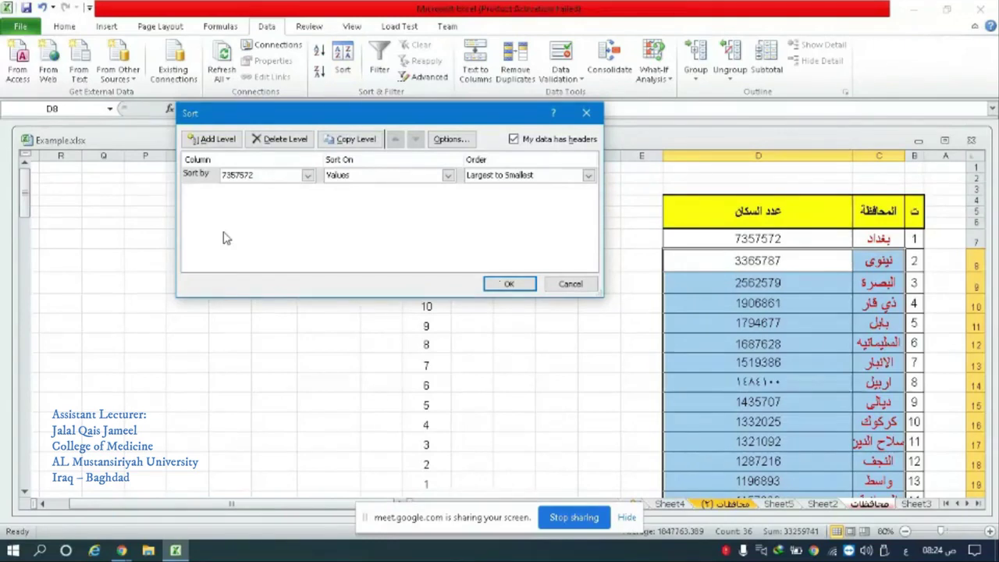
click(569, 283)
mouse_move(734, 217)
mouse_down()
mouse_move(864, 225)
mouse_move(780, 384)
mouse_up()
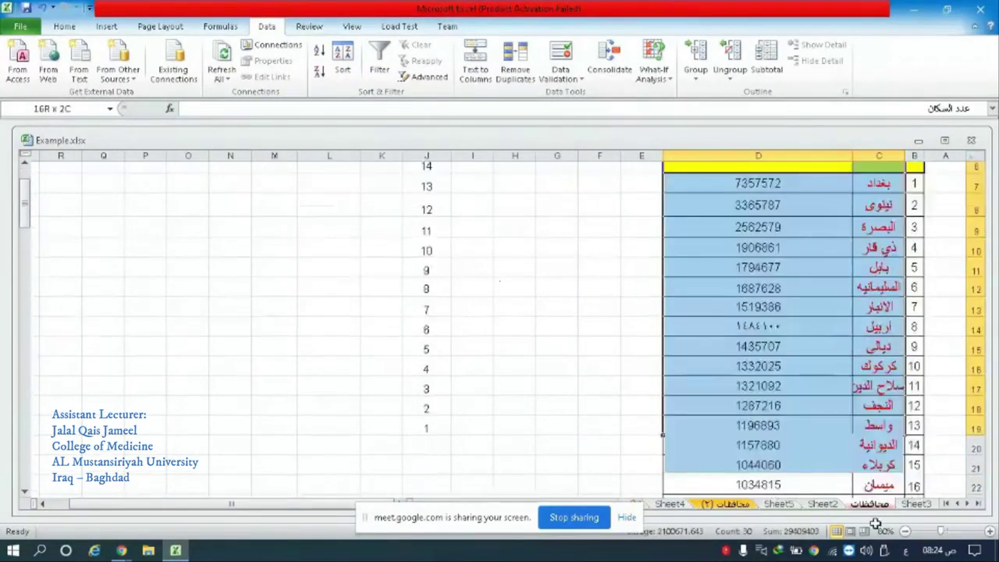
click(342, 61)
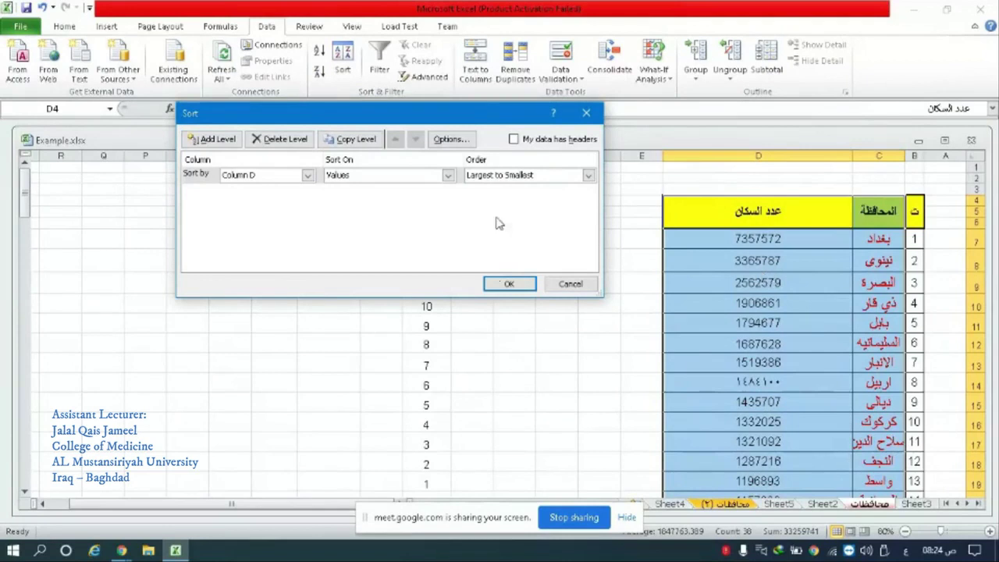
click(449, 176)
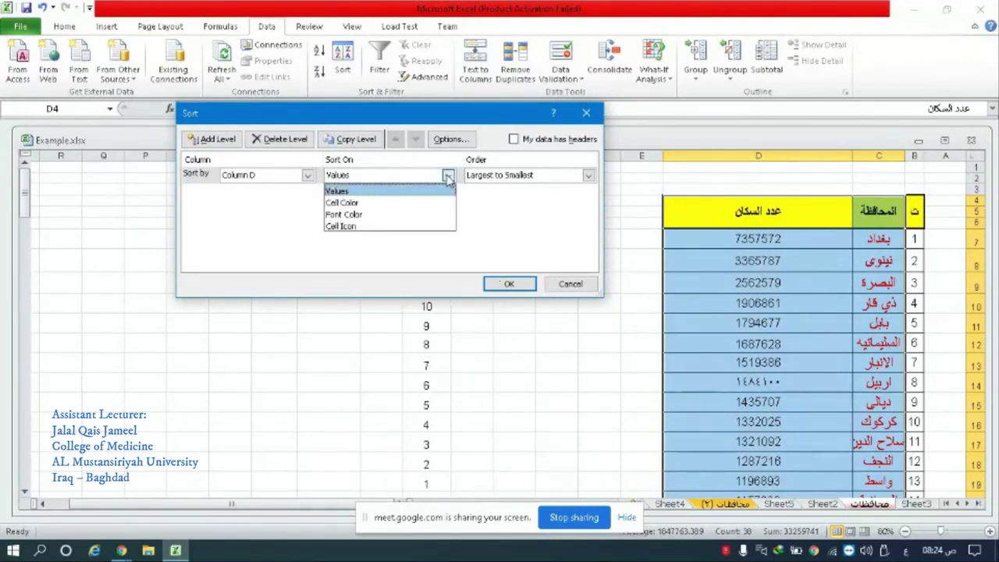
click(449, 178)
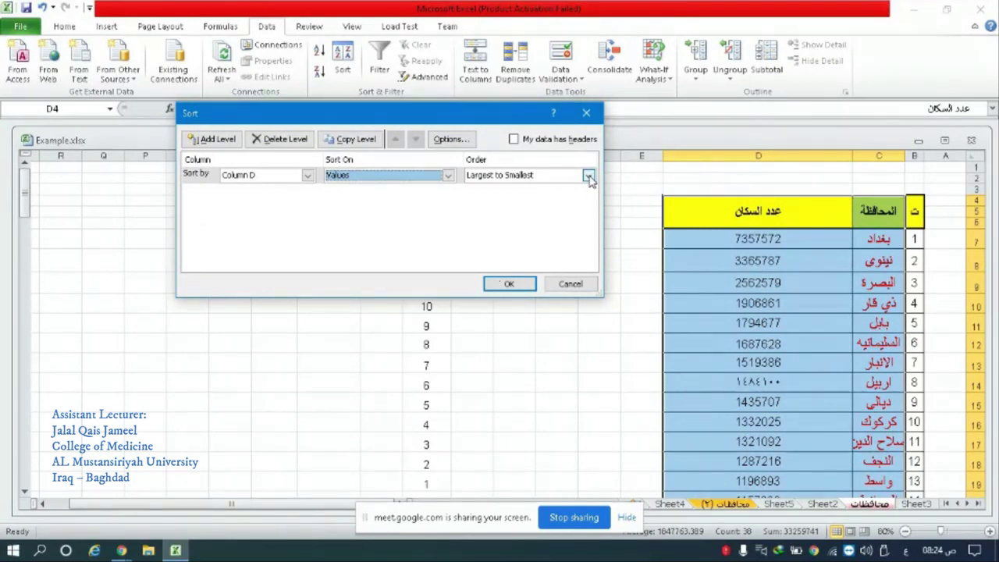
click(589, 176)
click(589, 176)
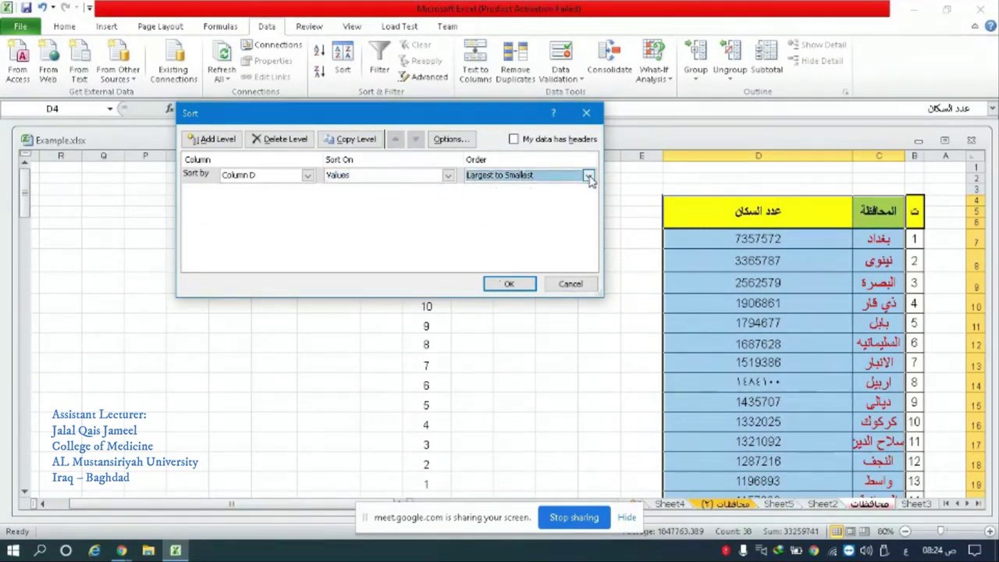
click(589, 176)
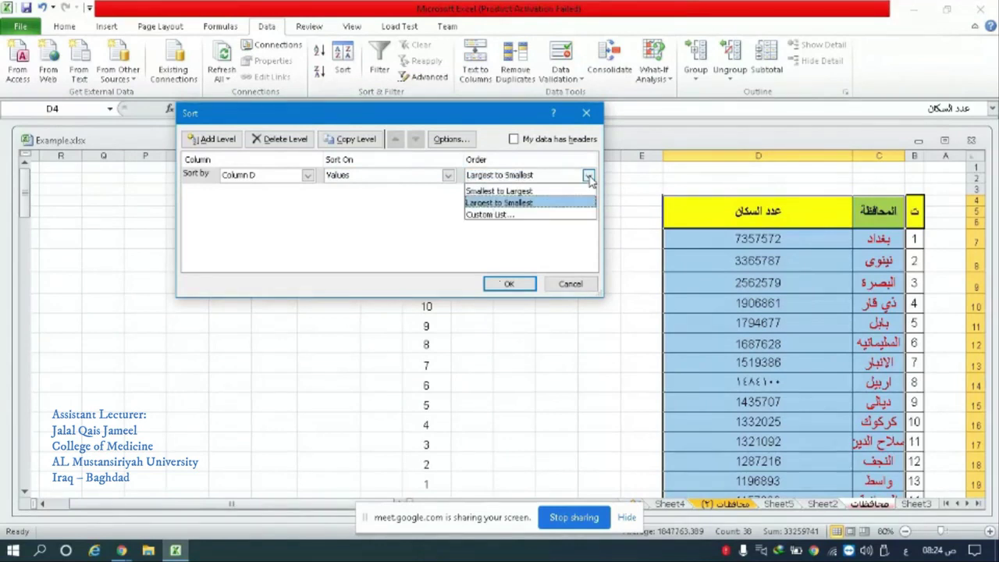
click(502, 194)
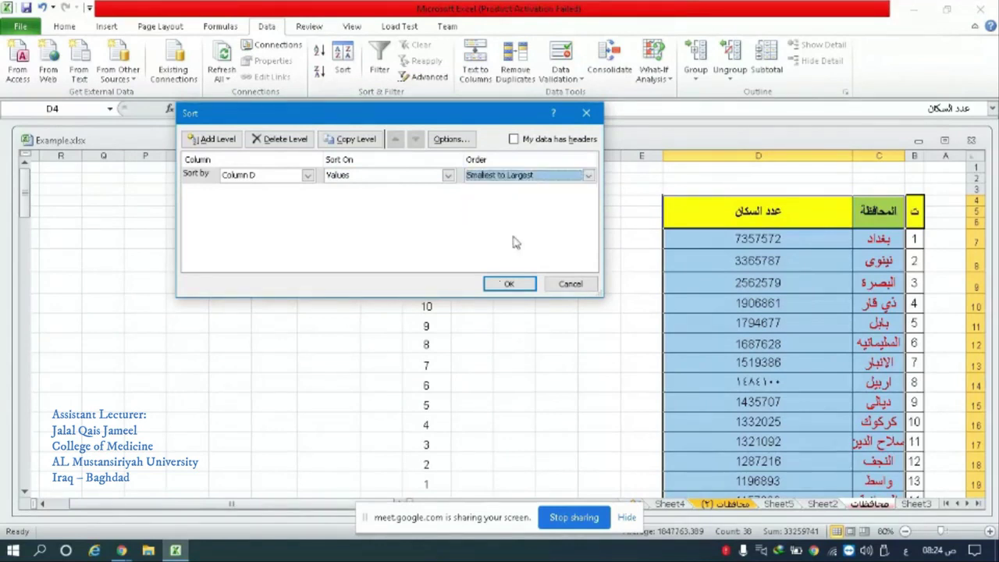
click(515, 286)
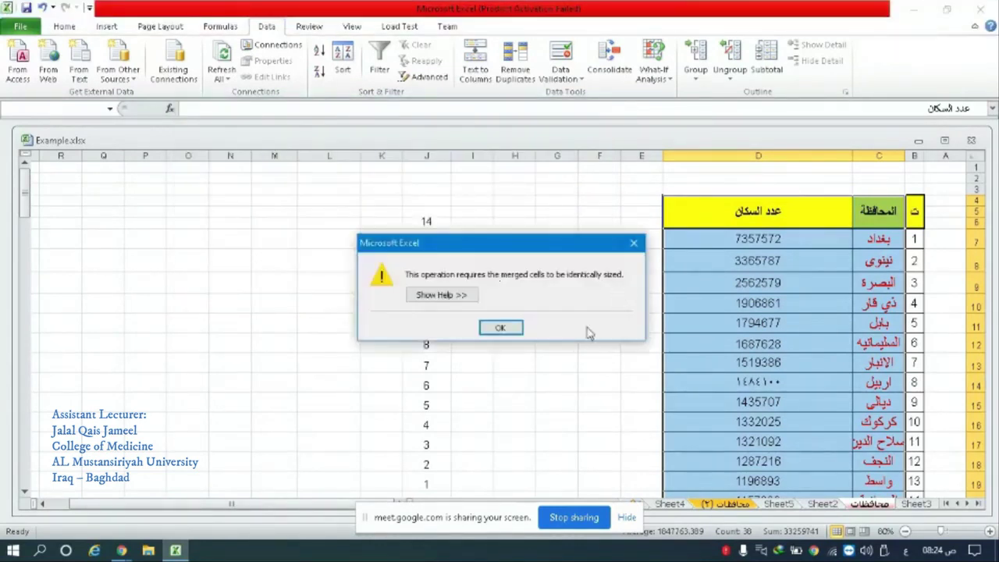
click(509, 328)
mouse_move(759, 238)
mouse_down()
mouse_move(893, 351)
mouse_move(882, 451)
mouse_up()
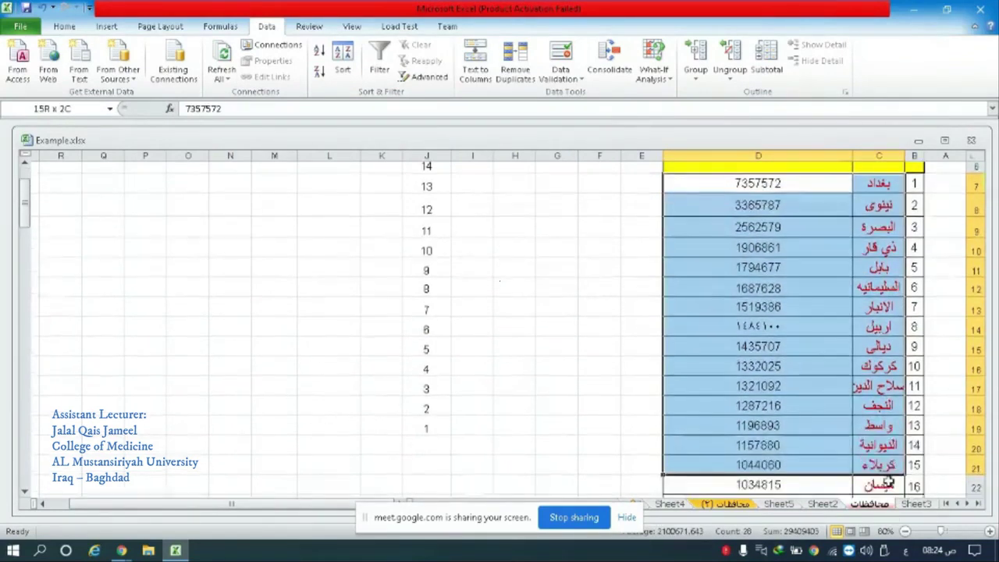
click(345, 62)
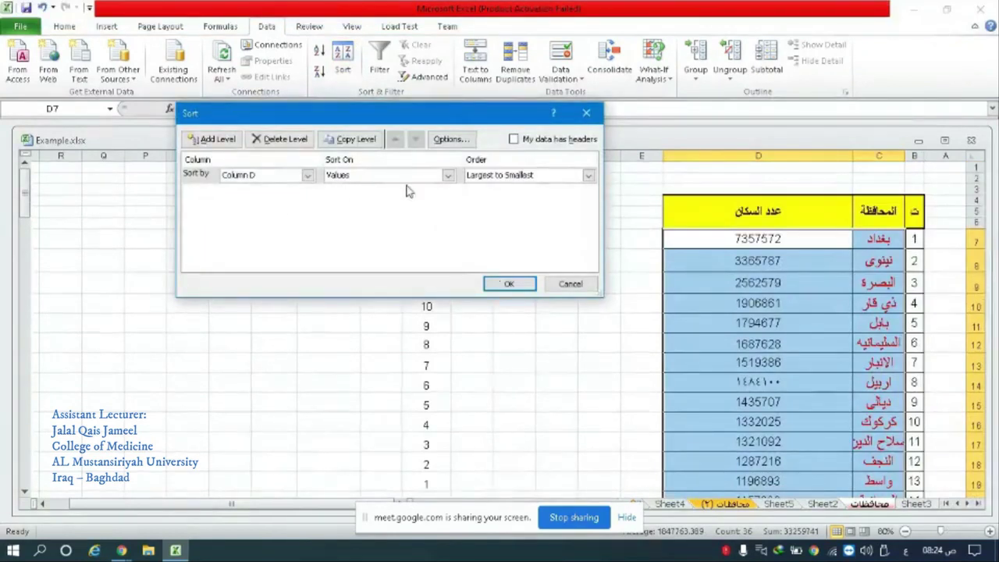
click(587, 176)
click(499, 191)
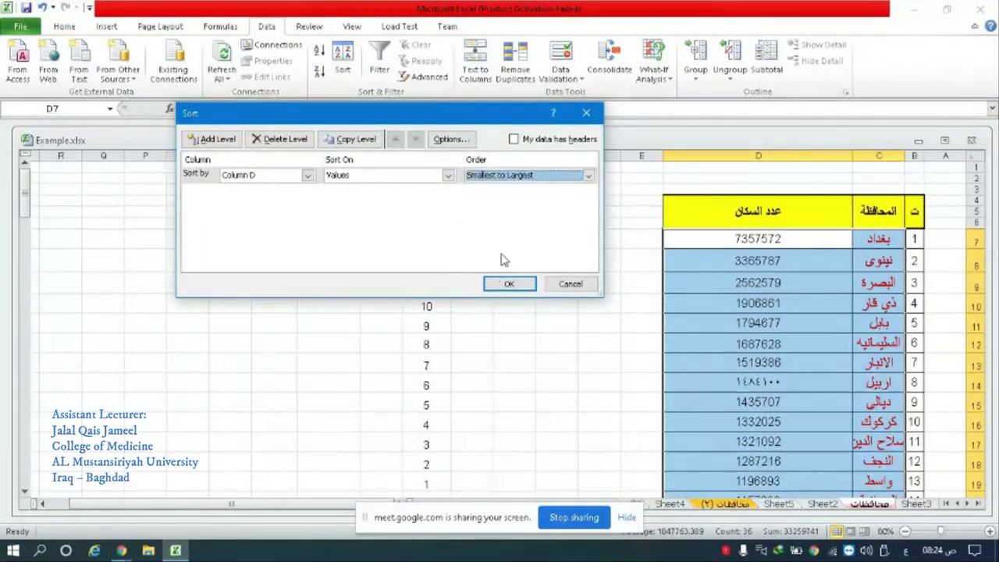
click(518, 285)
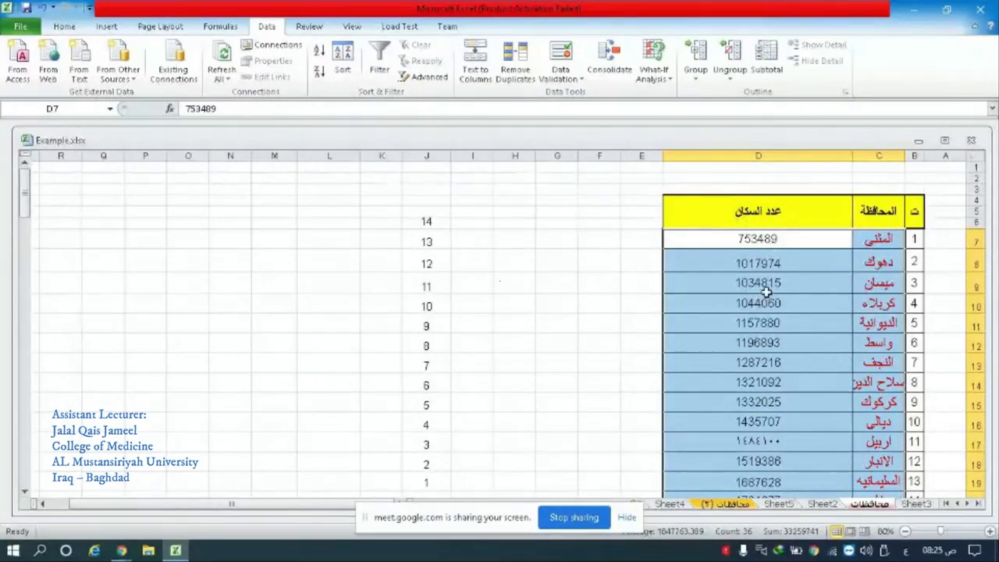
scroll(766, 300, down, 1)
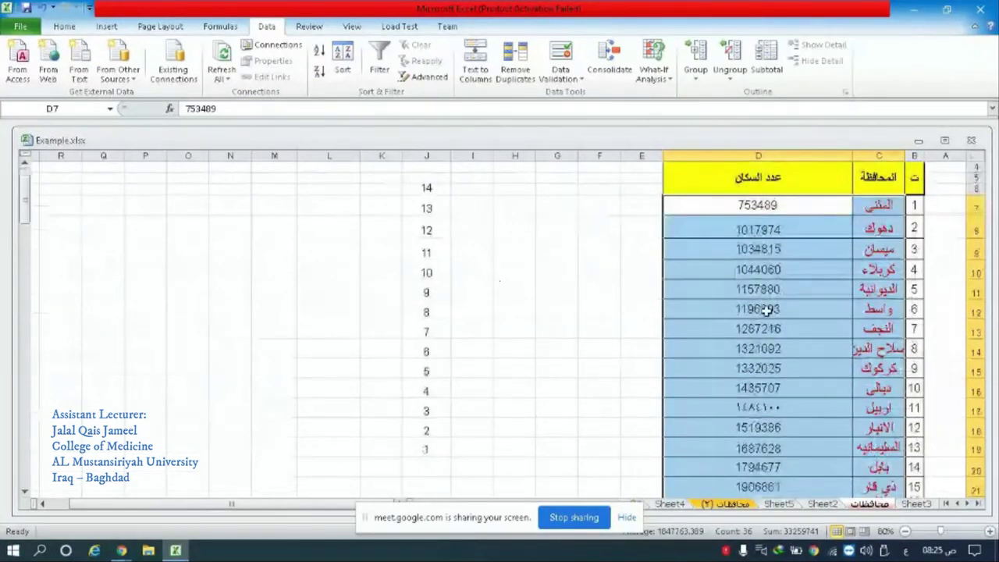
scroll(766, 309, down, 2)
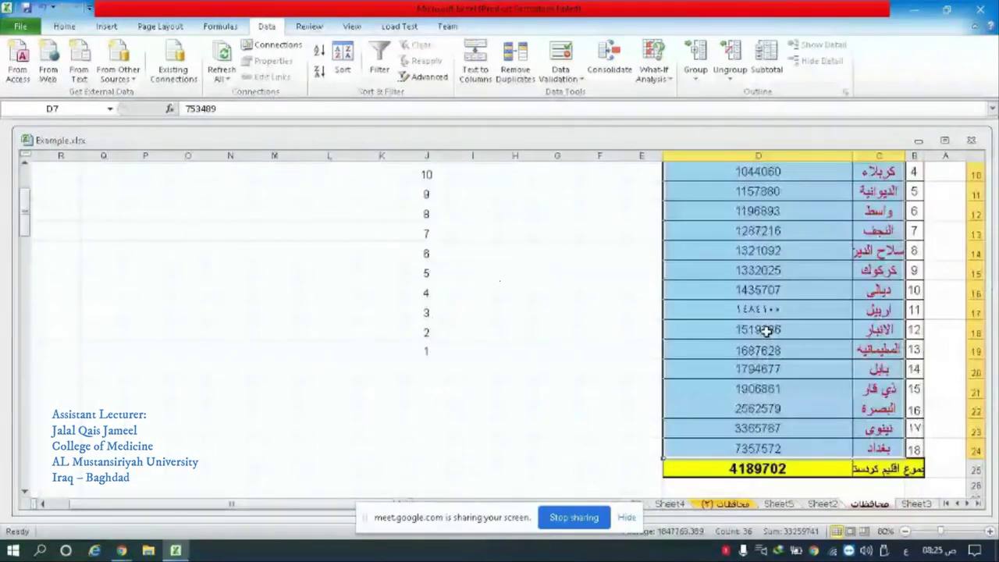
scroll(765, 448, up, 2)
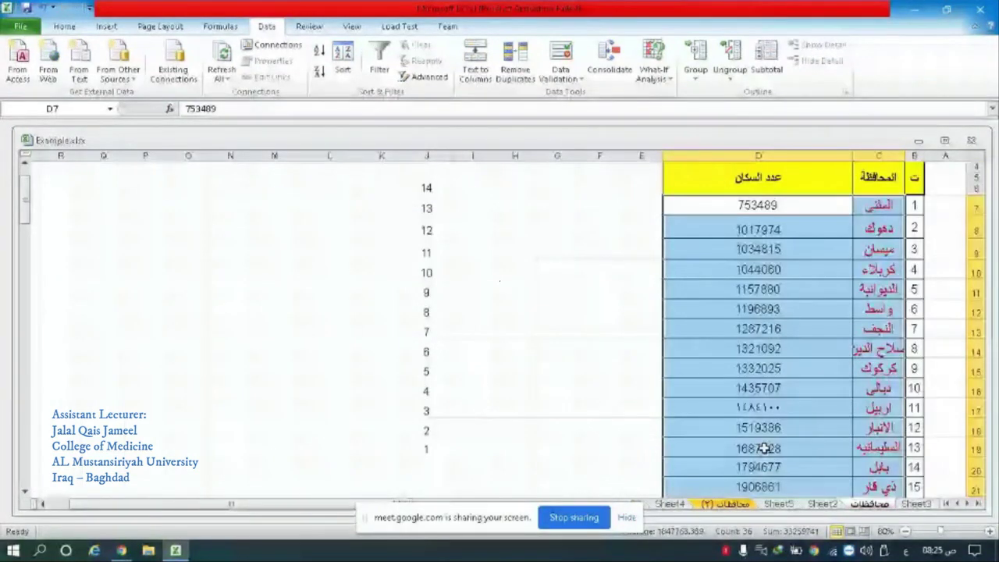
scroll(768, 341, down, 1)
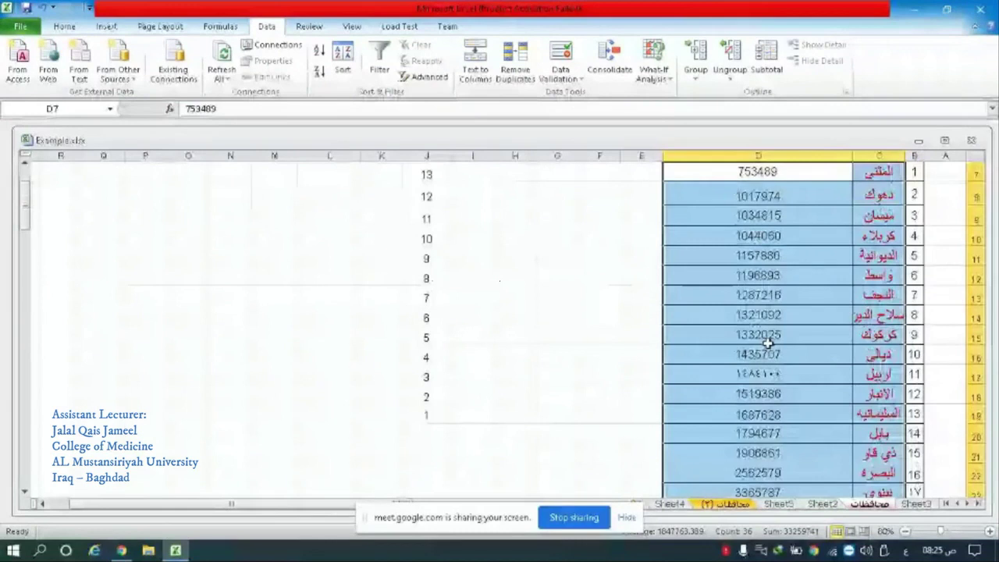
scroll(768, 342, up, 1)
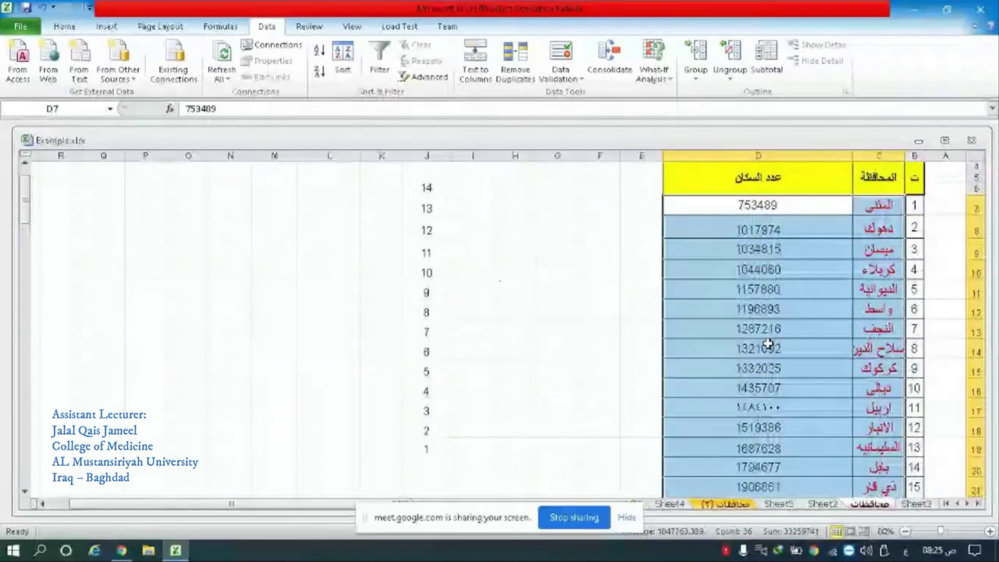
scroll(768, 344, down, 2)
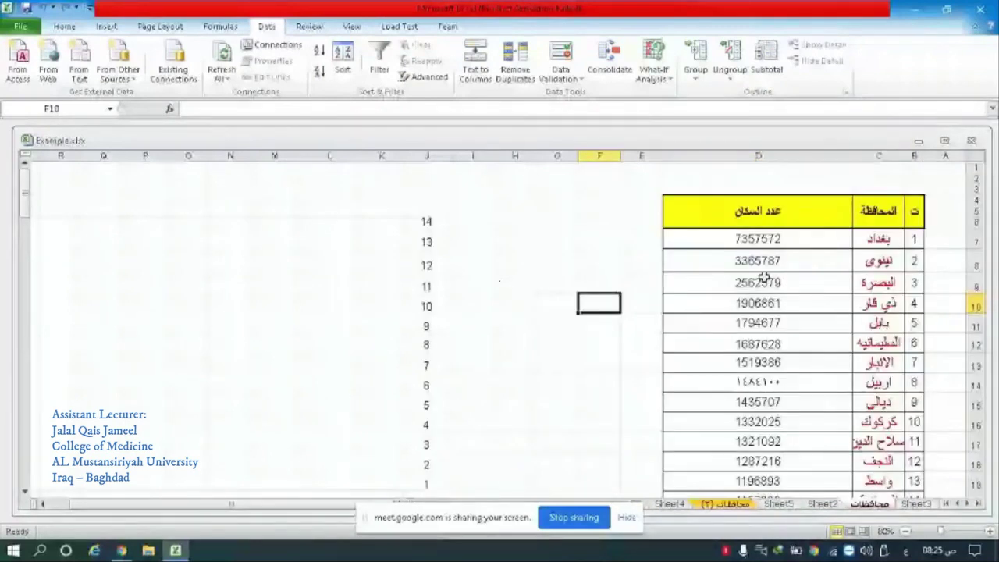
mouse_move(757, 239)
mouse_down()
mouse_move(911, 244)
mouse_move(914, 466)
mouse_move(912, 451)
mouse_up()
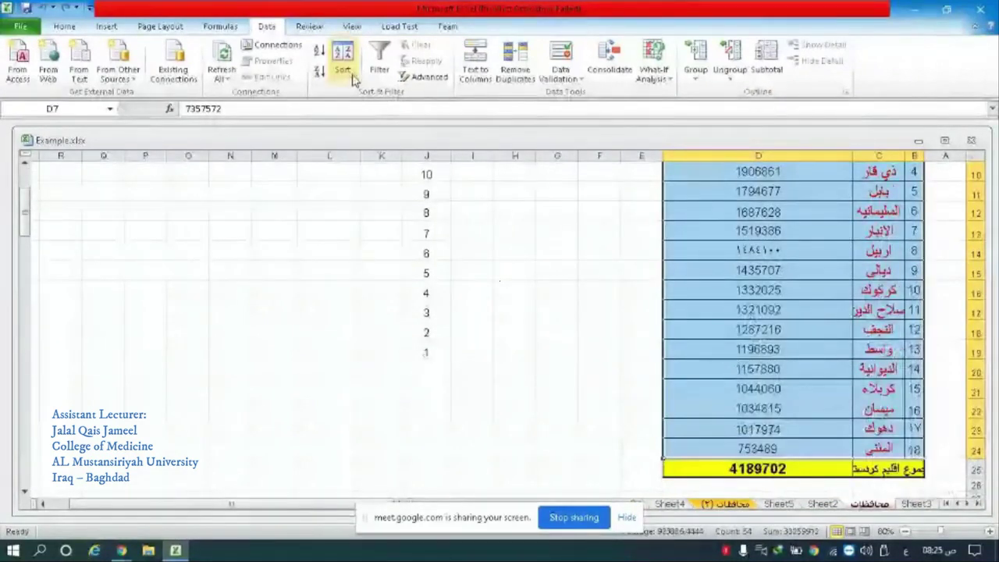
Step: In the Sort dialog, set the population order to Smallest to Largest and apply it
click(343, 70)
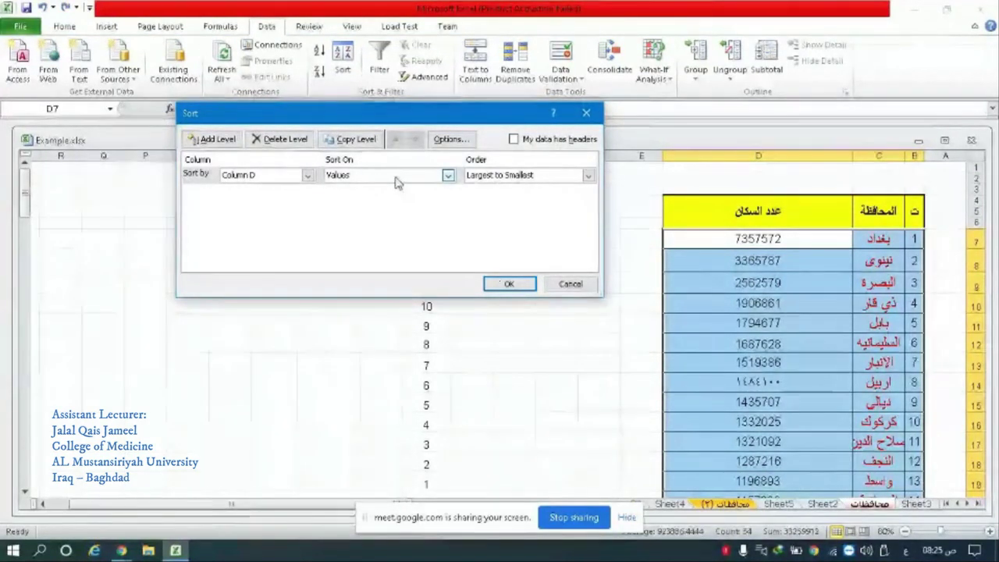
click(517, 175)
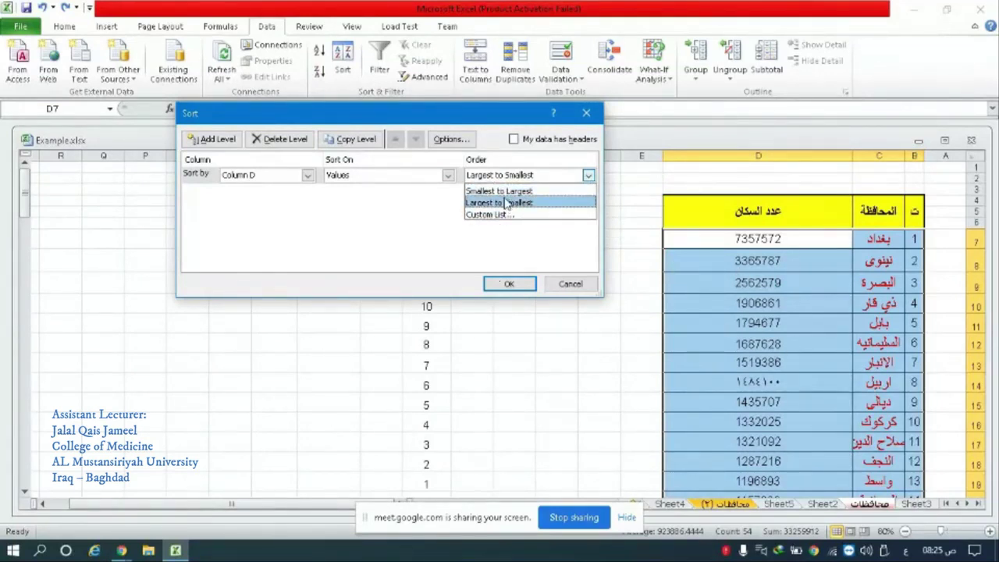
click(499, 190)
click(509, 283)
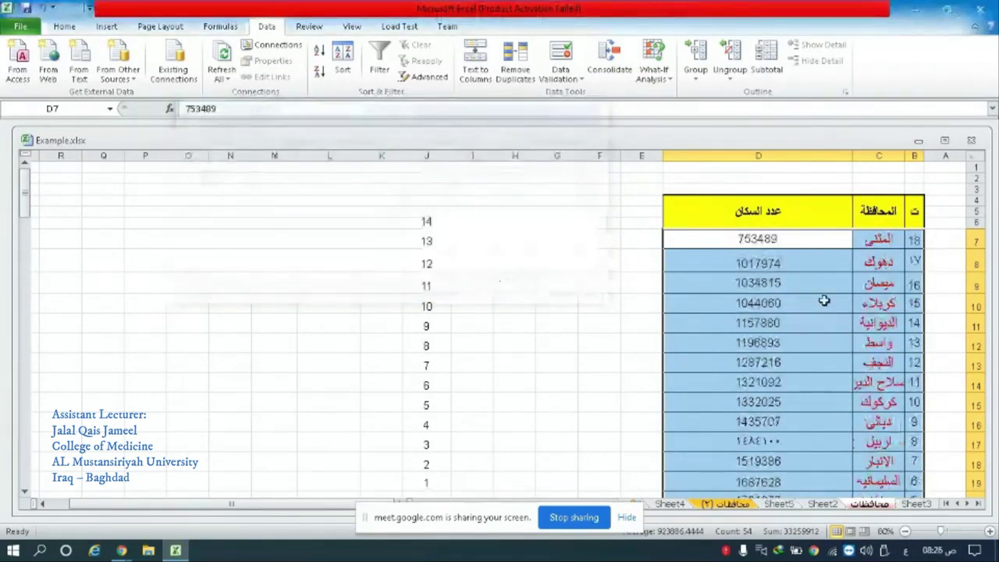
Step: Click D7, then select the numbers 14 down to 1 in column J
scroll(824, 301, down, 1)
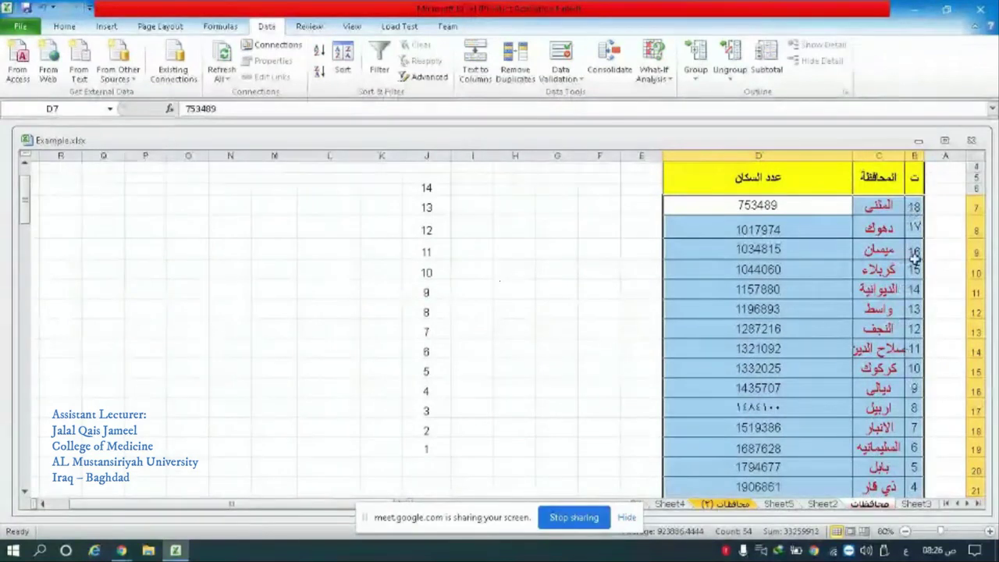
click(747, 205)
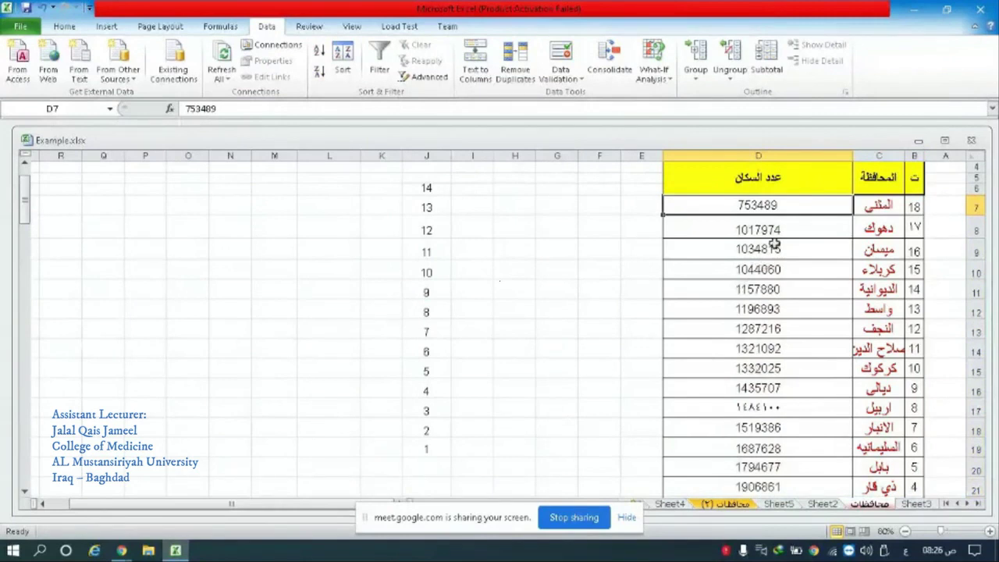
scroll(588, 355, down, 1)
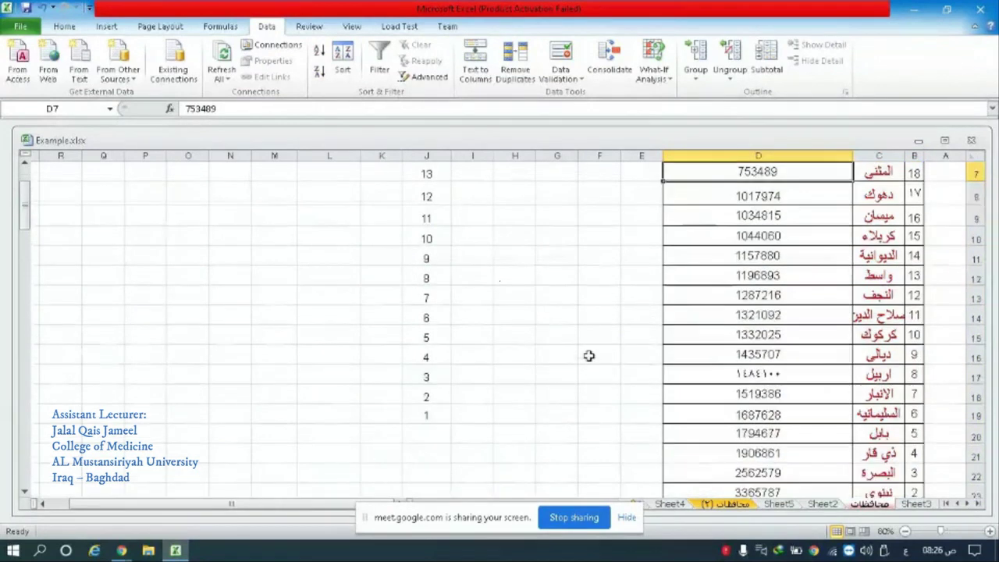
scroll(588, 355, up, 1)
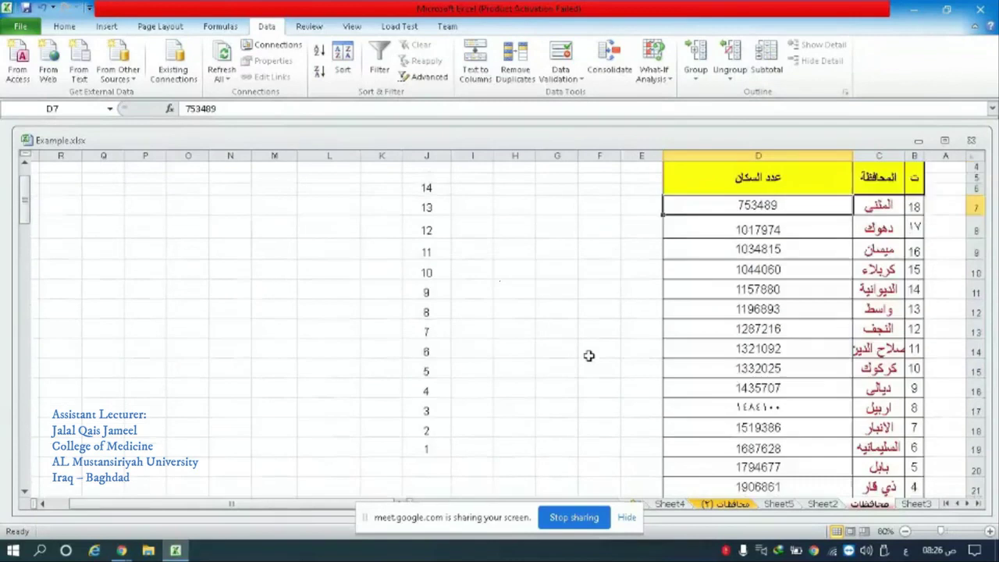
scroll(588, 355, up, 1)
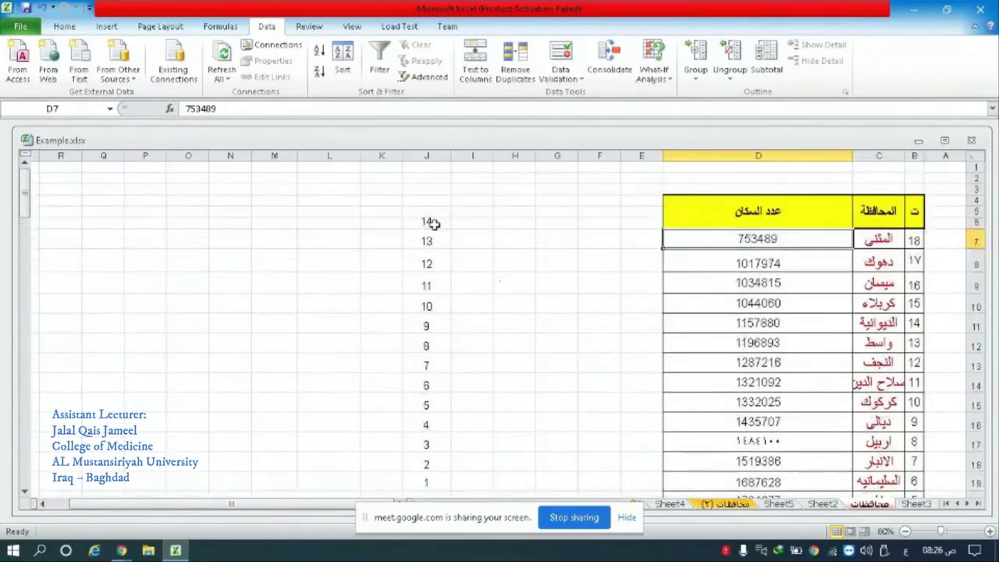
mouse_move(427, 221)
mouse_down()
mouse_move(417, 544)
mouse_move(431, 441)
mouse_up()
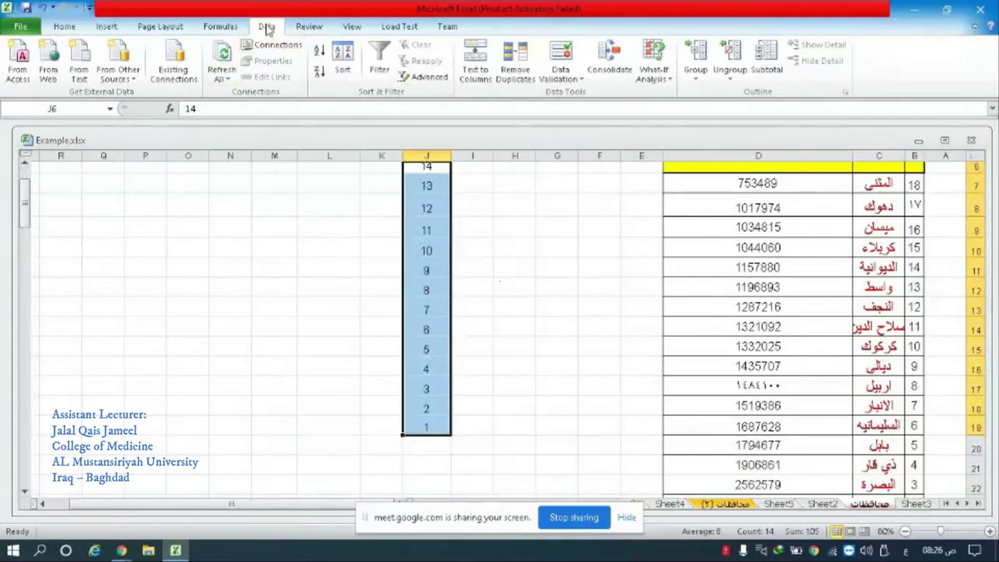
click(318, 53)
click(319, 71)
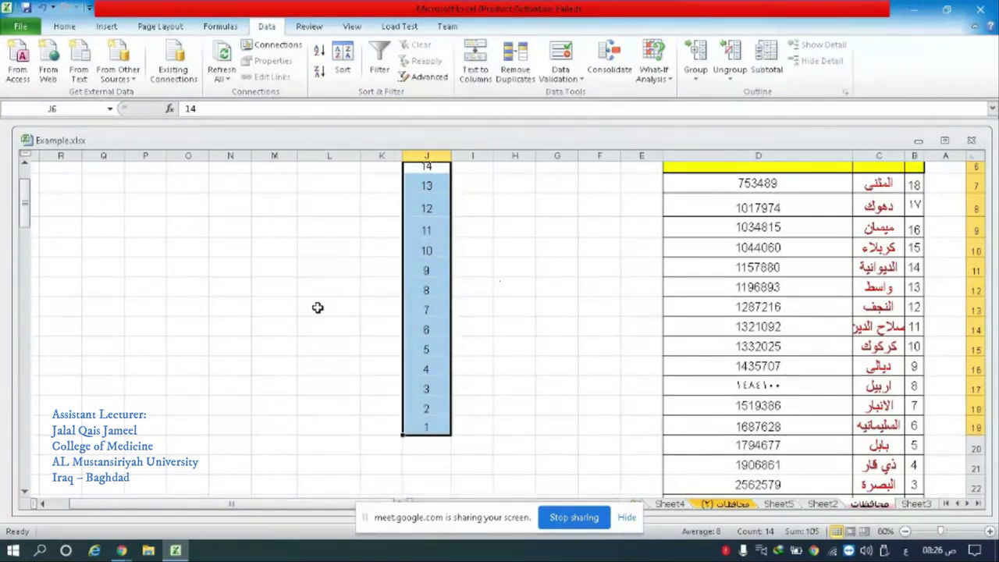
click(332, 284)
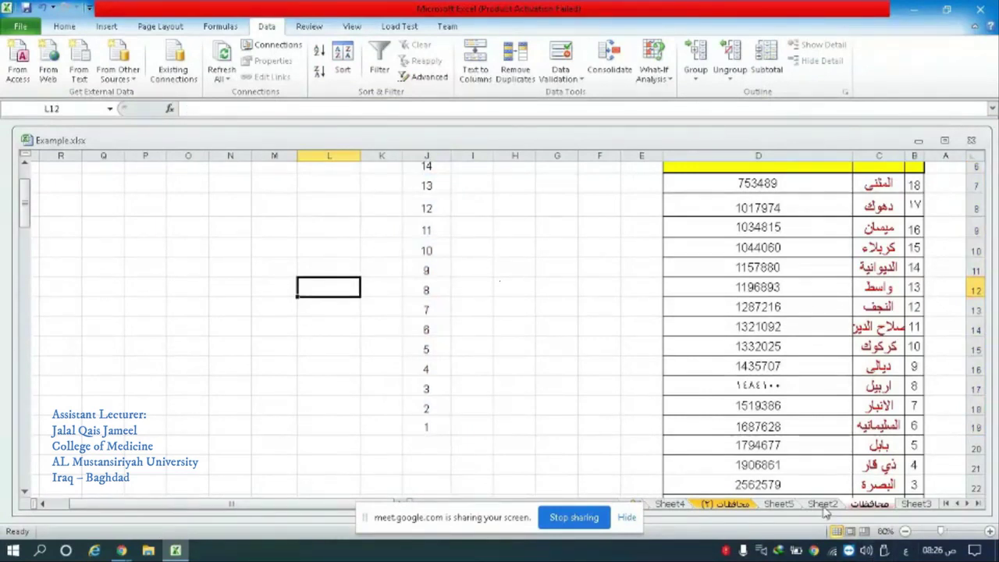
Step: Switch between Sheet5 and محافظات (2), then drag Sheet5 to a new tab position
click(783, 503)
click(726, 503)
click(777, 503)
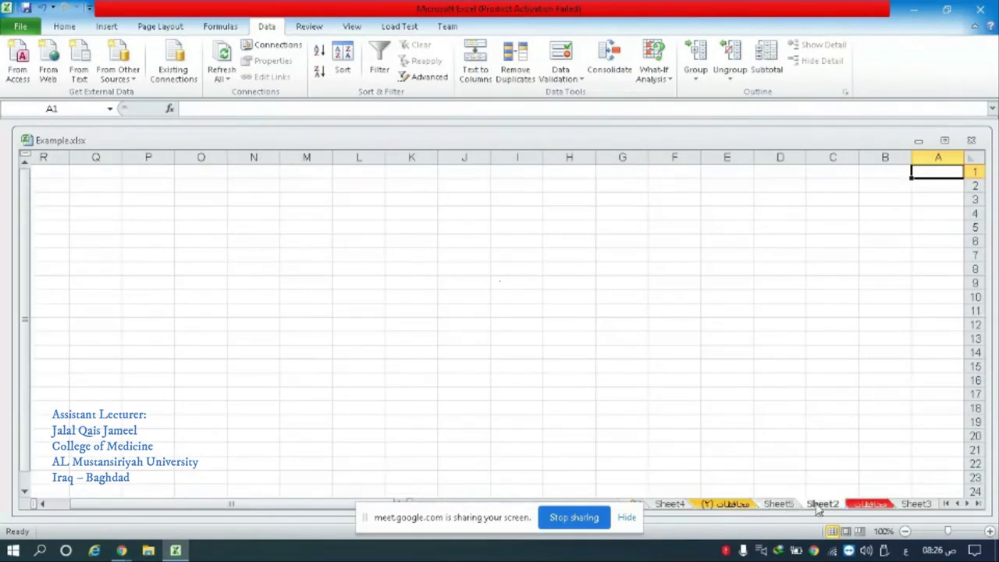
click(738, 504)
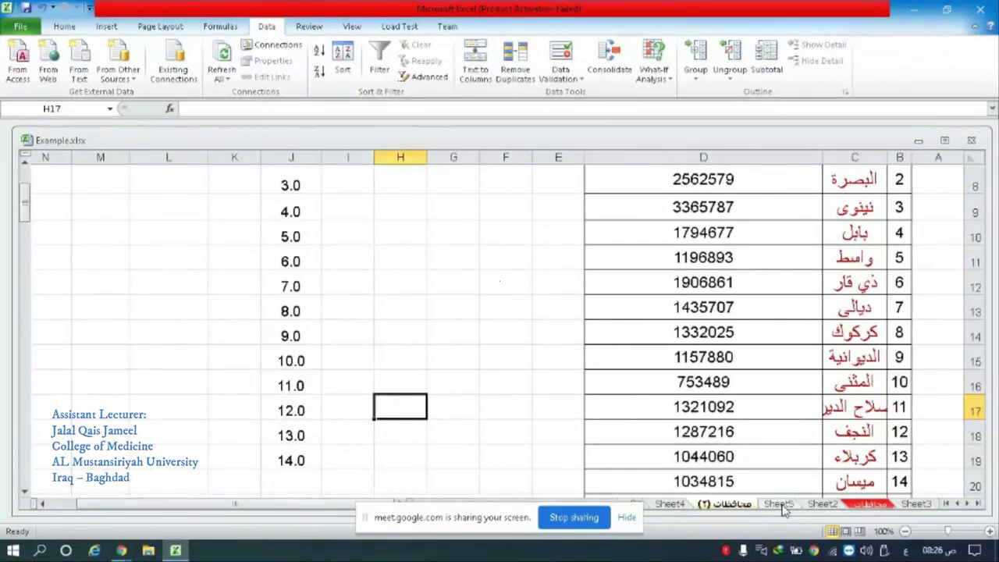
click(781, 505)
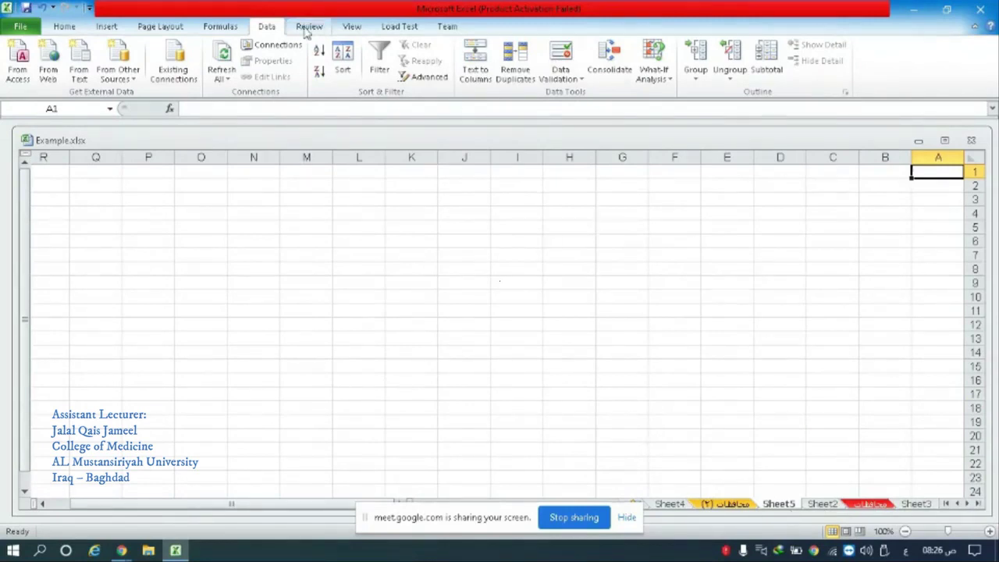
drag(783, 506, 762, 508)
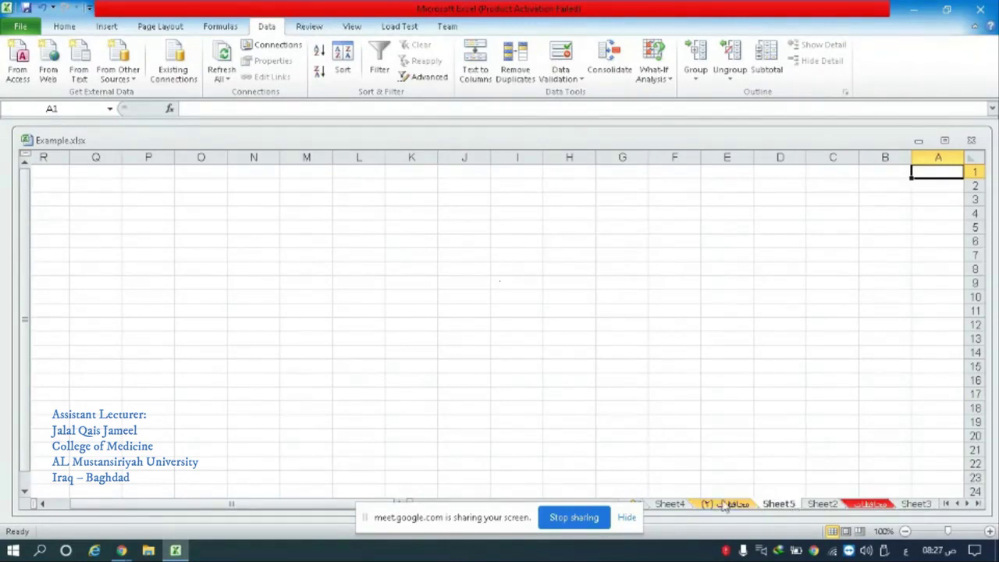
Step: On the محافظات sheet, open the Protect Sheet dialog from the Review ribbon
click(866, 505)
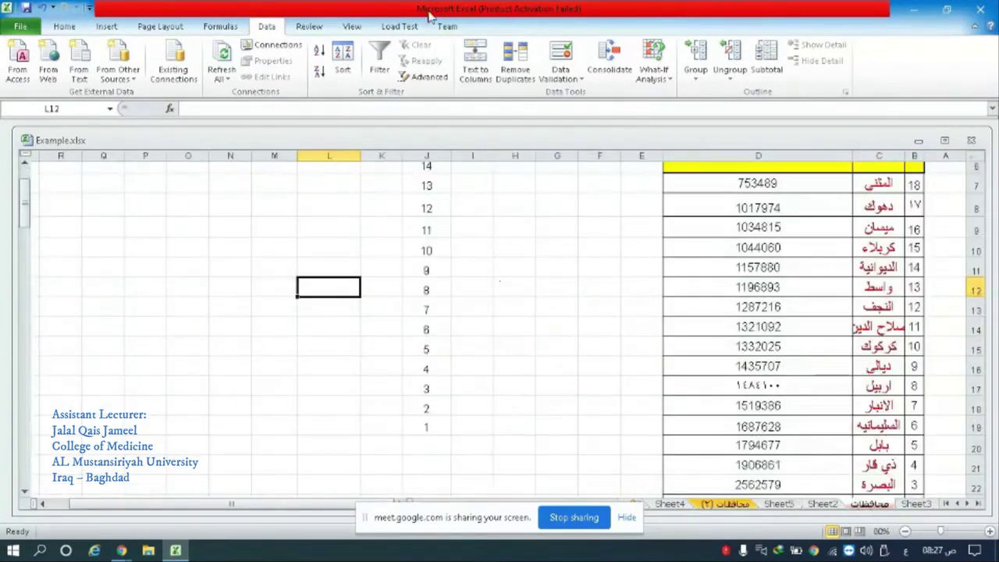
click(318, 26)
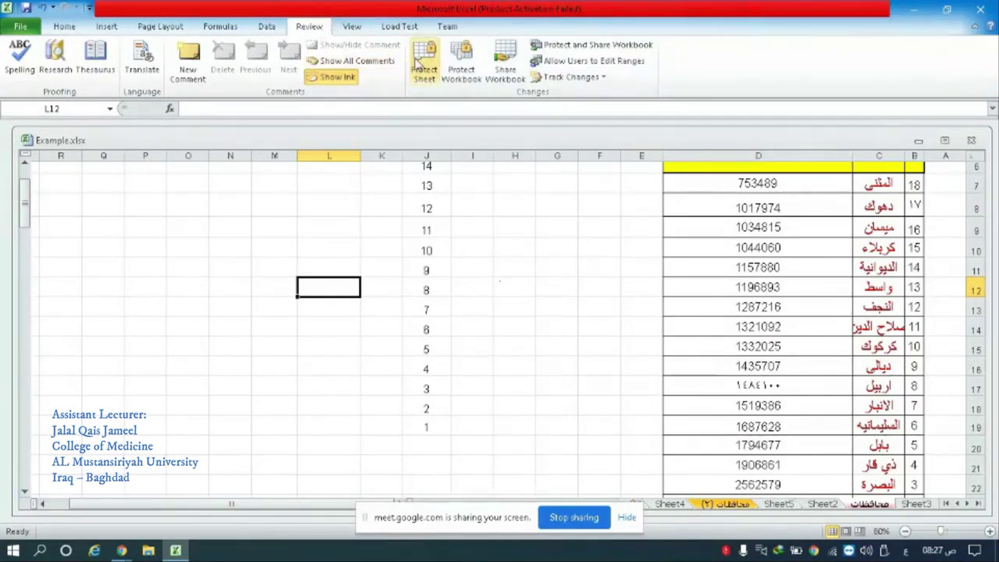
click(419, 64)
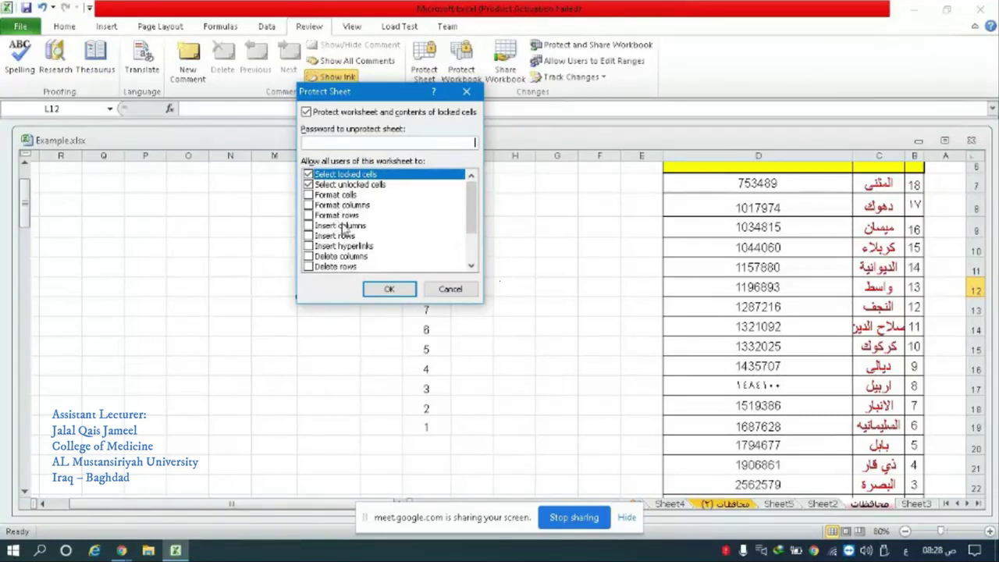
scroll(340, 226, down, 1)
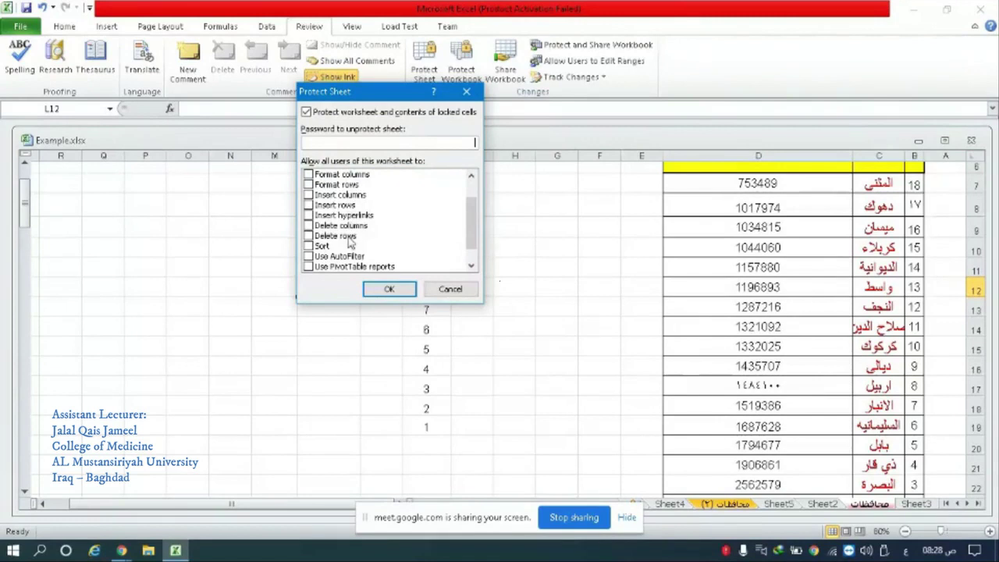
scroll(341, 250, down, 1)
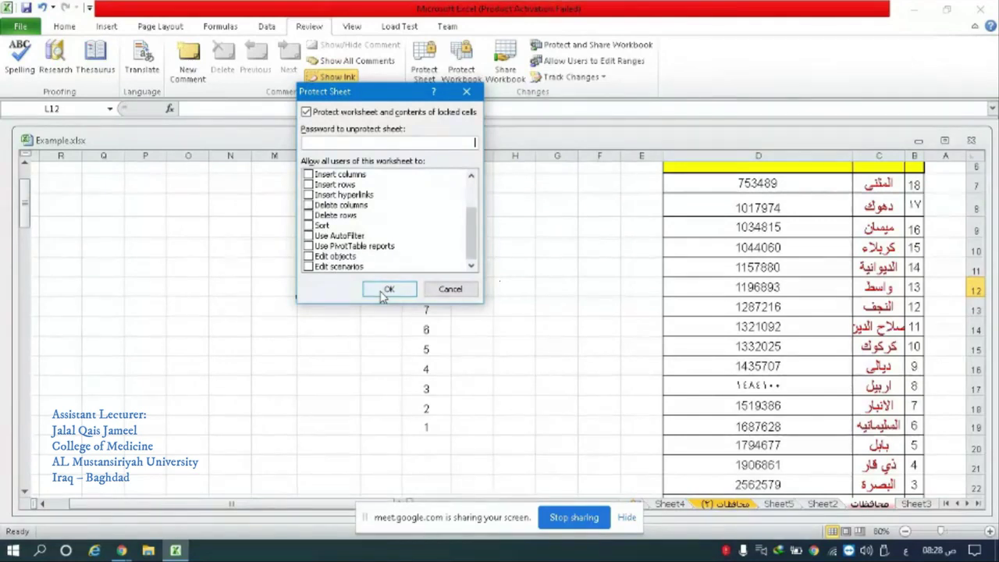
scroll(338, 223, up, 3)
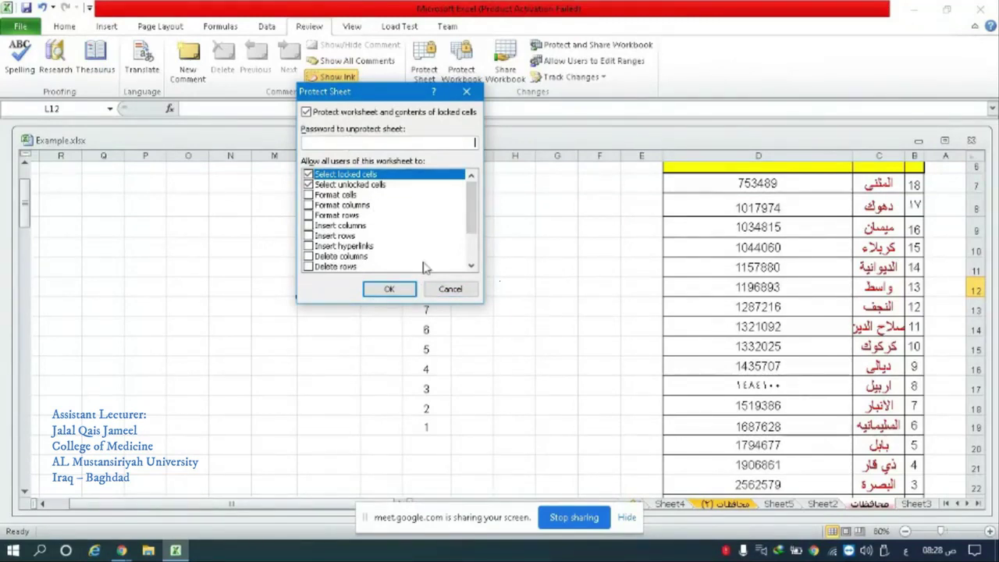
click(439, 289)
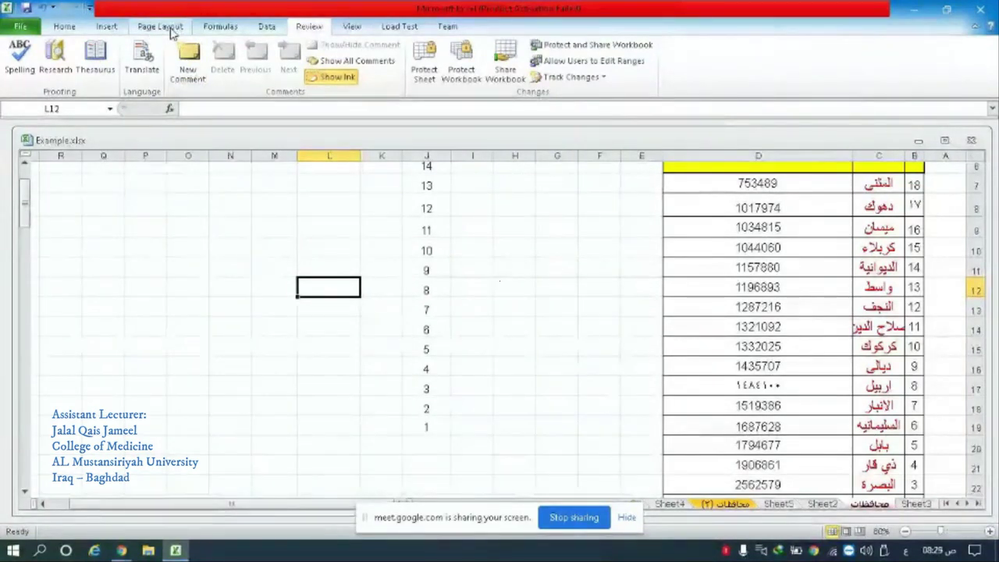
Step: Turn Sheet Right-to-Left off and back on, then browse the built-in workbook themes
click(171, 29)
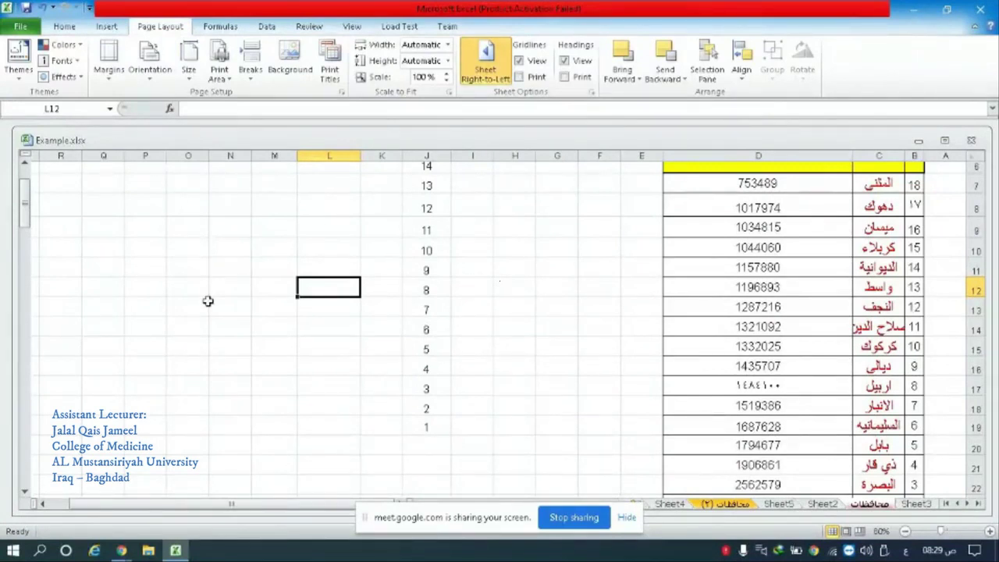
scroll(207, 300, up, 2)
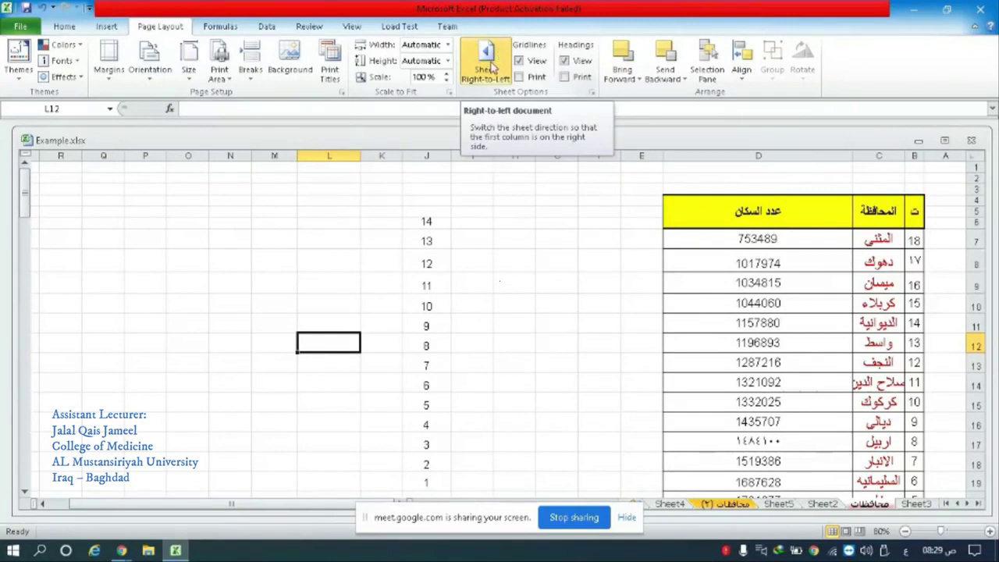
click(488, 67)
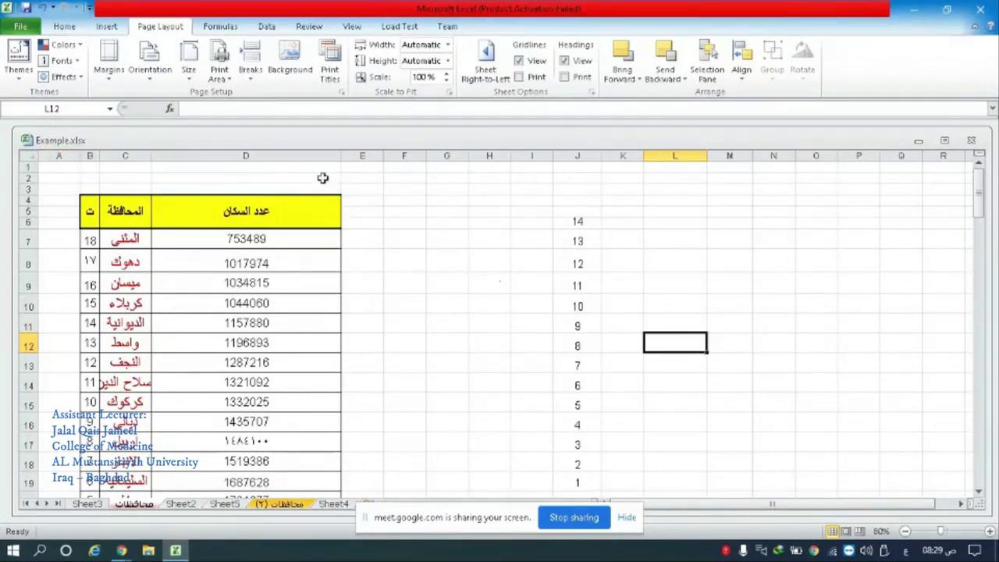
click(487, 51)
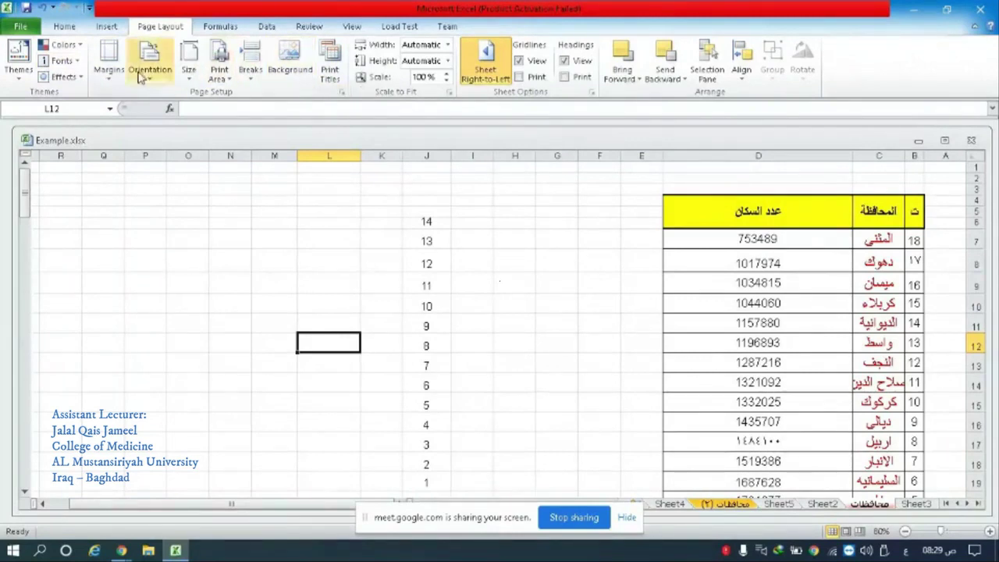
click(27, 74)
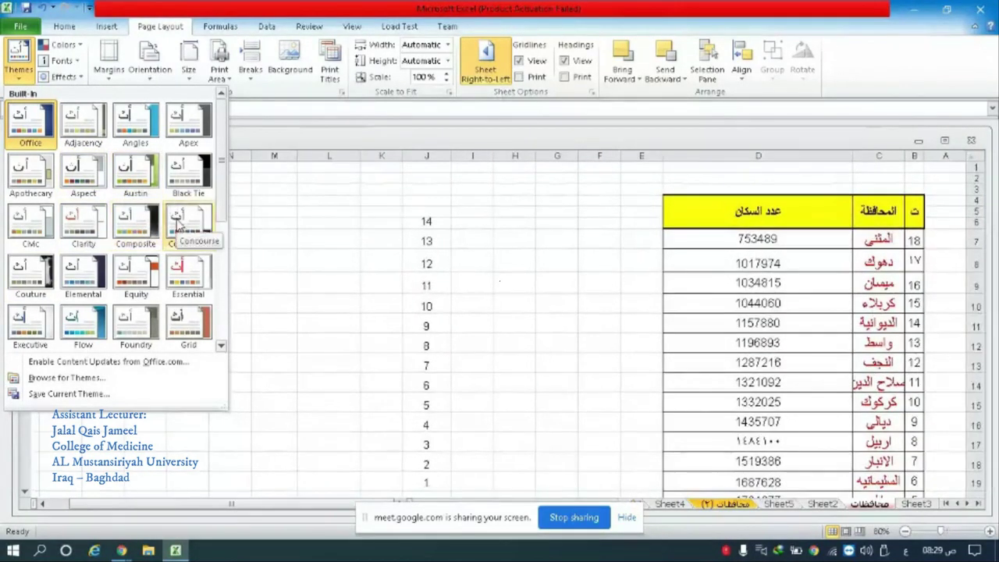
click(328, 343)
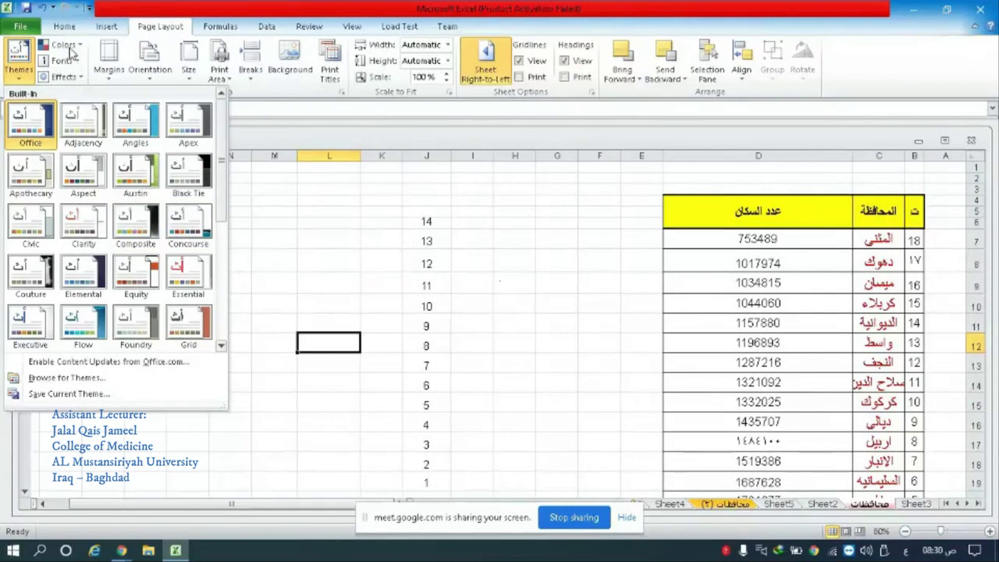
click(277, 97)
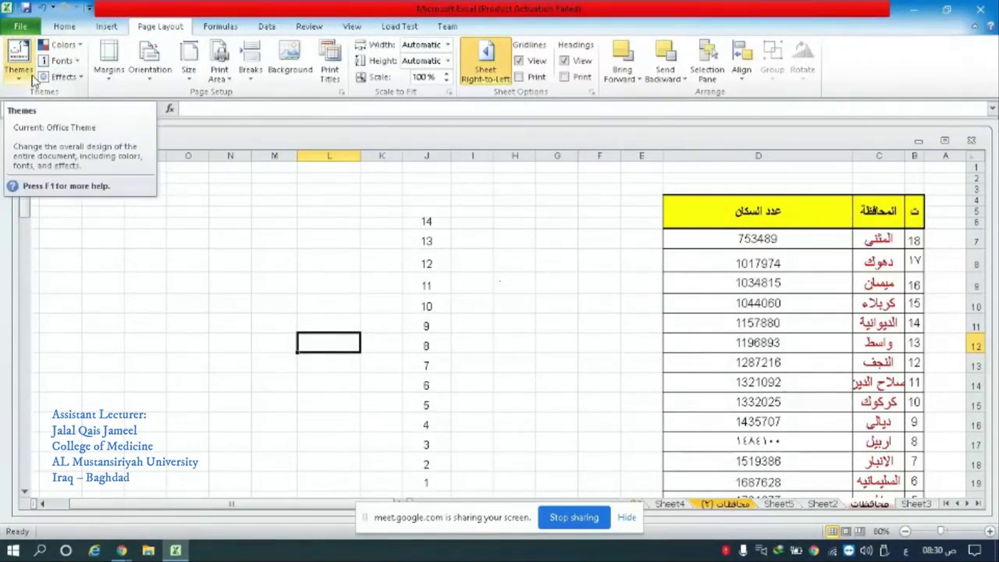
click(299, 73)
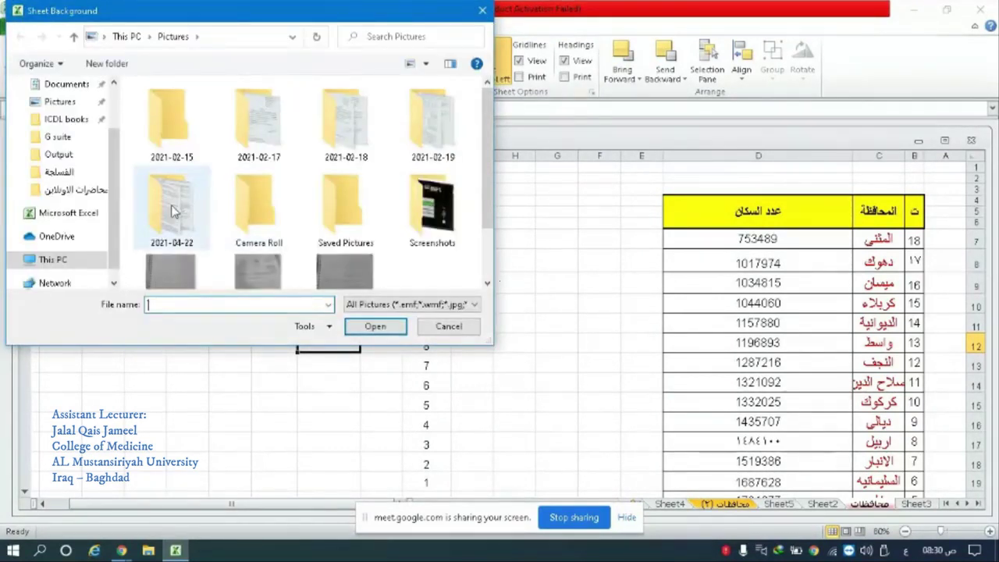
click(56, 136)
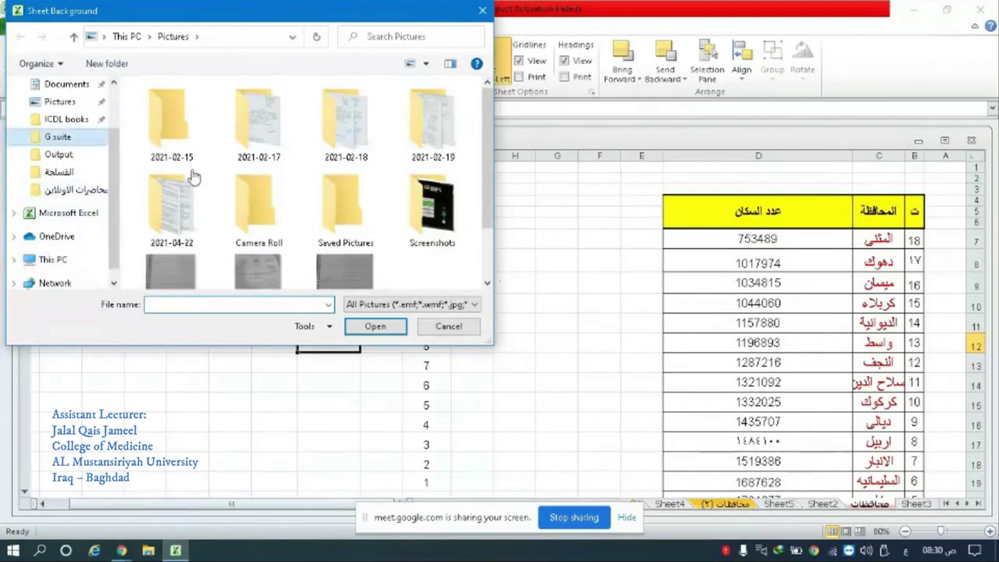
click(258, 170)
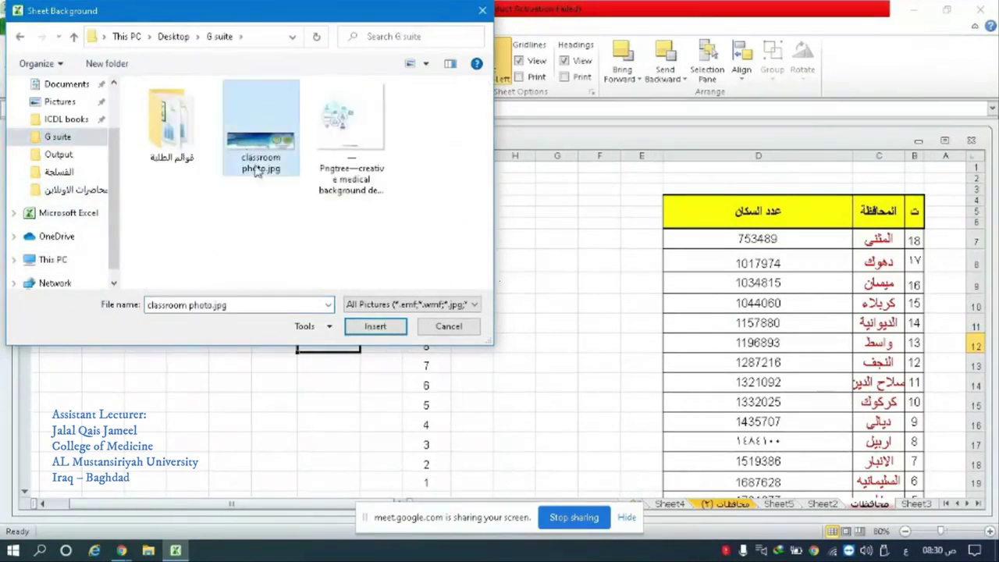
click(373, 327)
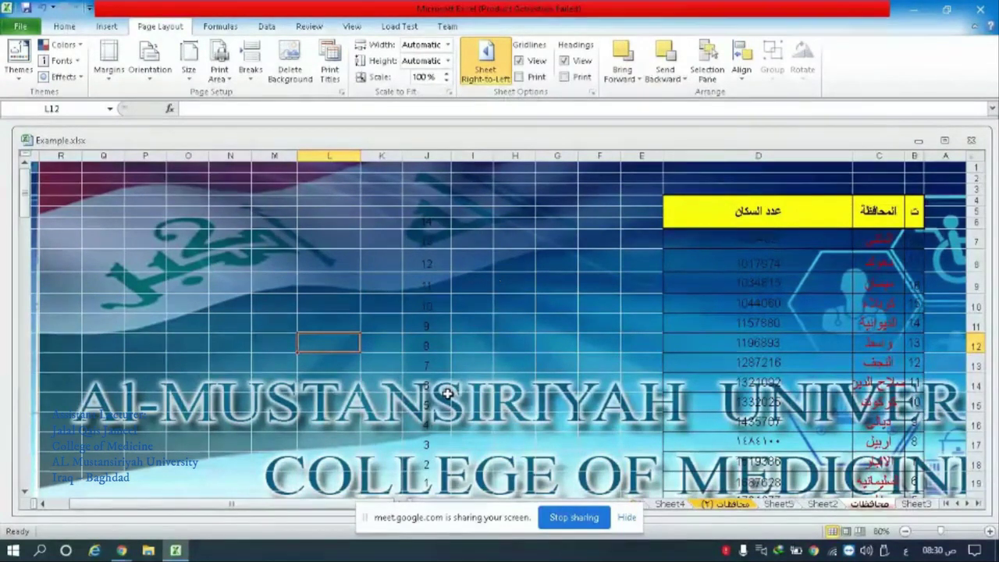
key(alt+p)
key(g)
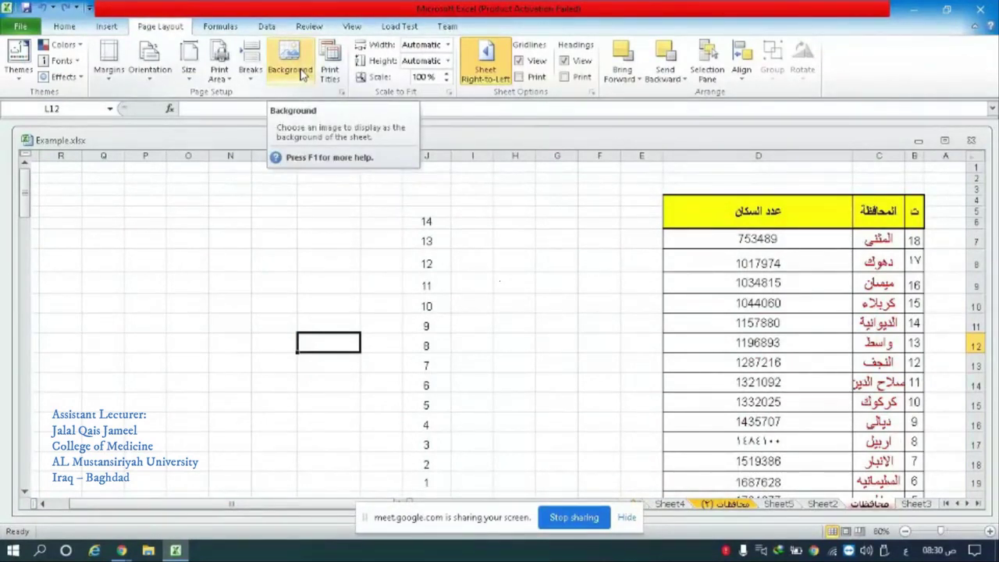
click(151, 78)
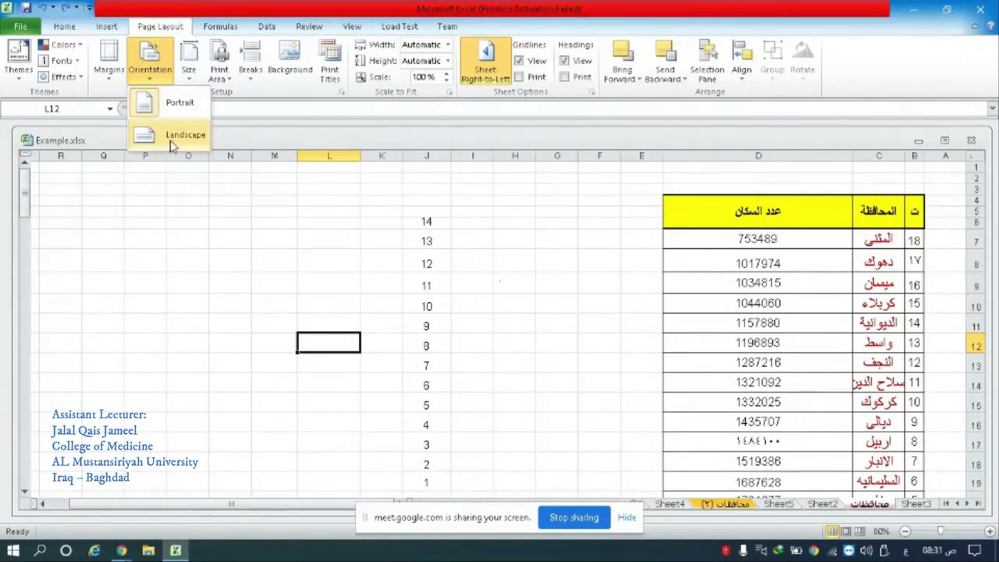
click(111, 78)
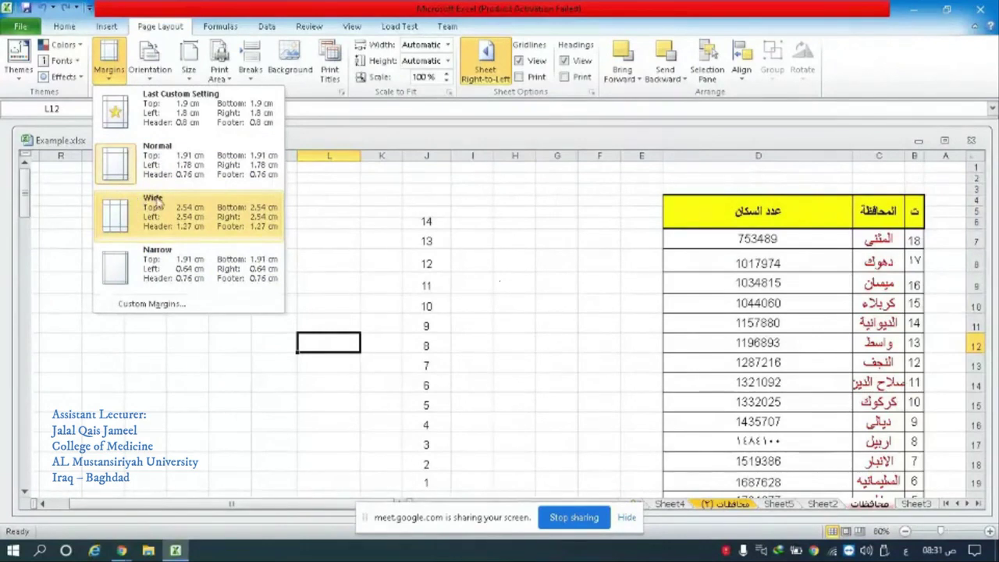
click(461, 131)
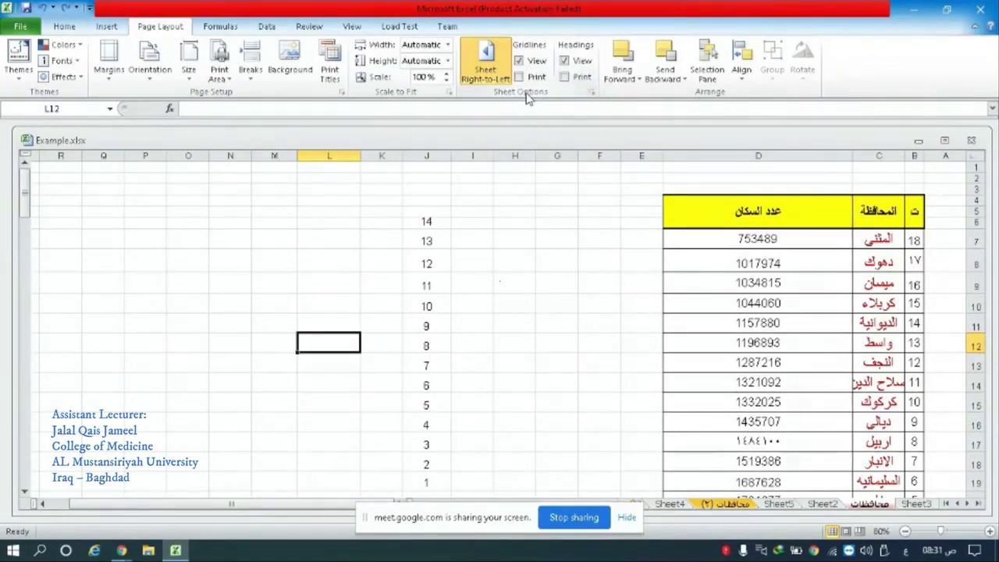
click(593, 93)
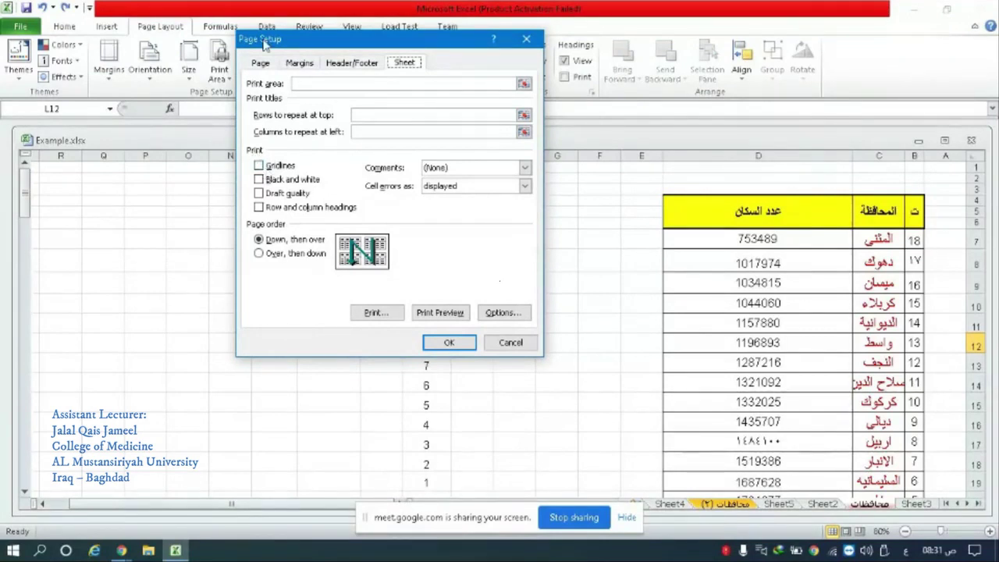
drag(270, 45, 347, 109)
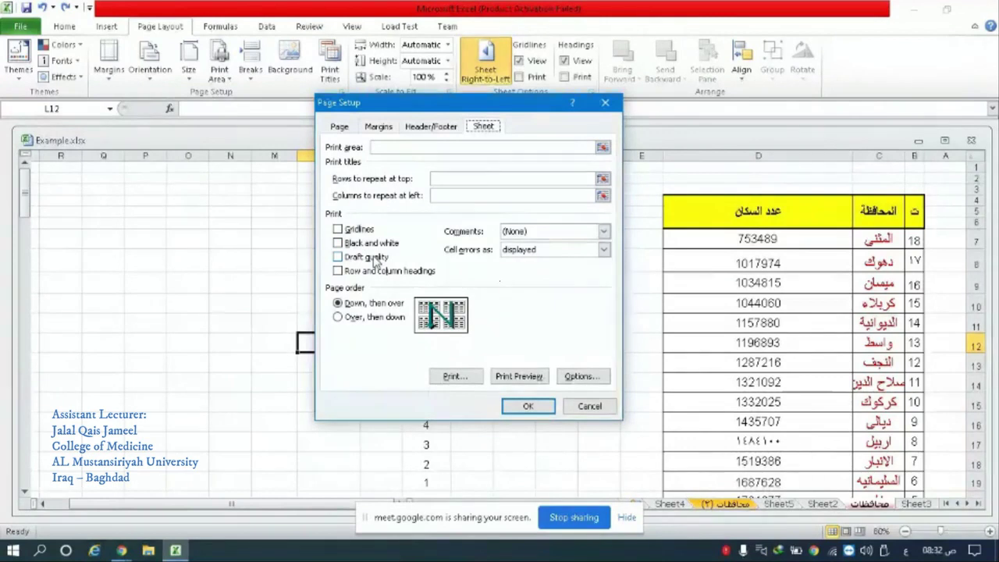
click(589, 406)
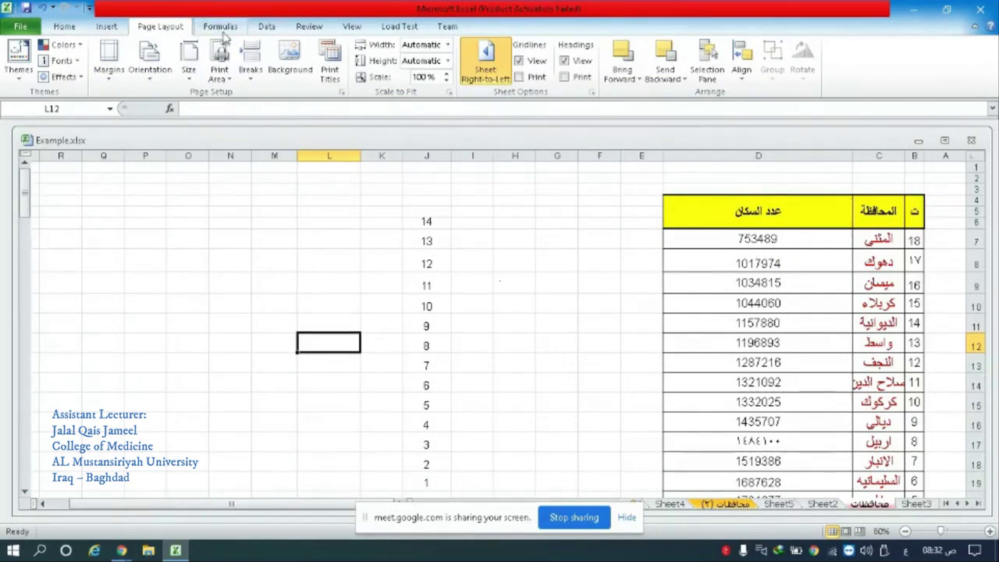
Step: Switch the sheet to Page Layout view, then Page Break Preview, then back to Normal
click(351, 27)
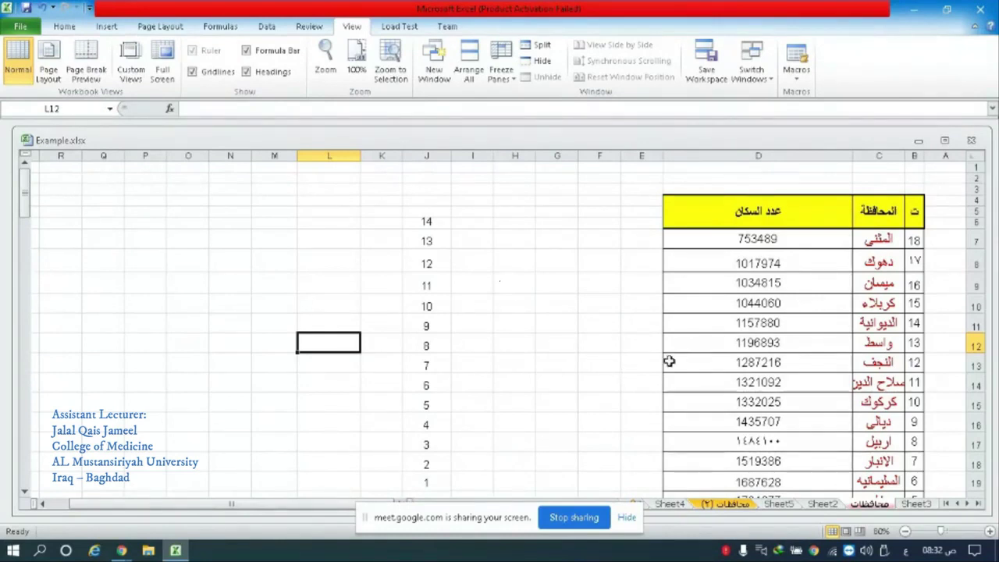
click(62, 69)
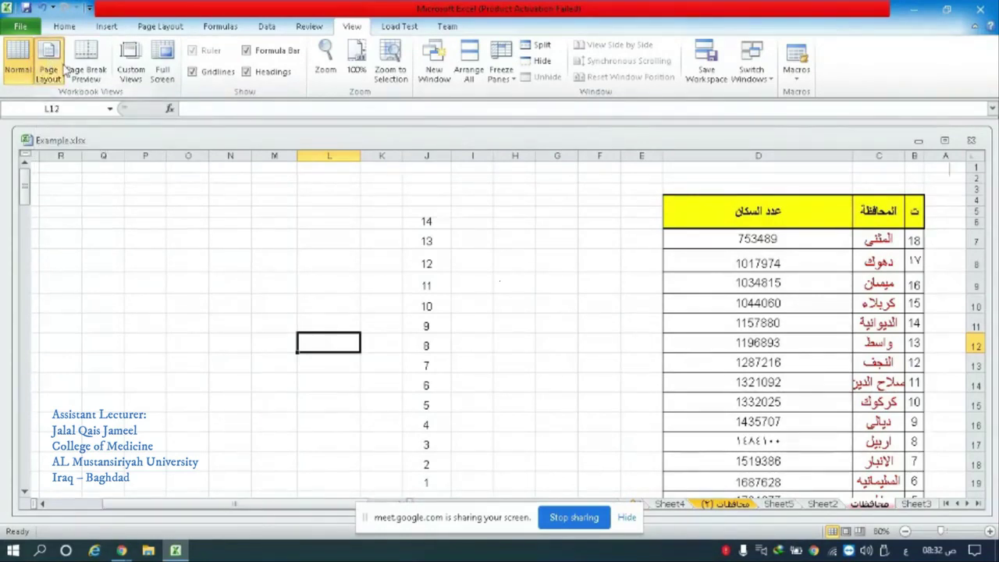
click(88, 66)
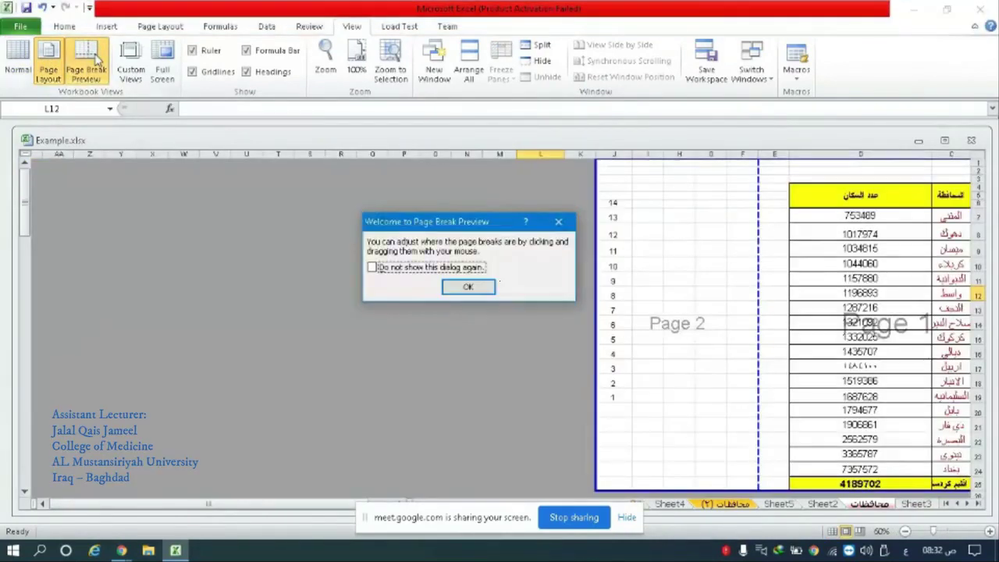
click(558, 222)
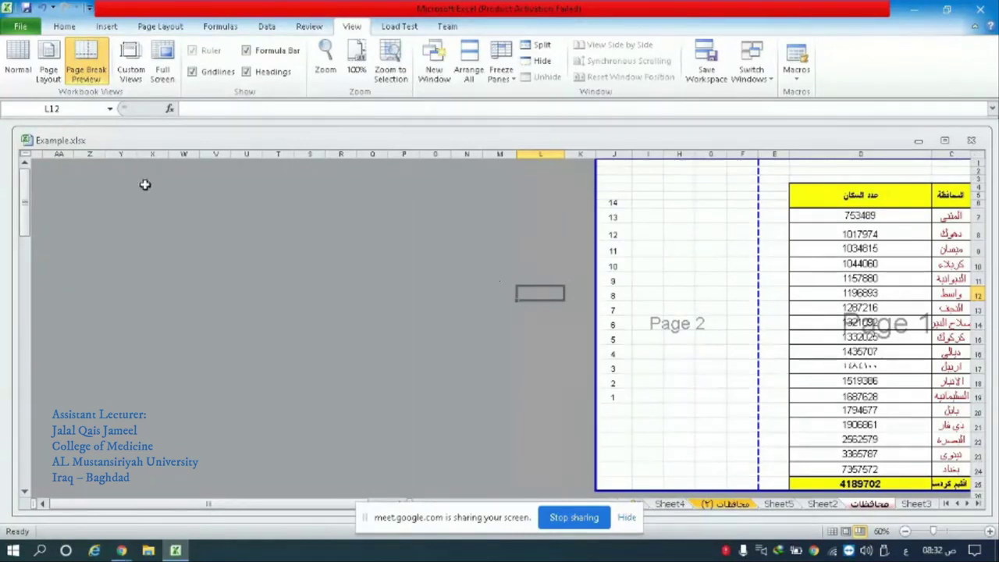
click(14, 67)
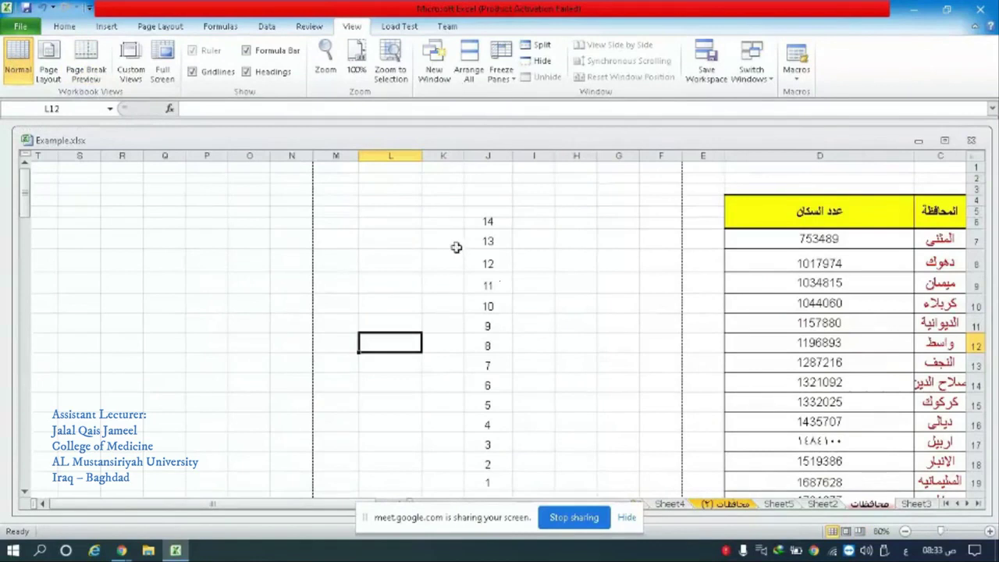
Step: Set the zoom to 100%, scroll over to the province table, then zoom back to 80%
click(326, 63)
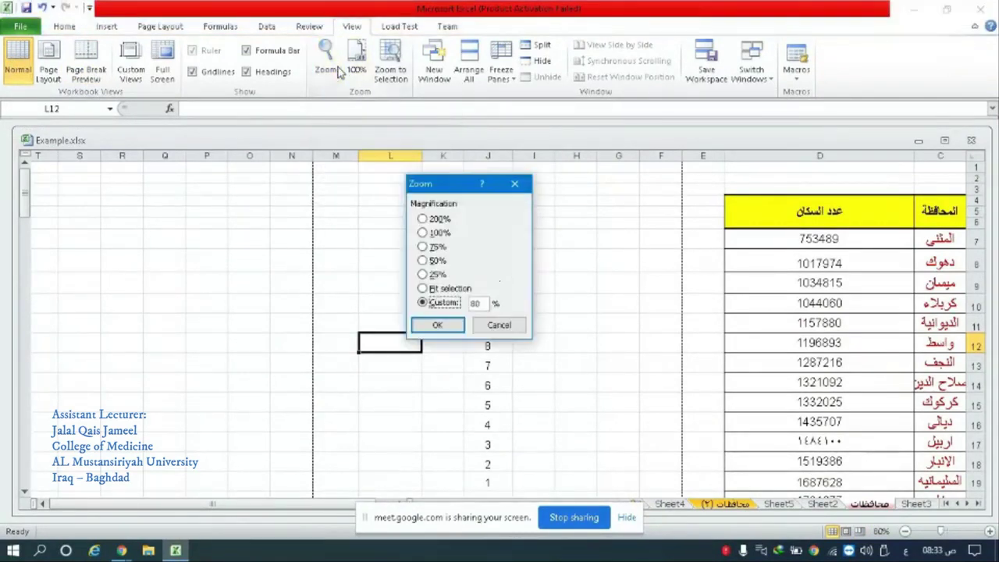
click(514, 183)
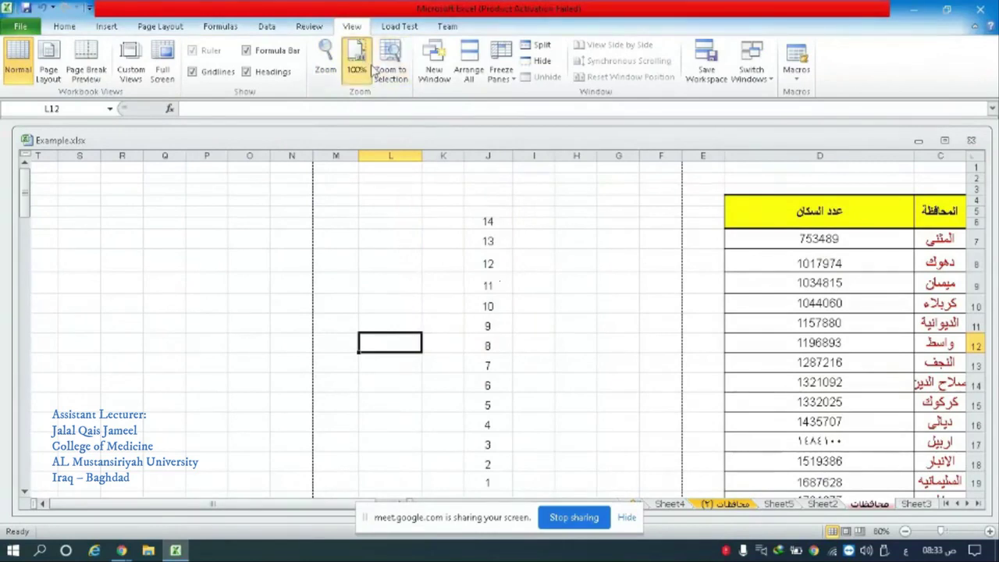
click(355, 64)
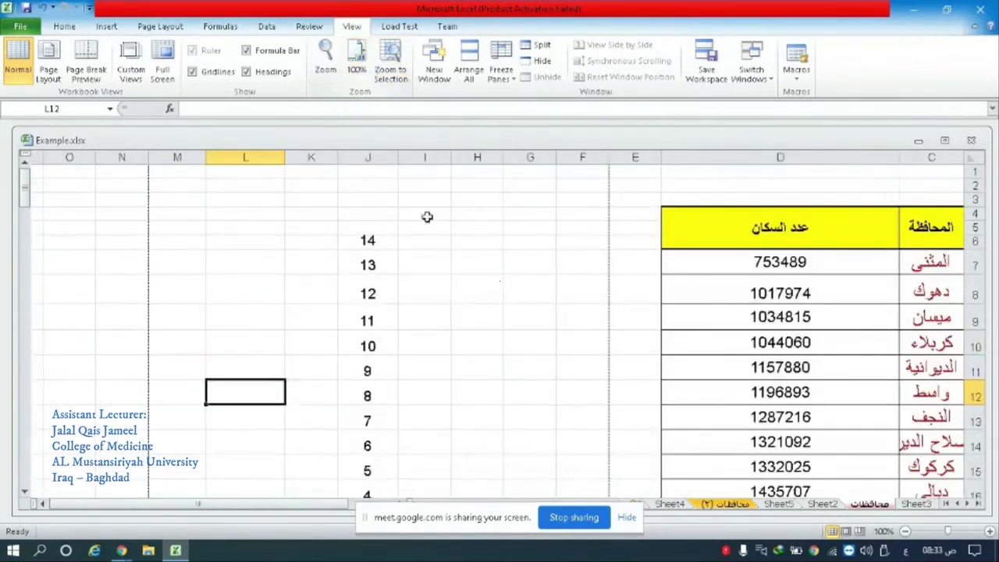
scroll(712, 299, down, 1)
scroll(711, 300, down, 1)
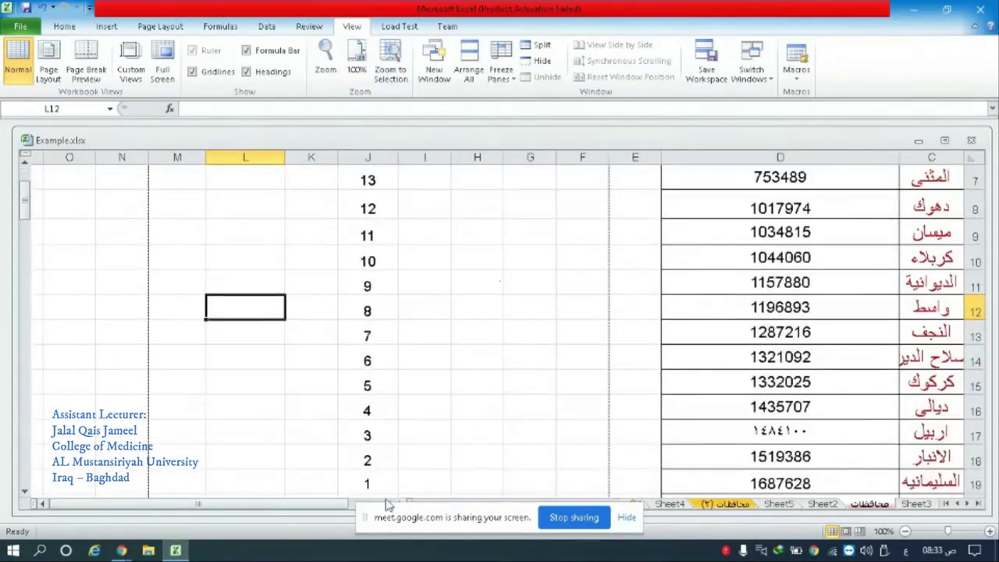
drag(346, 506, 520, 507)
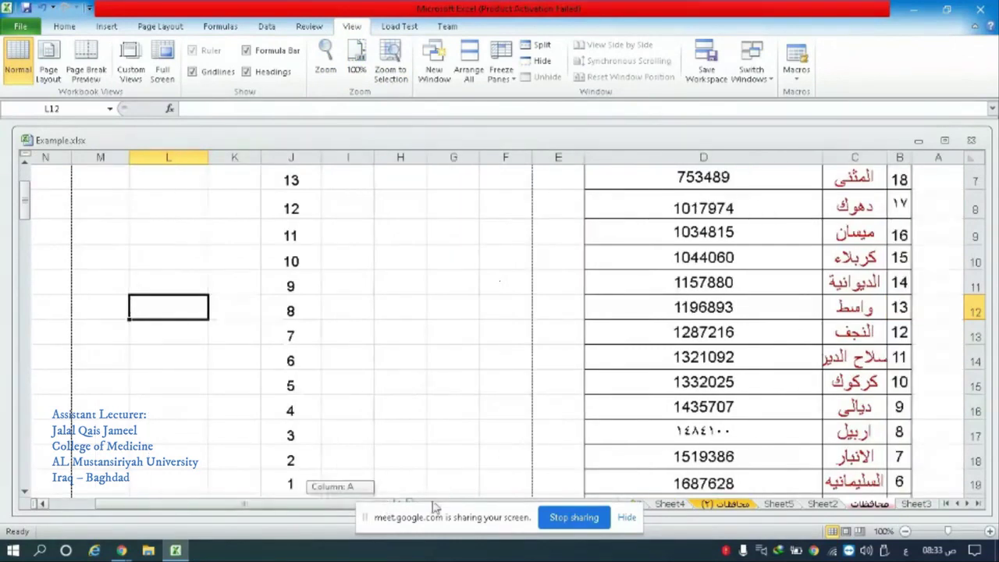
scroll(609, 398, up, 2)
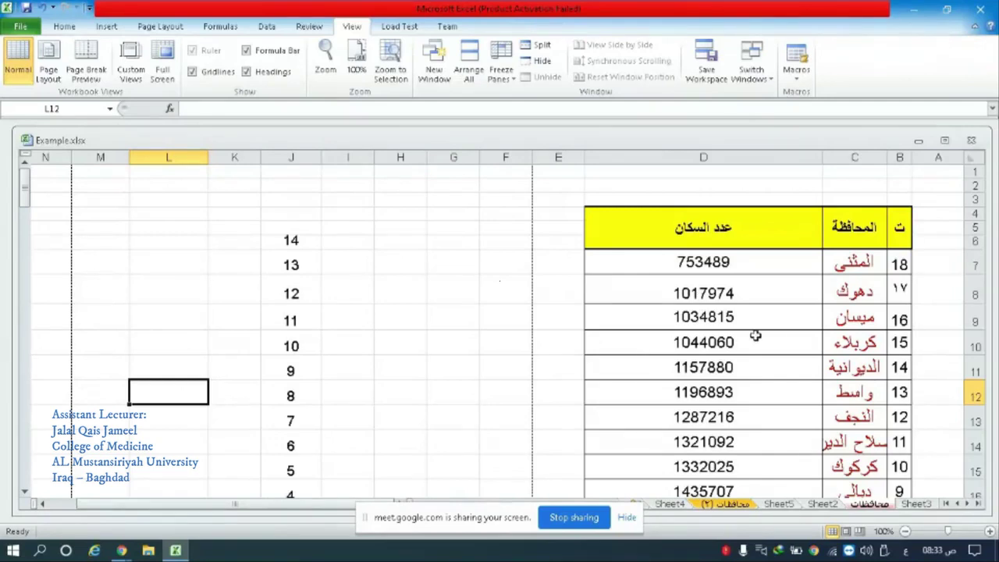
ctrl+scroll(751, 336, down, 2)
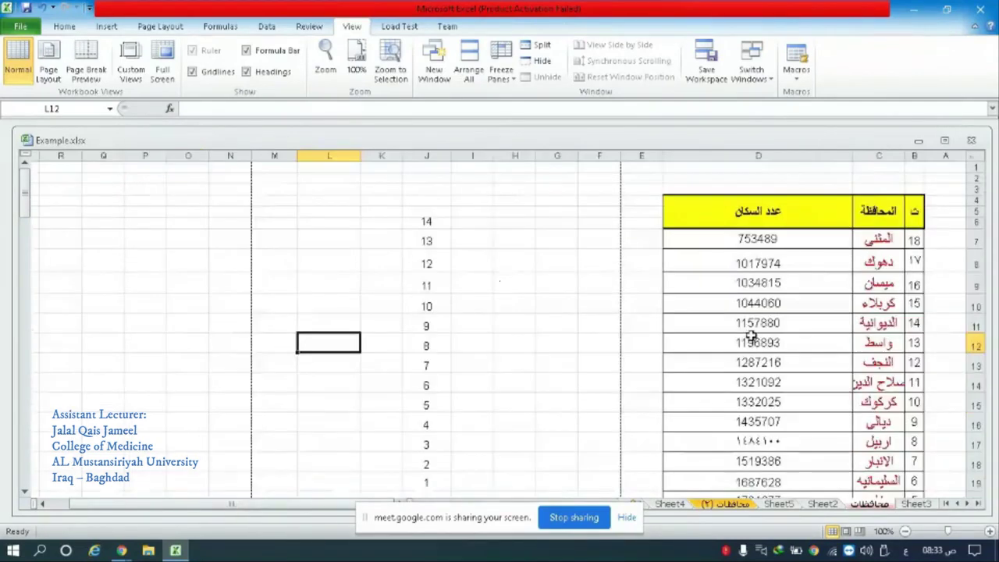
ctrl+scroll(757, 344, down, 2)
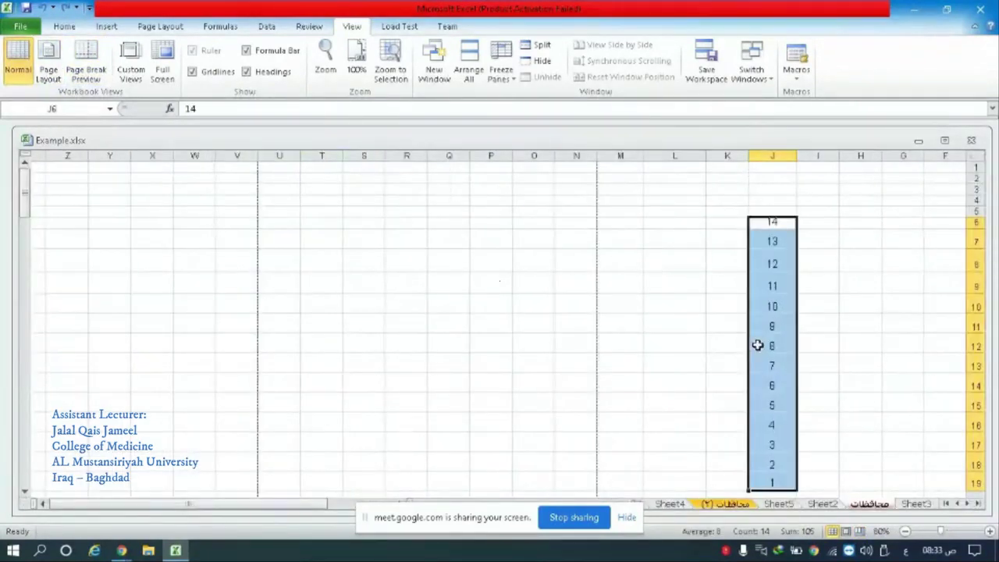
Step: Change C10 from Karbala to كرربلاء by adding an extra ر, then select C7:D24
click(290, 506)
drag(291, 508, 234, 505)
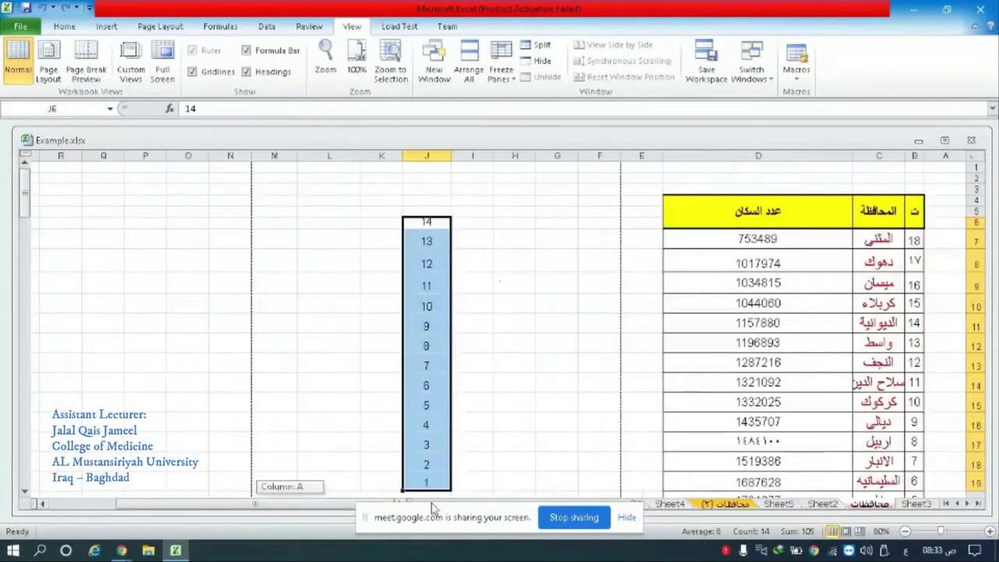
click(878, 303)
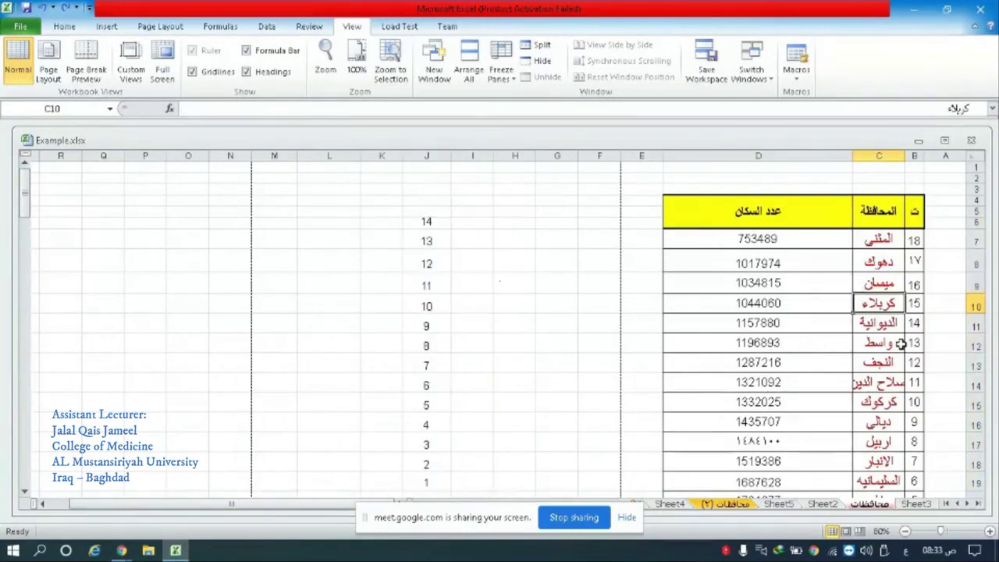
scroll(901, 385, down, 1)
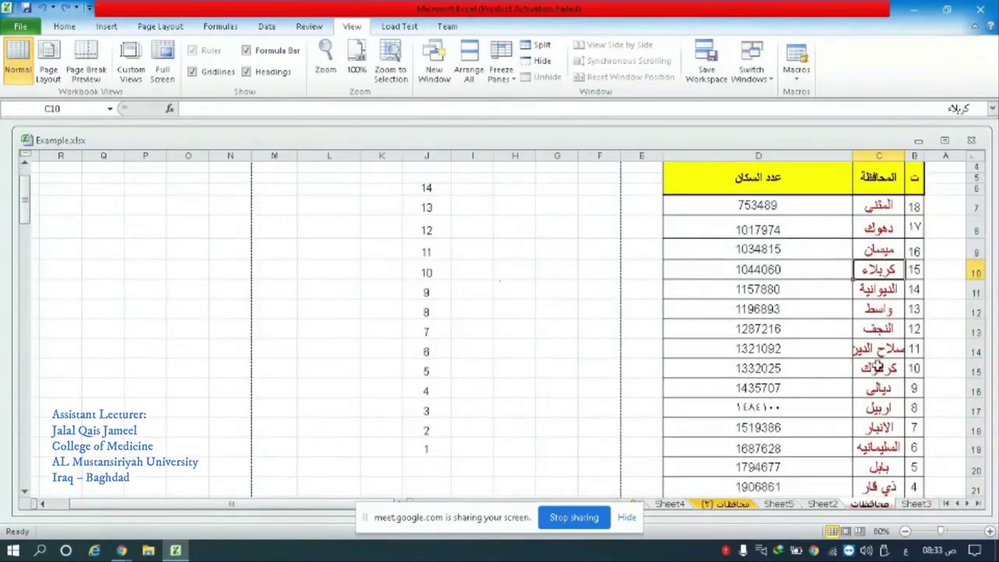
double_click(885, 270)
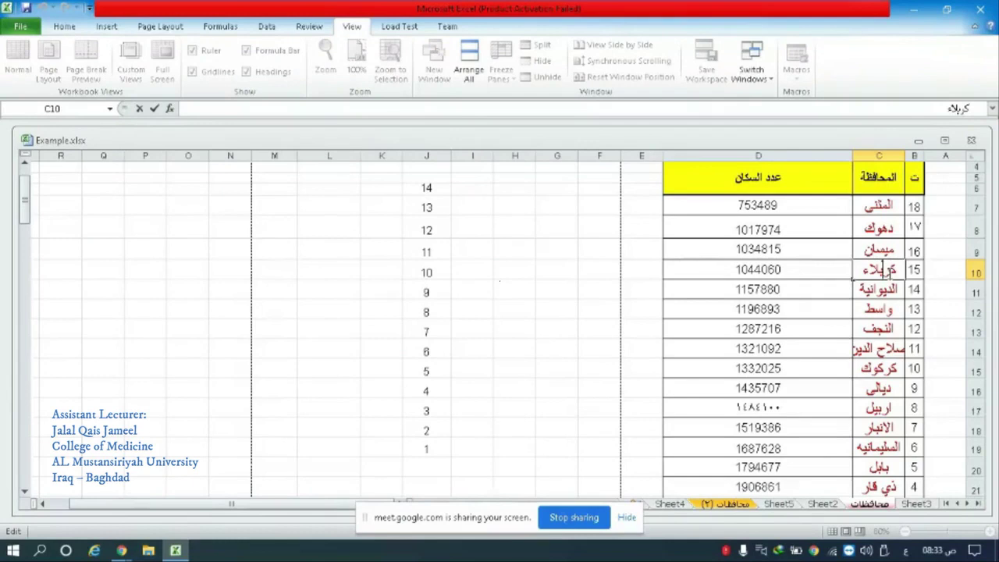
text(ر)
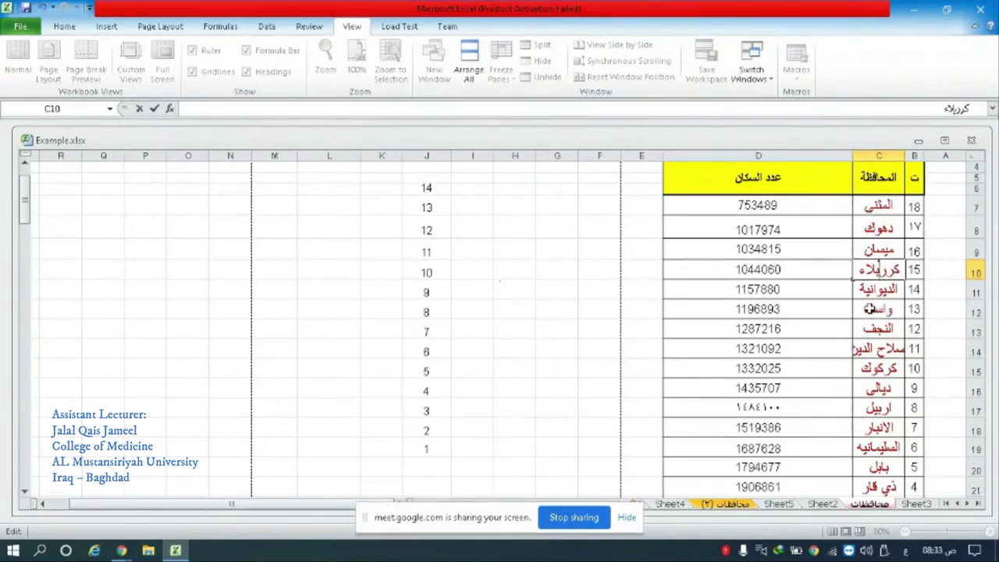
click(872, 309)
click(882, 273)
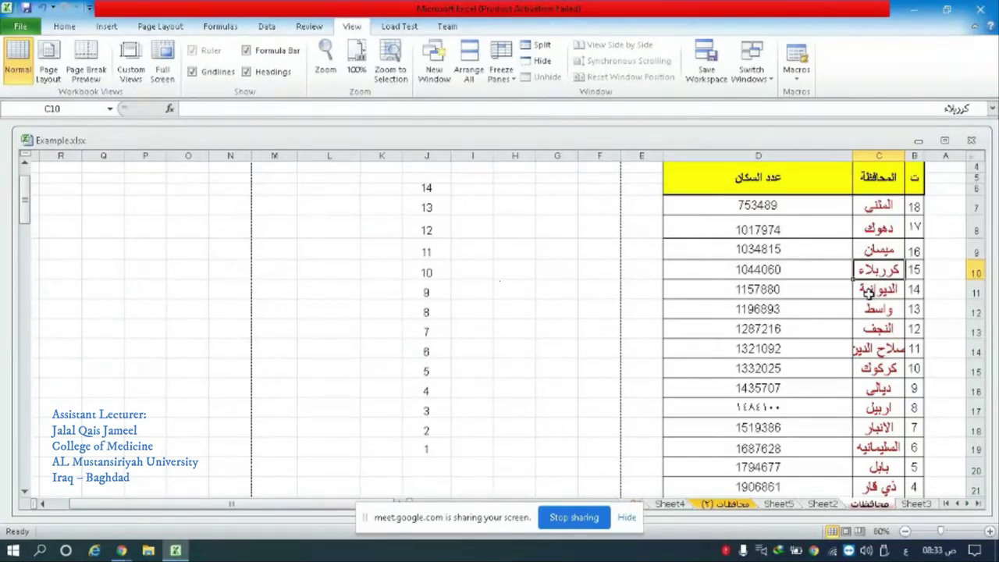
mouse_move(893, 204)
mouse_down()
mouse_move(783, 231)
mouse_move(758, 462)
mouse_up()
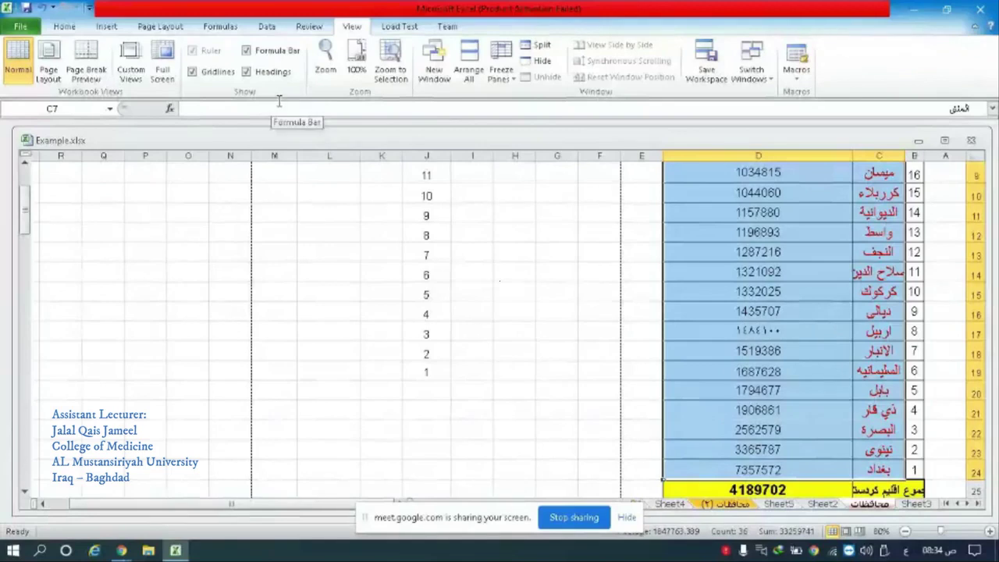
Step: Spell-check the selected province cells, correcting كرربلاء to كربلاء and ignoring the next flagged name
click(310, 27)
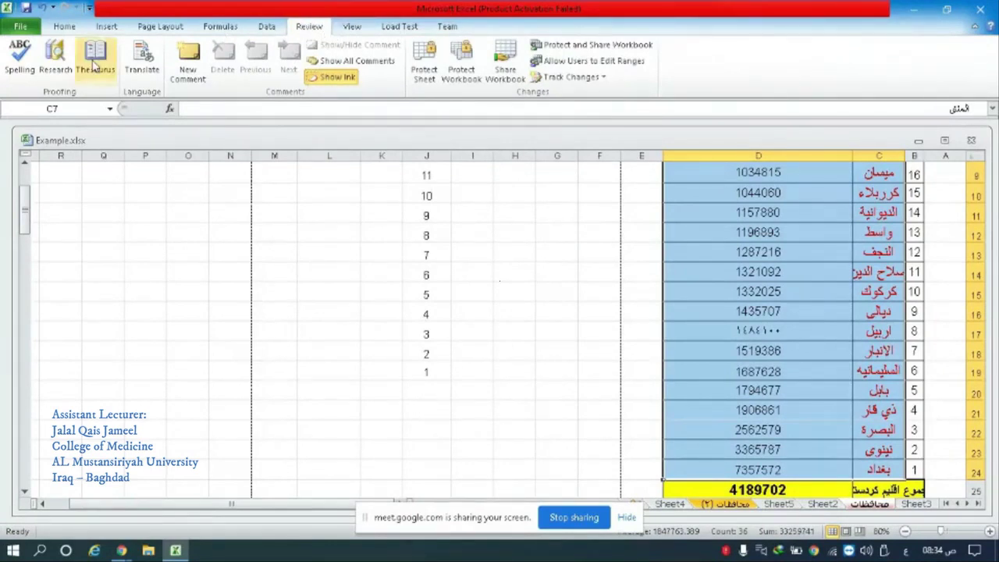
click(22, 59)
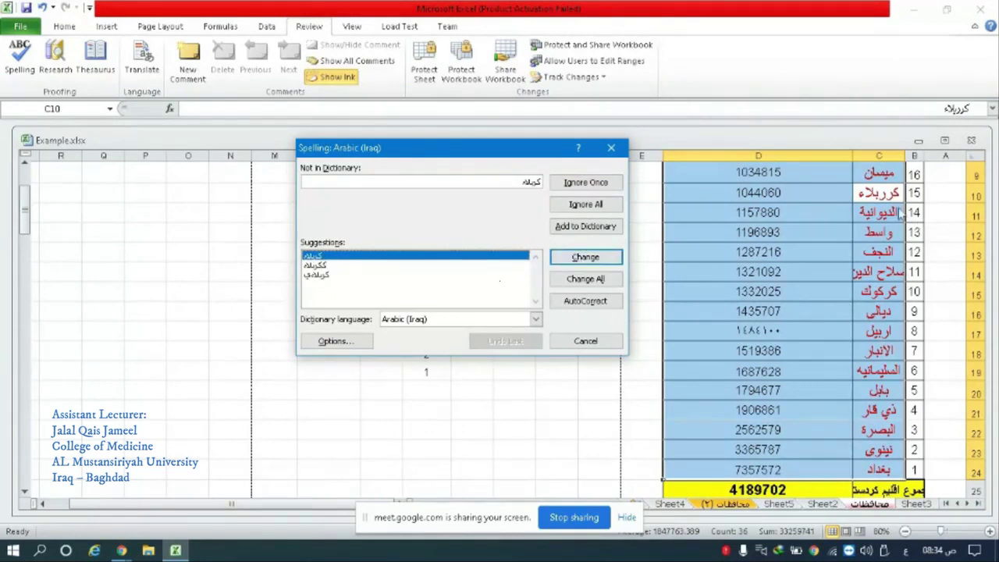
click(593, 257)
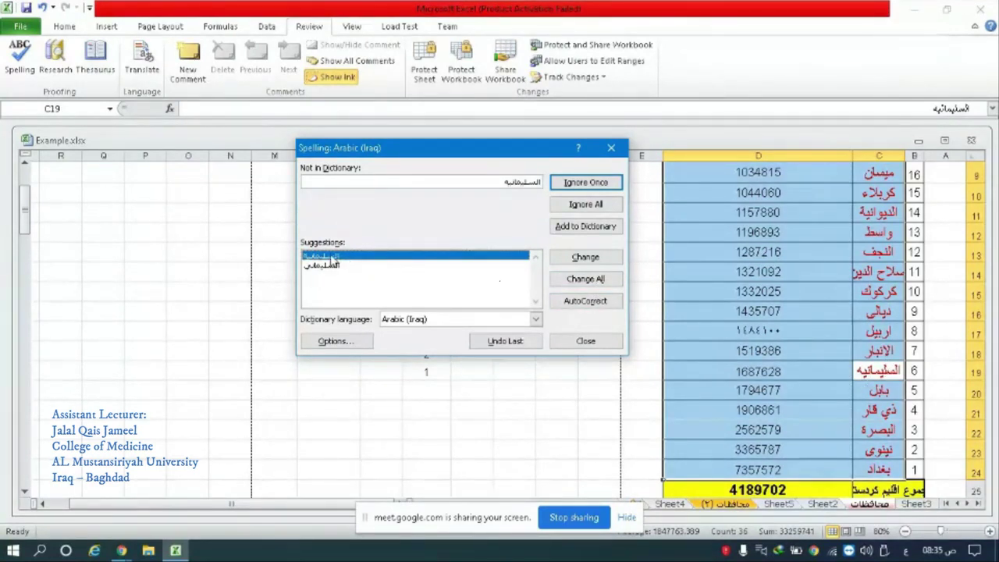
click(577, 262)
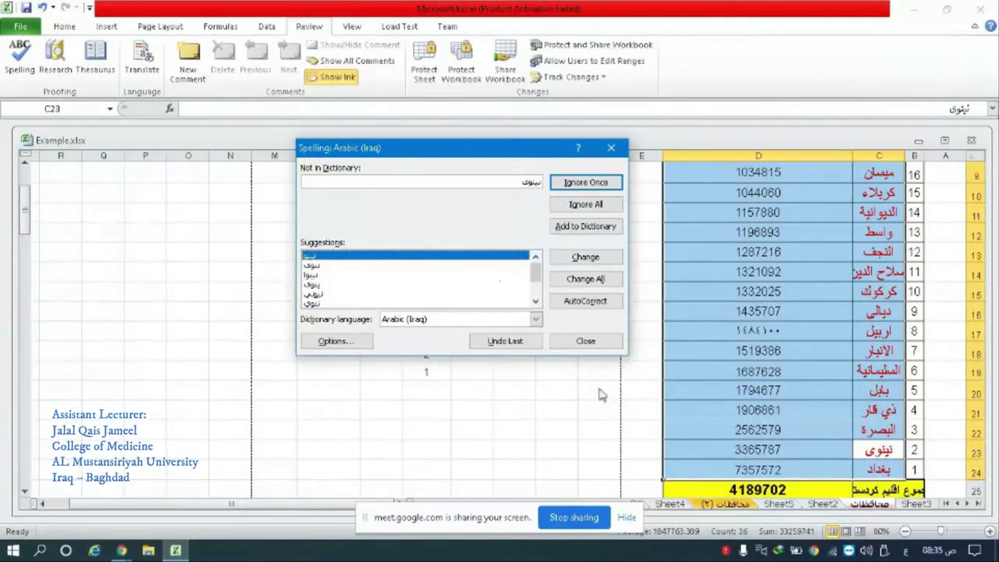
click(569, 341)
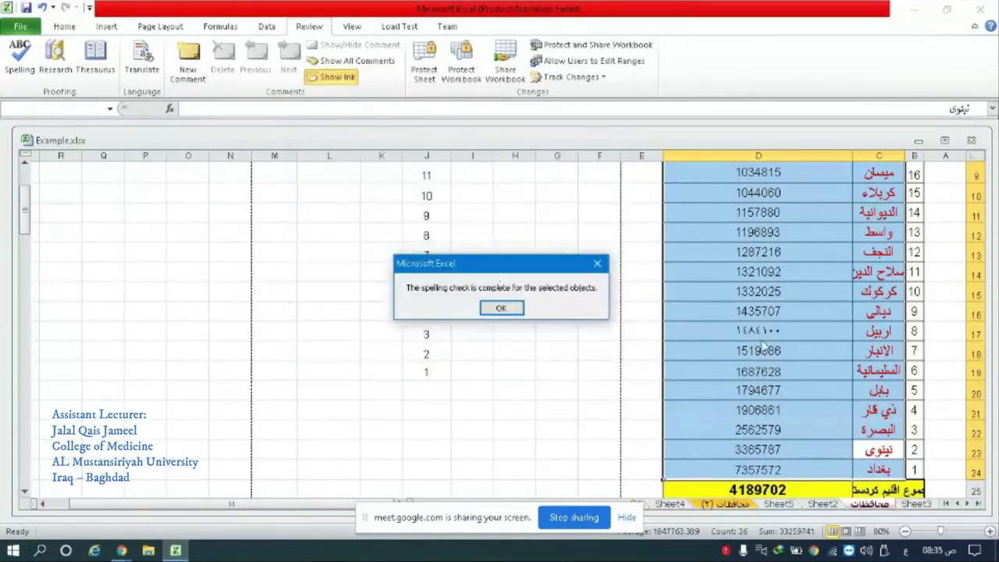
click(599, 262)
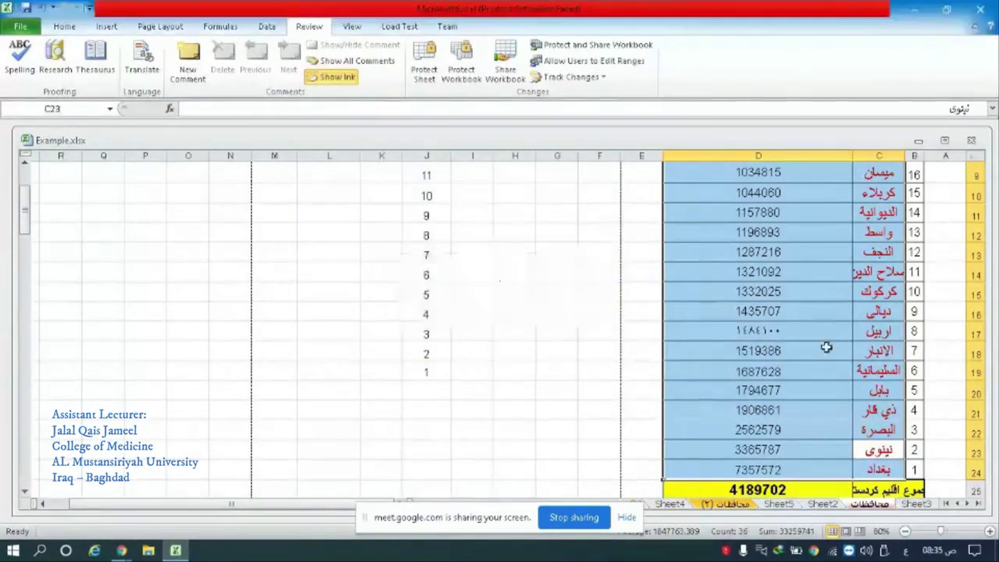
scroll(798, 351, up, 1)
mouse_move(897, 184)
mouse_down()
mouse_move(745, 290)
mouse_move(790, 448)
mouse_up()
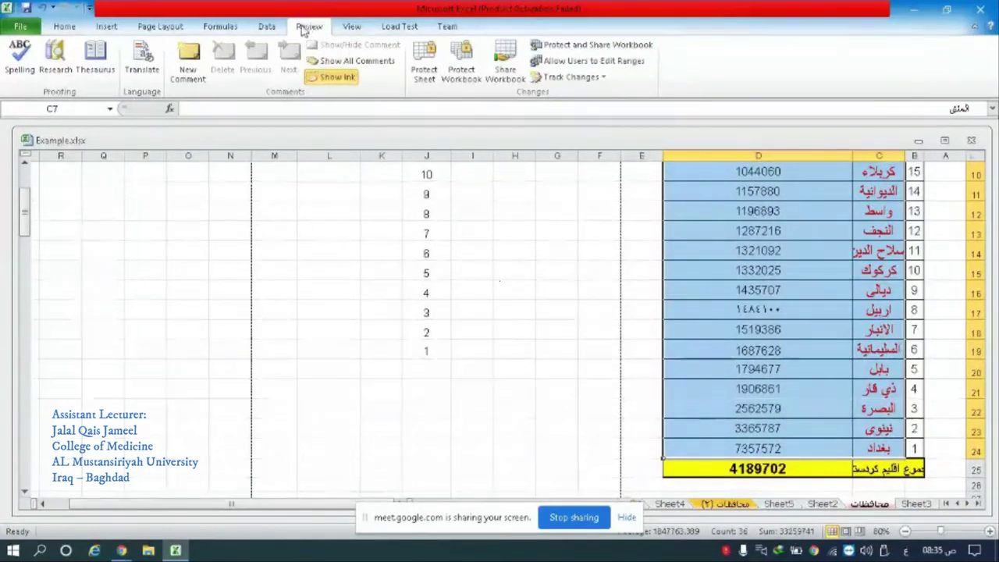
click(18, 62)
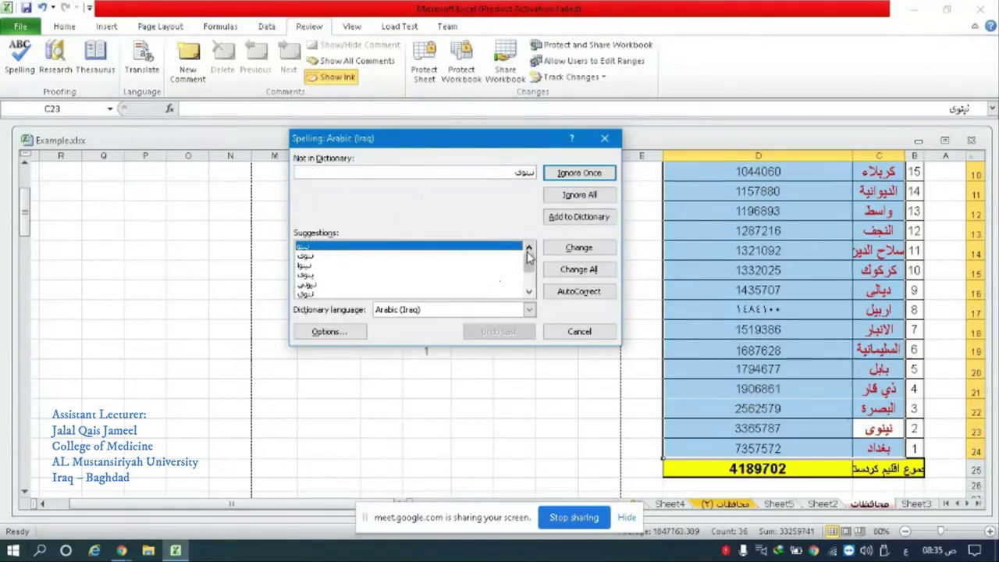
click(531, 278)
mouse_move(529, 259)
mouse_down()
mouse_move(533, 287)
mouse_move(530, 270)
mouse_up()
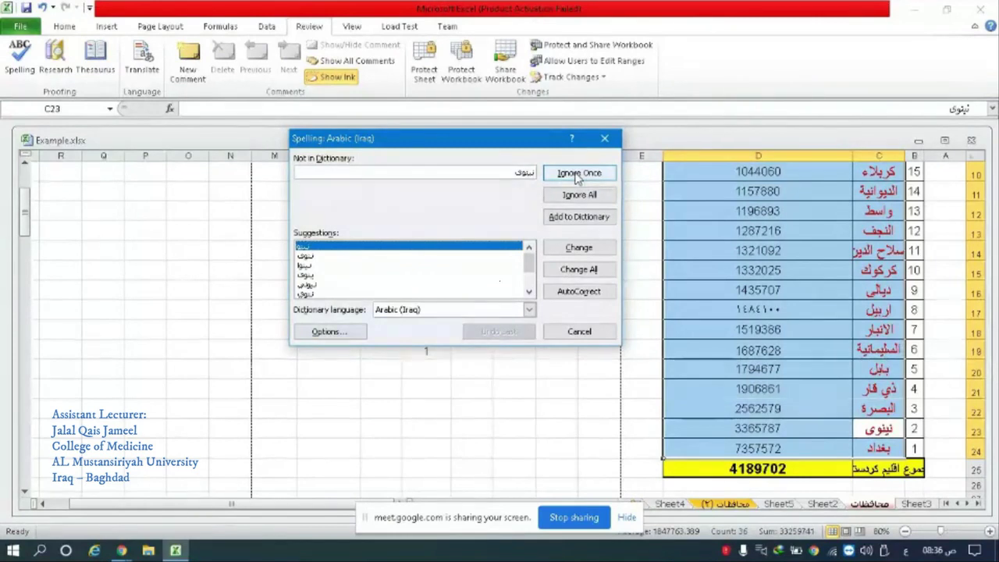
click(605, 139)
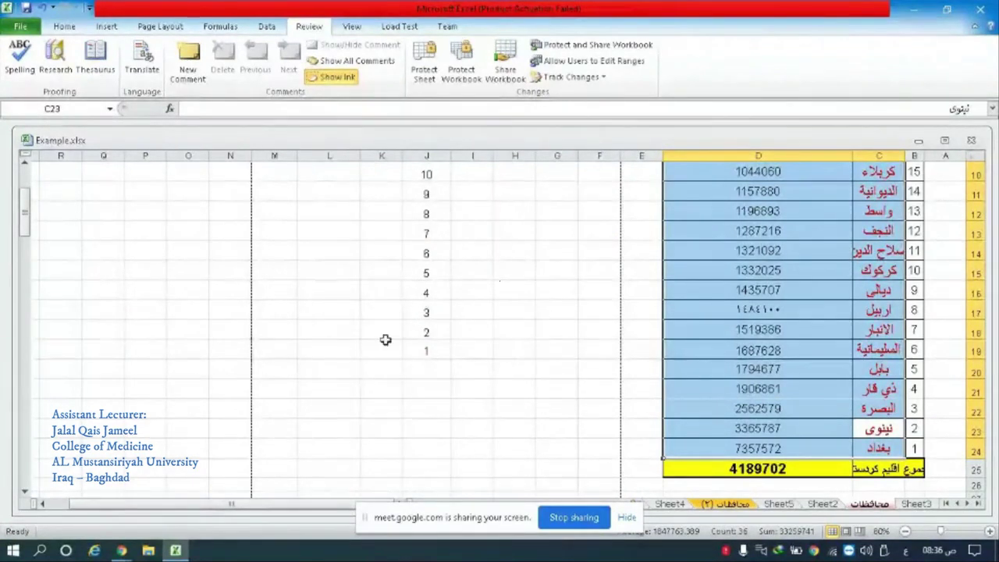
click(330, 349)
scroll(377, 343, up, 3)
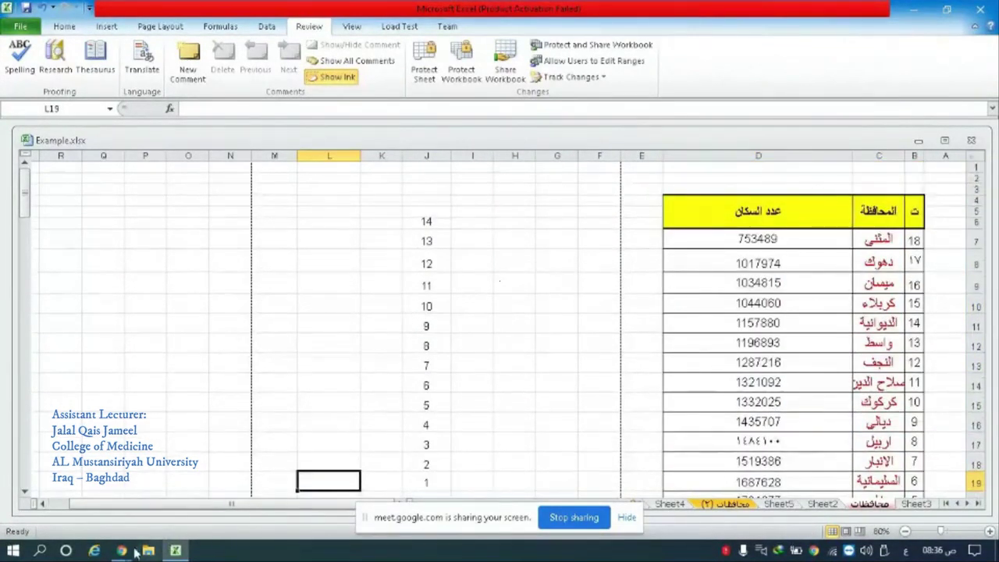